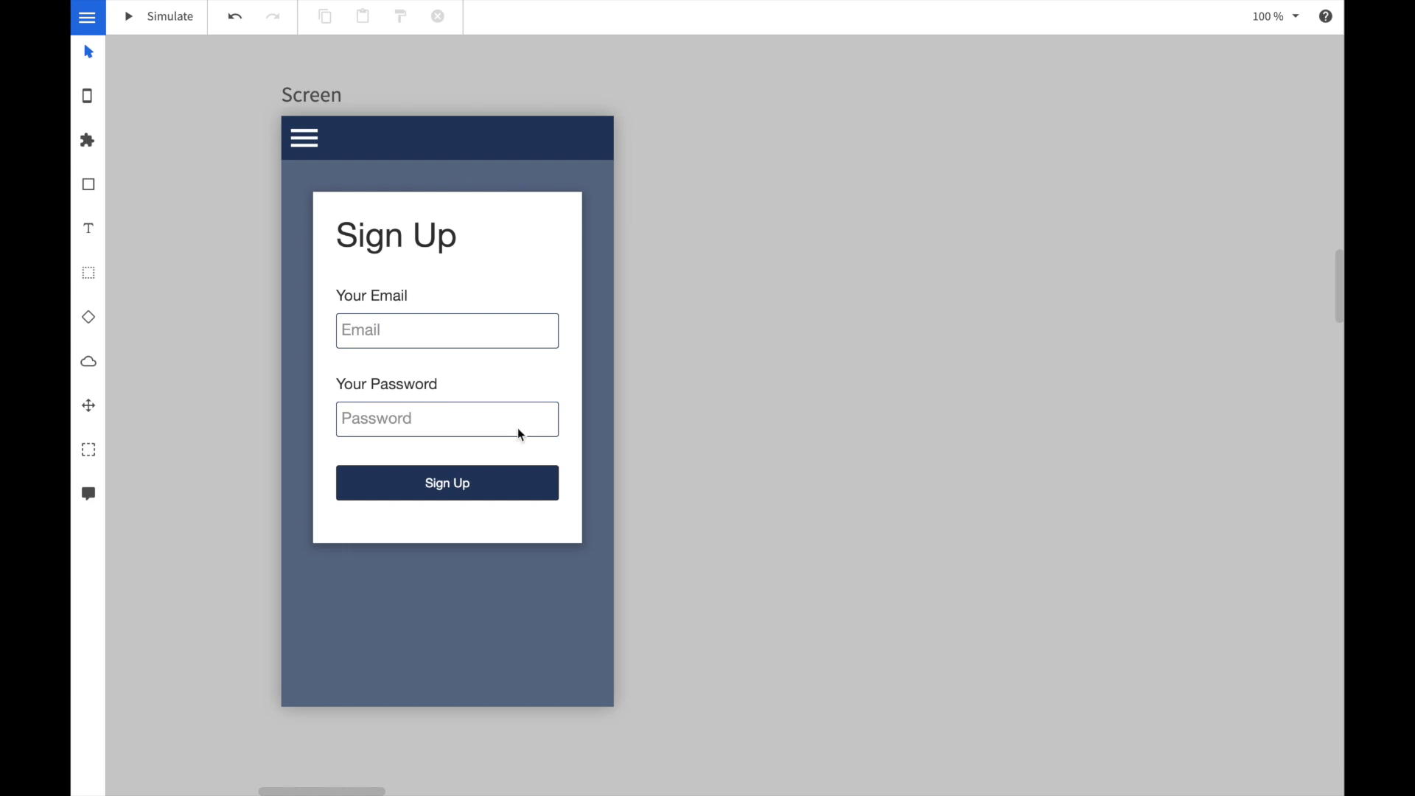
Give the Sign Up button a #427acd hover background and try it in the simulator.
{"action": "left_click", "coordinate": [453, 480]}
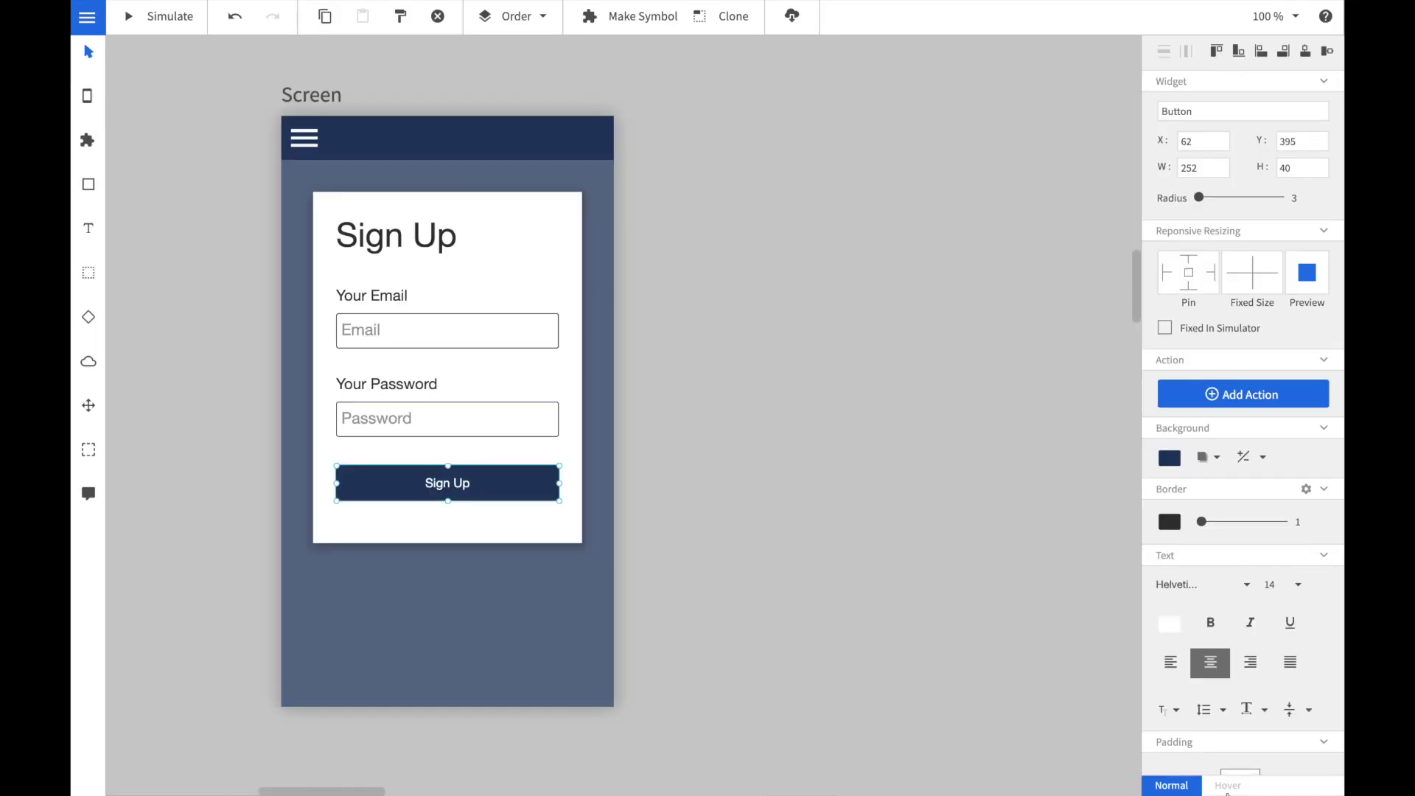
{"action": "left_click", "coordinate": [1228, 785]}
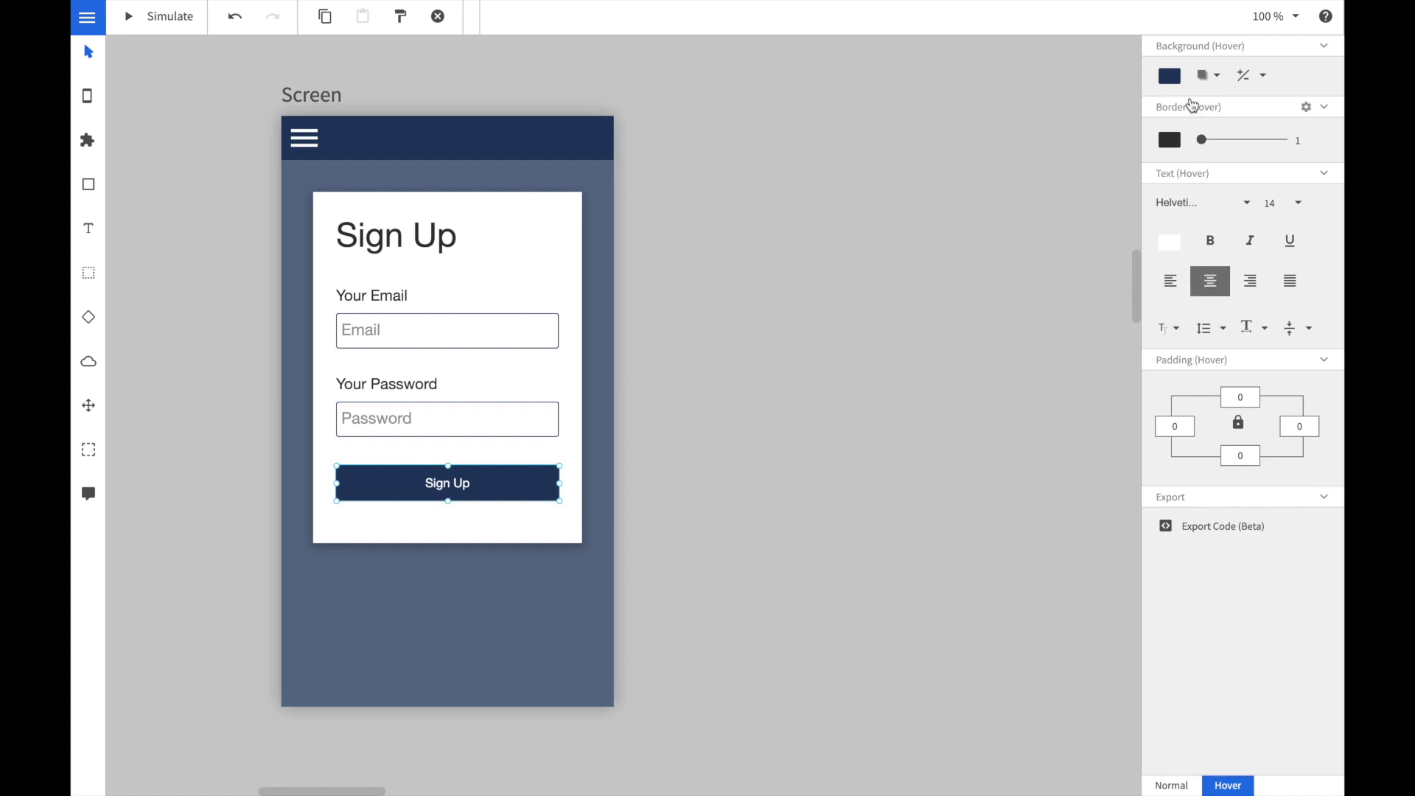
{"action": "left_click", "coordinate": [1170, 75]}
{"action": "left_click_drag", "start_coordinate": [1056, 216], "coordinate": [1057, 140]}
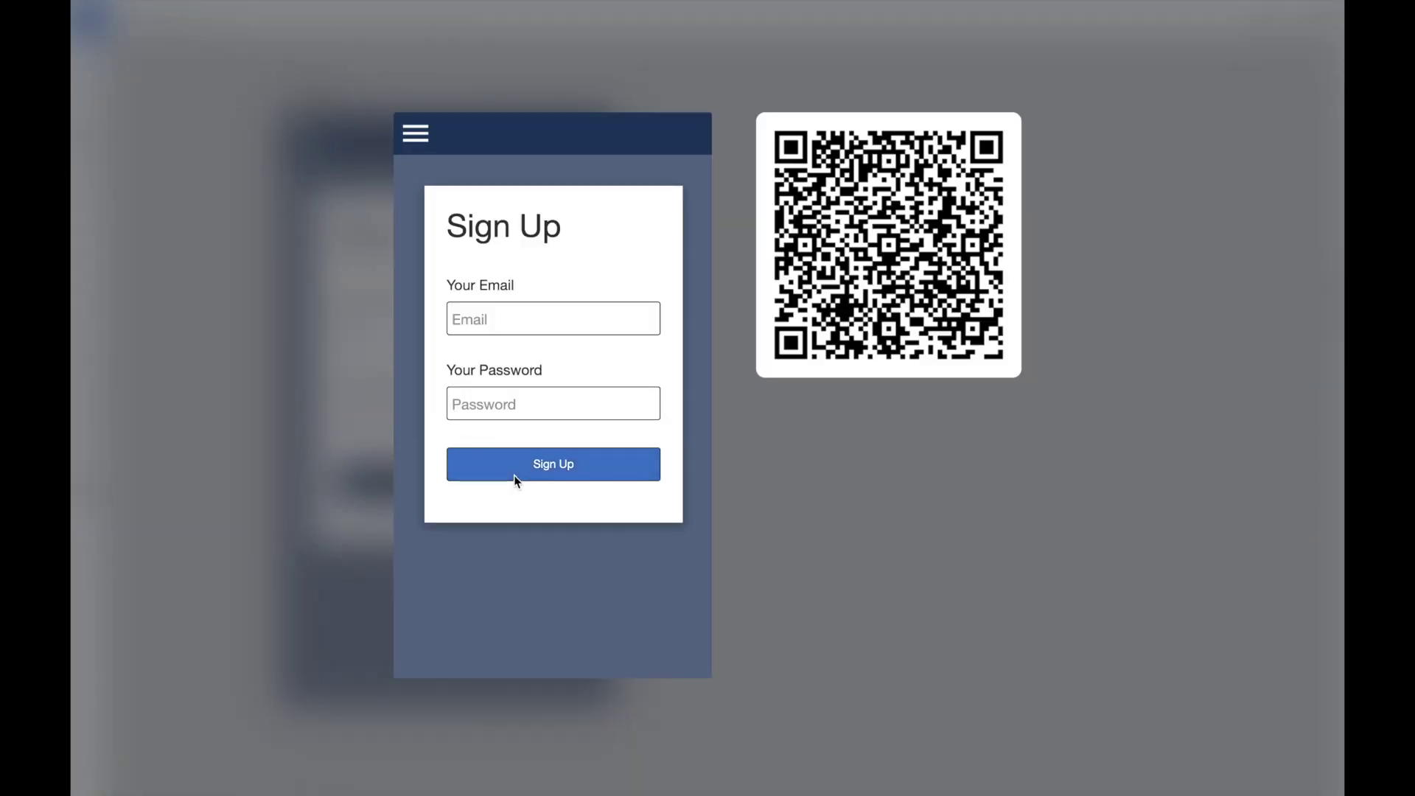
{"action": "left_click", "coordinate": [197, 424]}
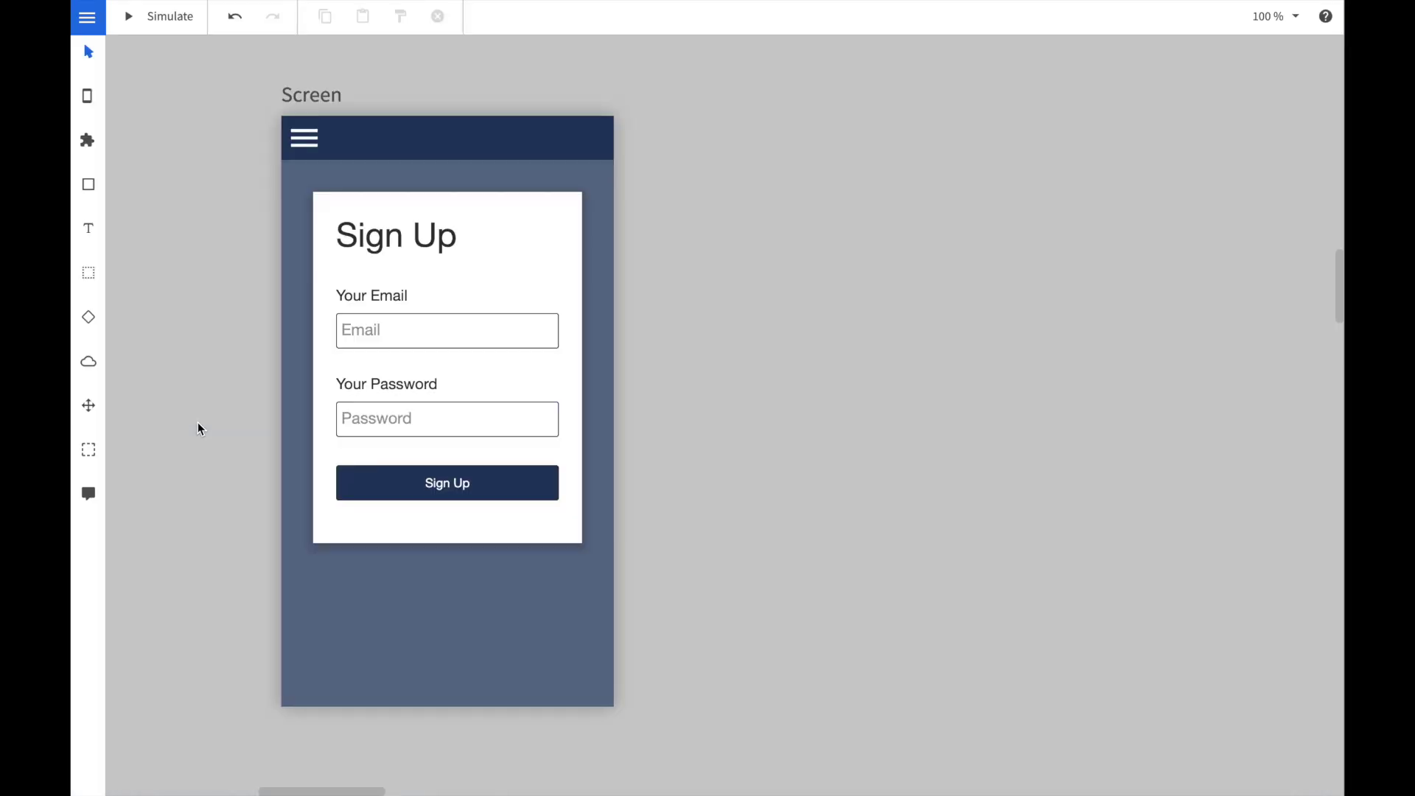
Add a blank screen beside Sign Up, make it an overlay and name it 'Menu'.
{"action": "left_click", "coordinate": [87, 96]}
{"action": "left_click_drag", "start_coordinate": [221, 266], "coordinate": [746, 129]}
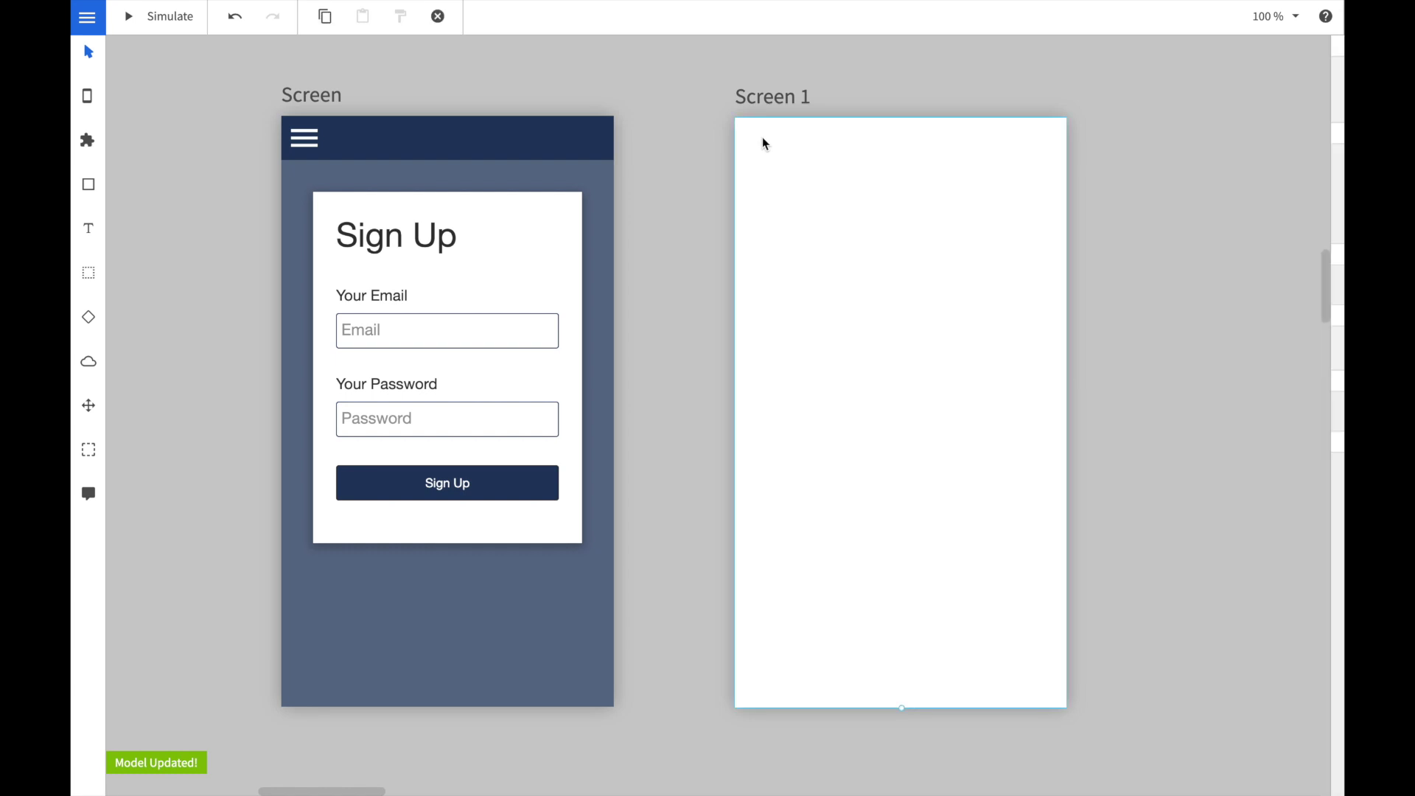
{"action": "left_click", "coordinate": [1187, 195]}
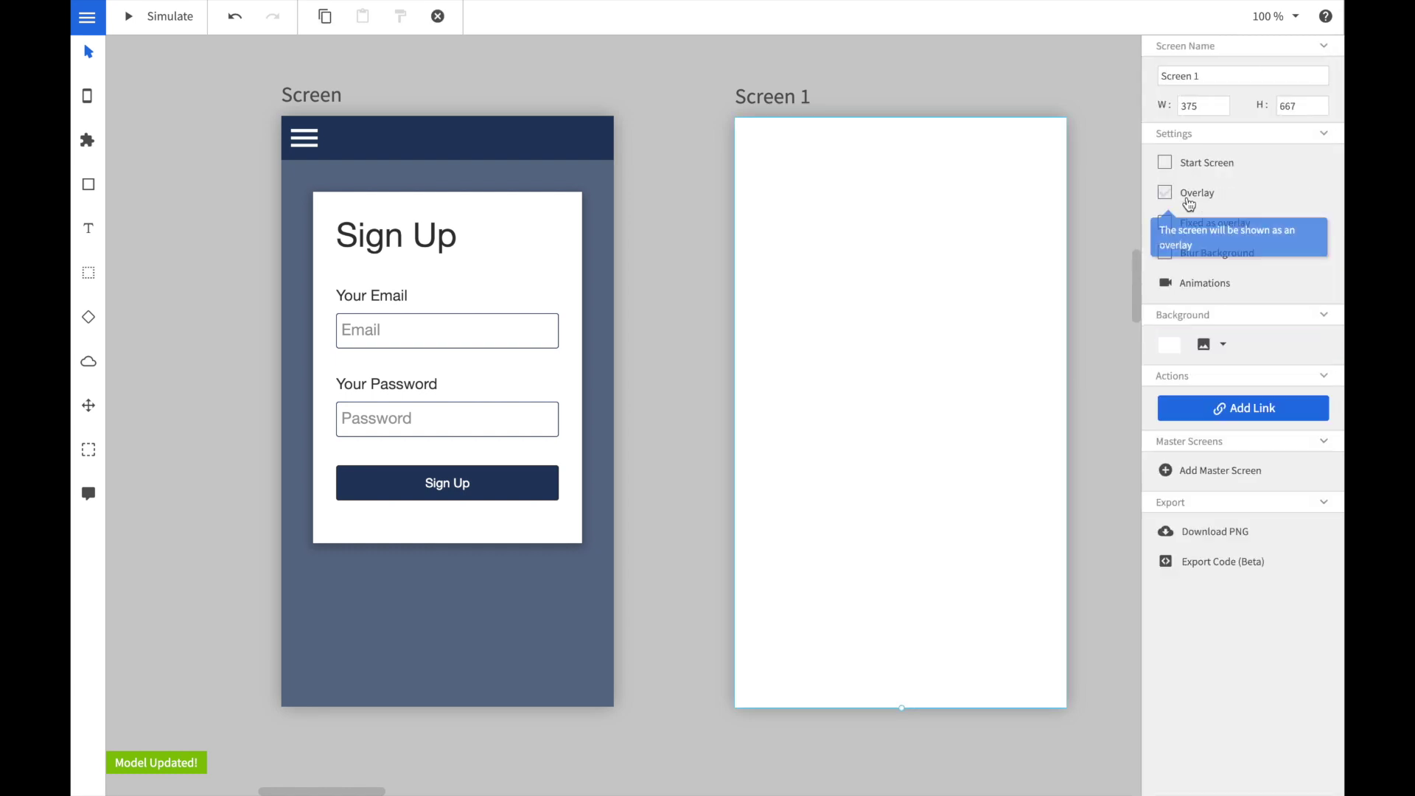
{"action": "triple_click", "coordinate": [1242, 78]}
{"action": "type", "text": "Menu"}
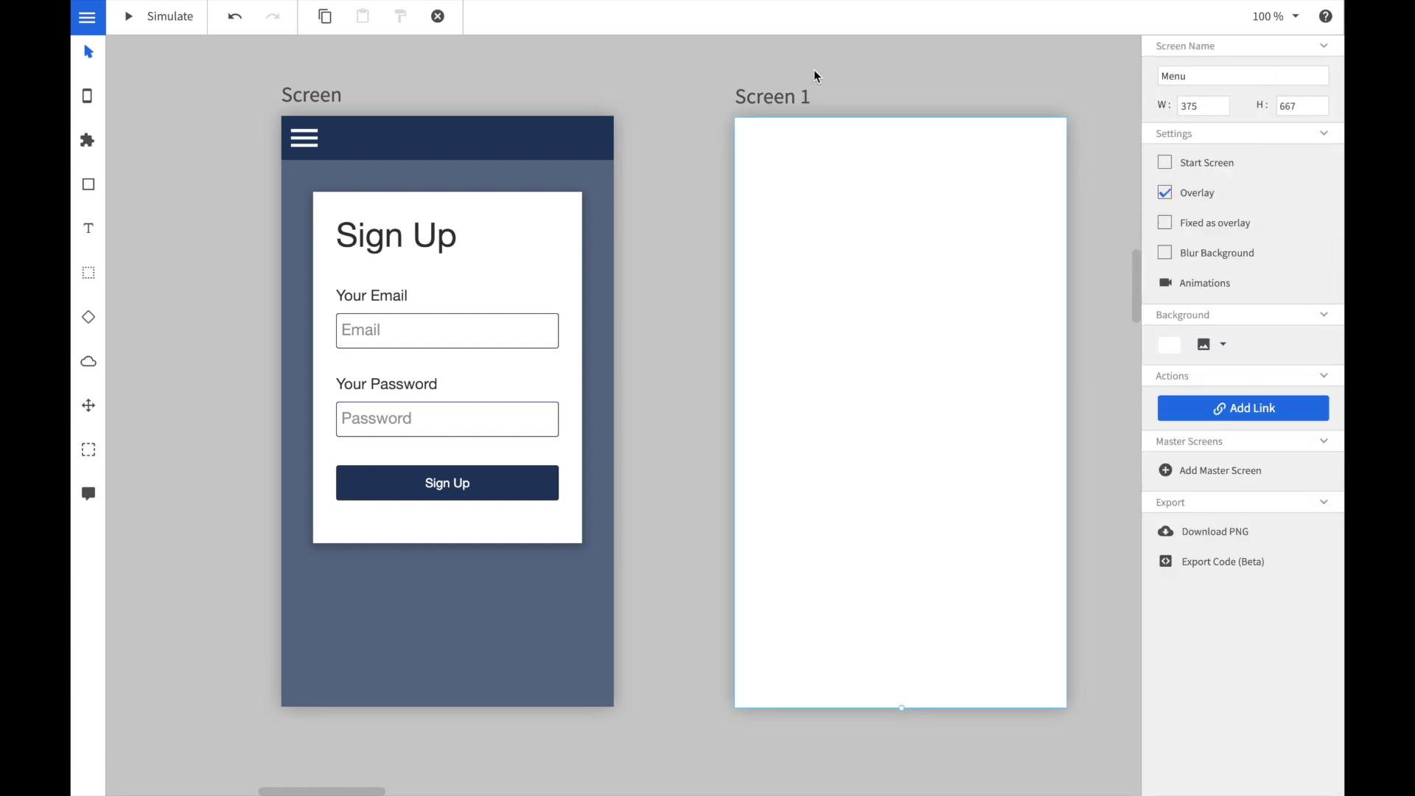
{"action": "left_click", "coordinate": [814, 71]}
Draw a 280x667 panel down the Menu's left side with a box shadow and reduced opacity.
{"action": "key", "text": "r"}
{"action": "left_click_drag", "start_coordinate": [783, 162], "coordinate": [841, 281]}
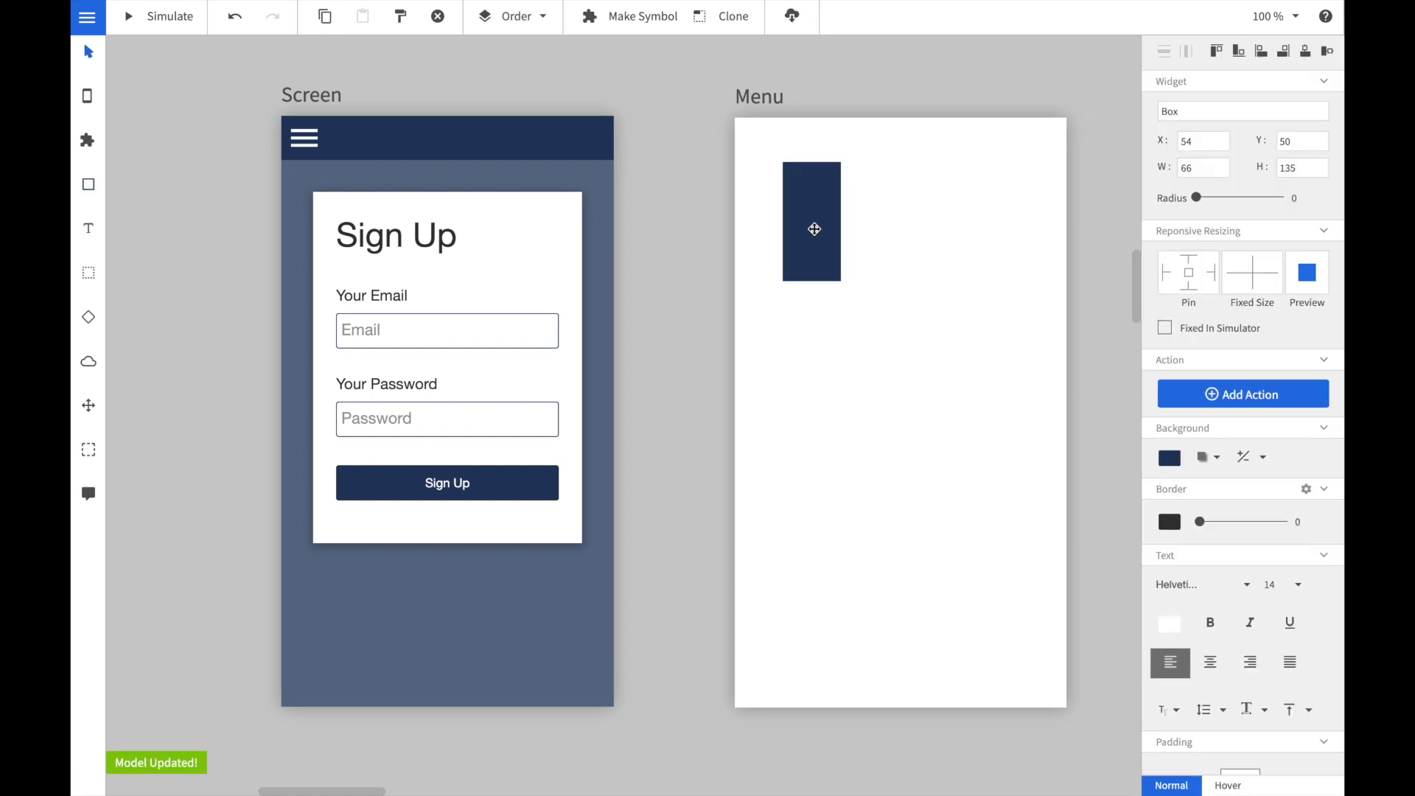
{"action": "left_click_drag", "start_coordinate": [814, 230], "coordinate": [983, 709]}
{"action": "left_click", "coordinate": [1212, 463]}
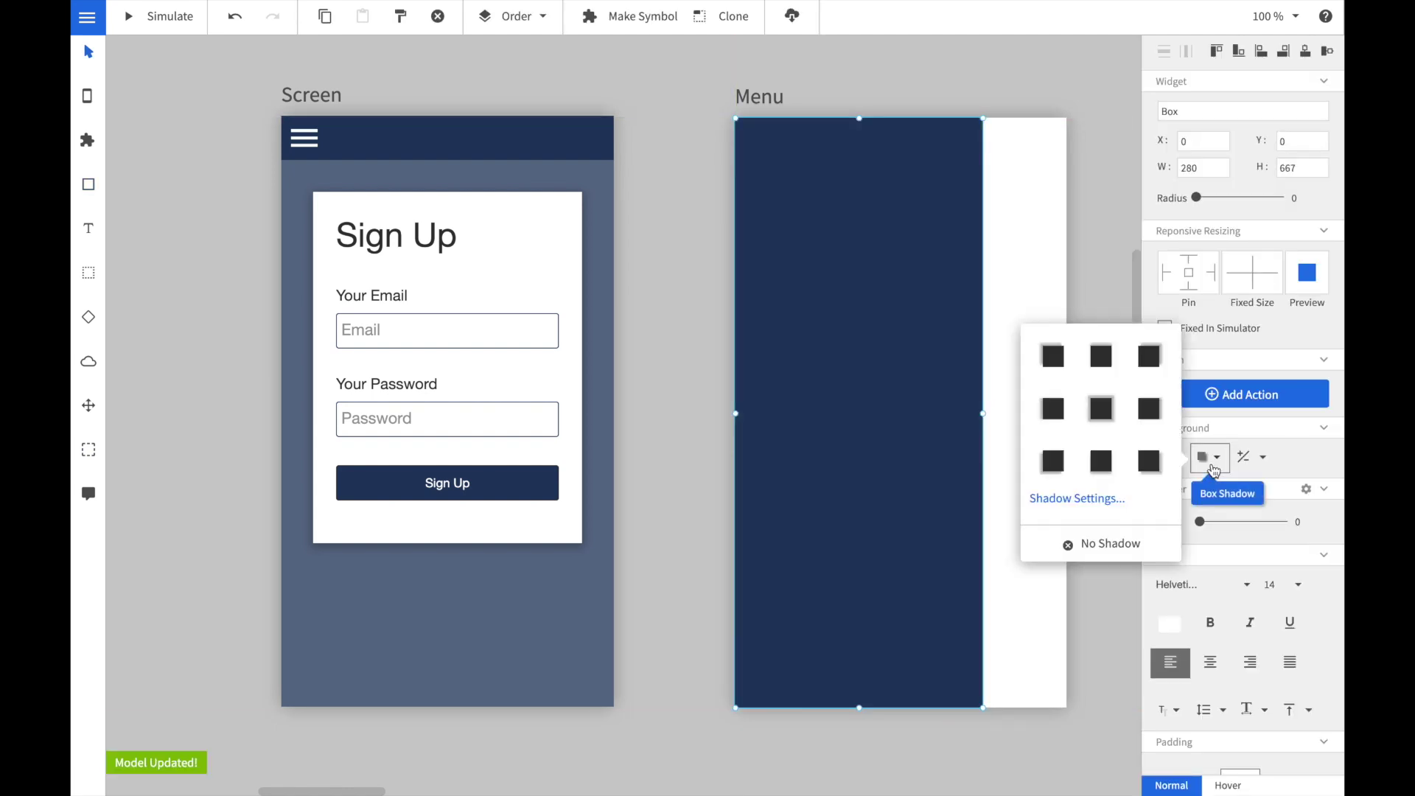
{"action": "left_click", "coordinate": [1149, 409]}
{"action": "left_click", "coordinate": [1253, 457]}
{"action": "left_click", "coordinate": [1187, 516]}
{"action": "left_click", "coordinate": [717, 272]}
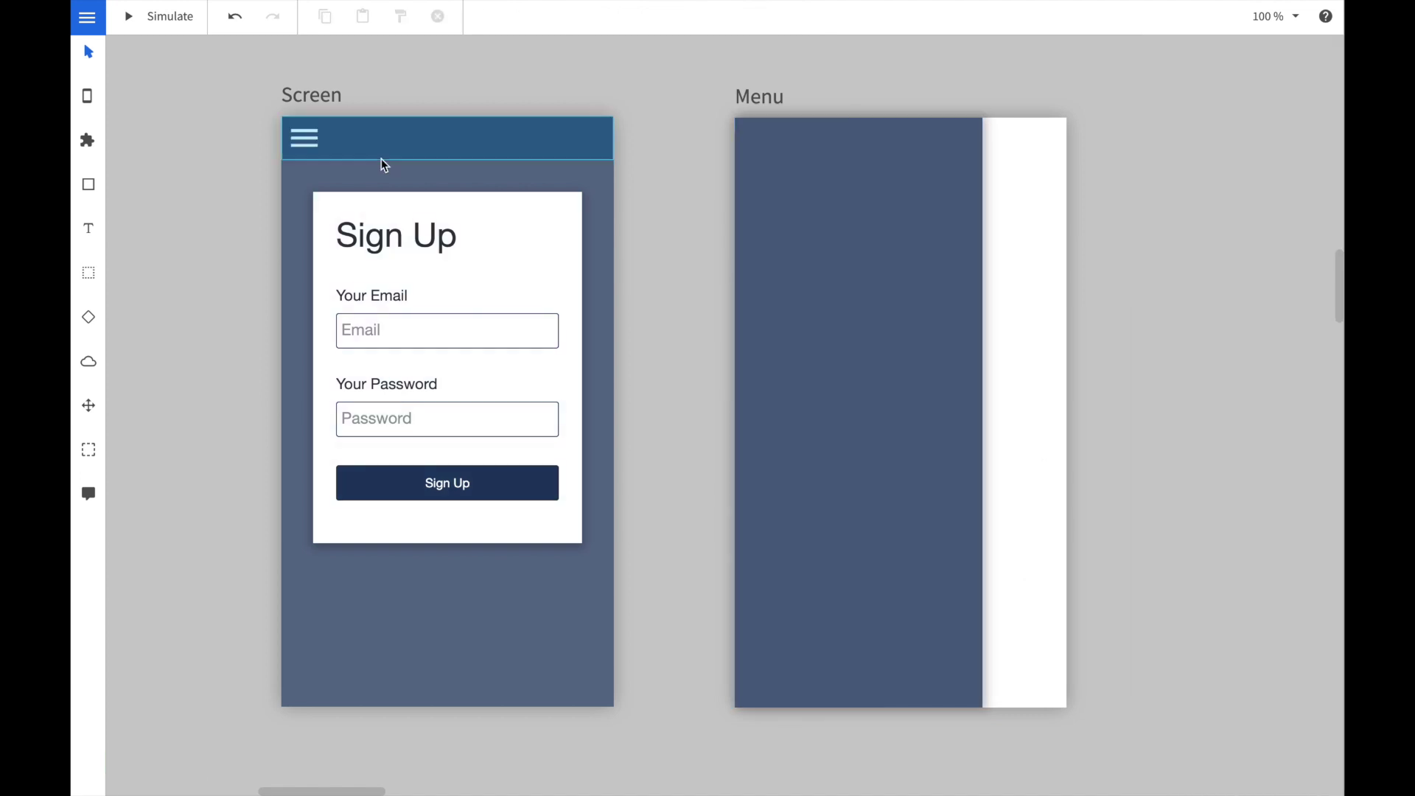
Link the hamburger icon to the Menu screen through waypoints, then test it in the simulator.
{"action": "left_click", "coordinate": [303, 138]}
{"action": "left_click", "coordinate": [304, 138]}
{"action": "left_click", "coordinate": [311, 50]}
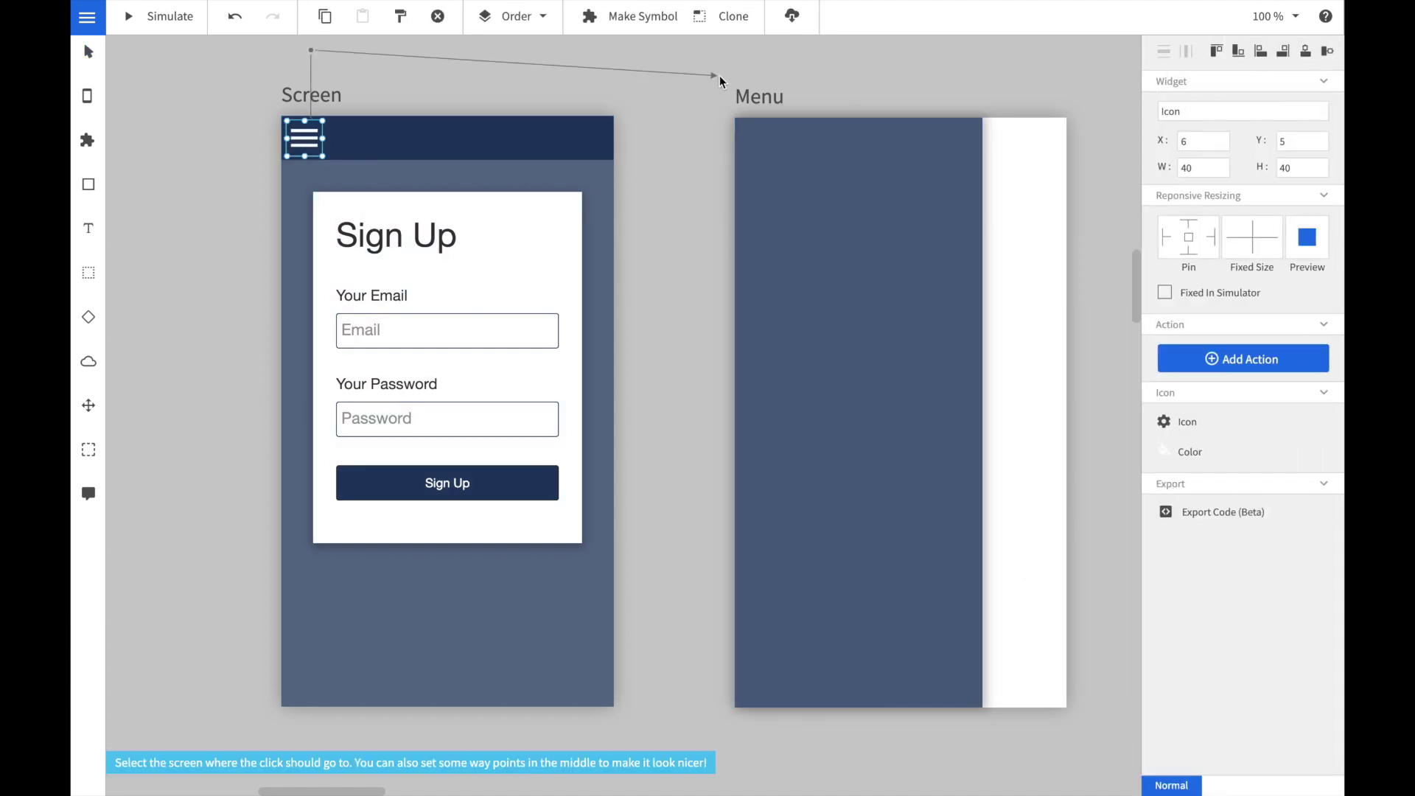
{"action": "left_click", "coordinate": [816, 53]}
{"action": "left_click", "coordinate": [802, 148]}
{"action": "left_click", "coordinate": [684, 192]}
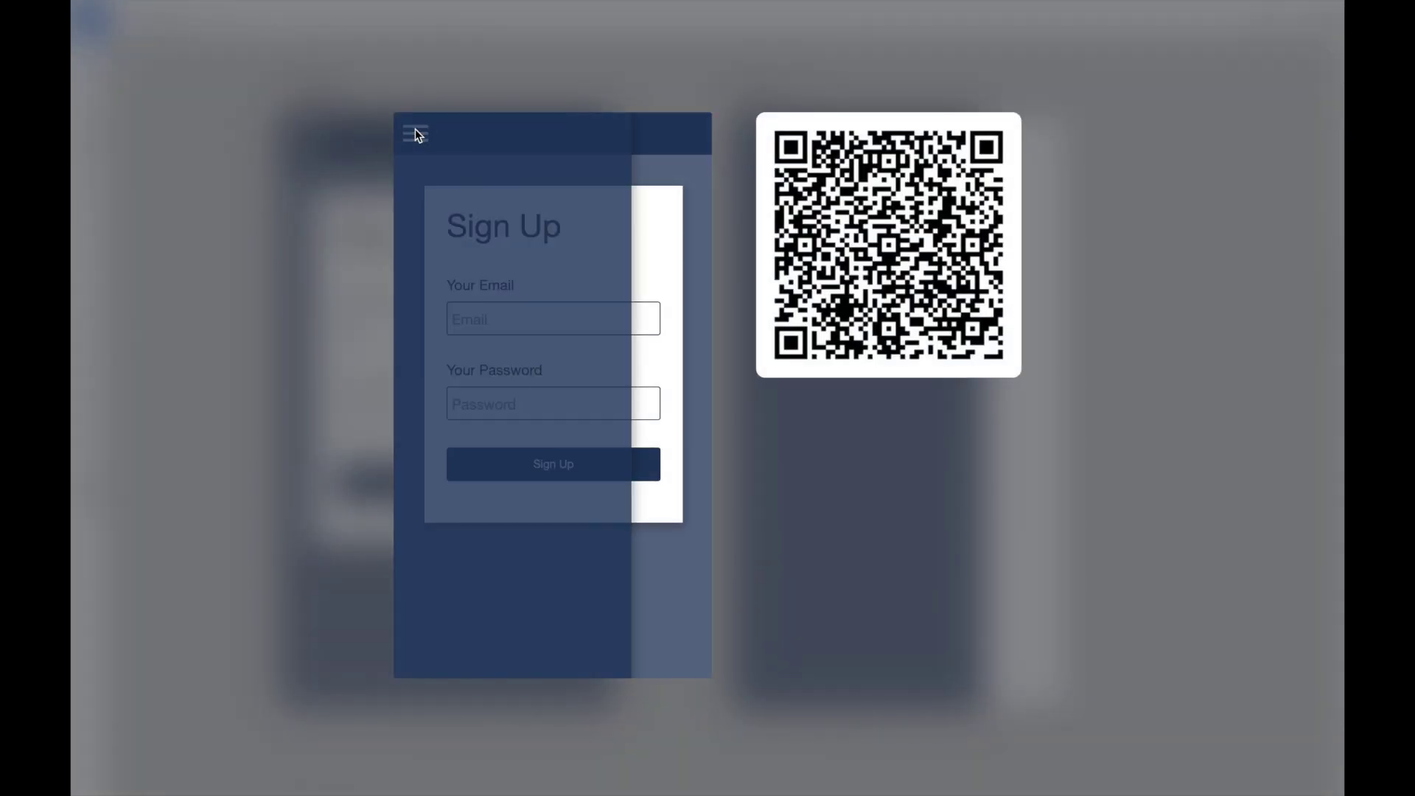
{"action": "left_click", "coordinate": [211, 227]}
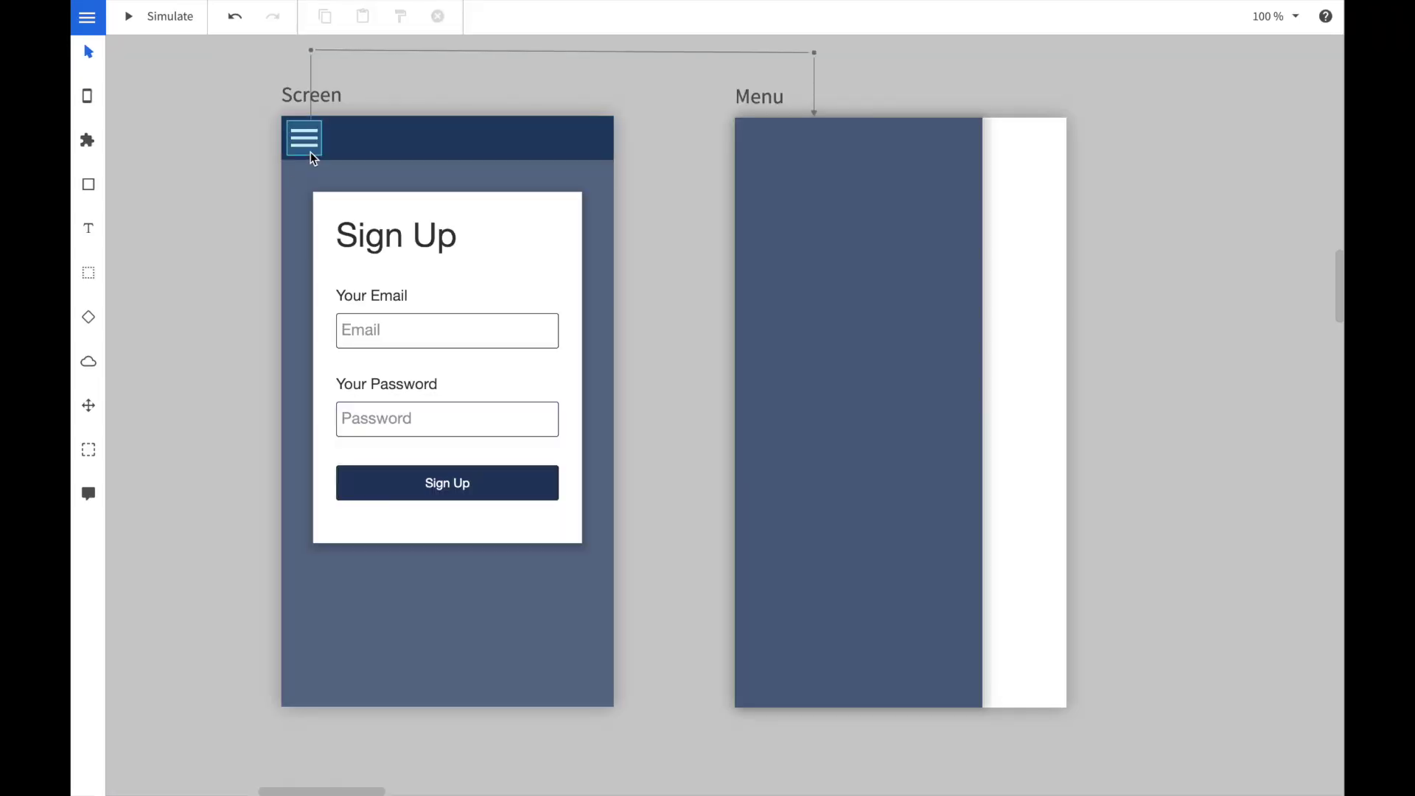
Set the hamburger-to-Menu transition to Right Slide, 0.5 s, Ease-Bounce-Out, and save it.
{"action": "left_click", "coordinate": [309, 152]}
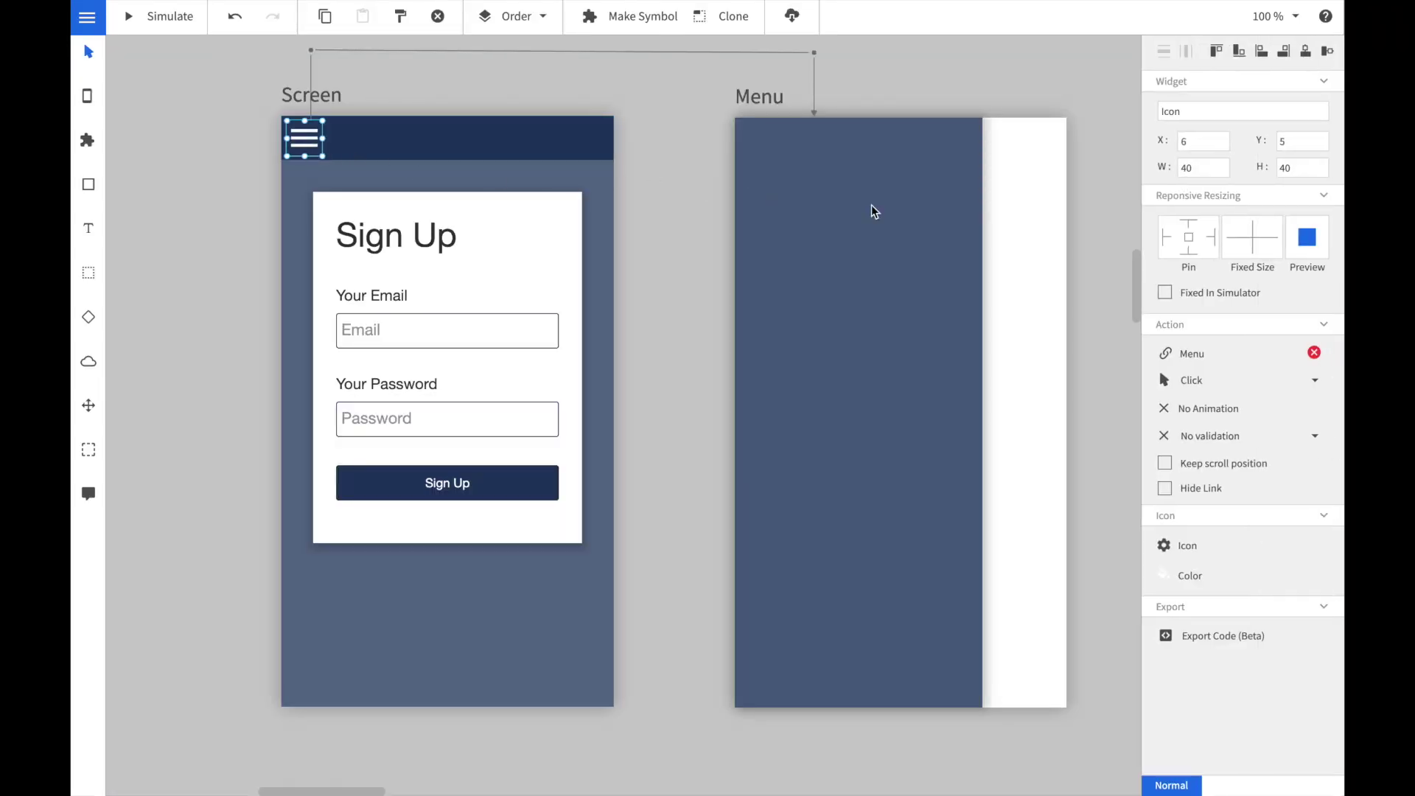
{"action": "left_click", "coordinate": [1229, 421]}
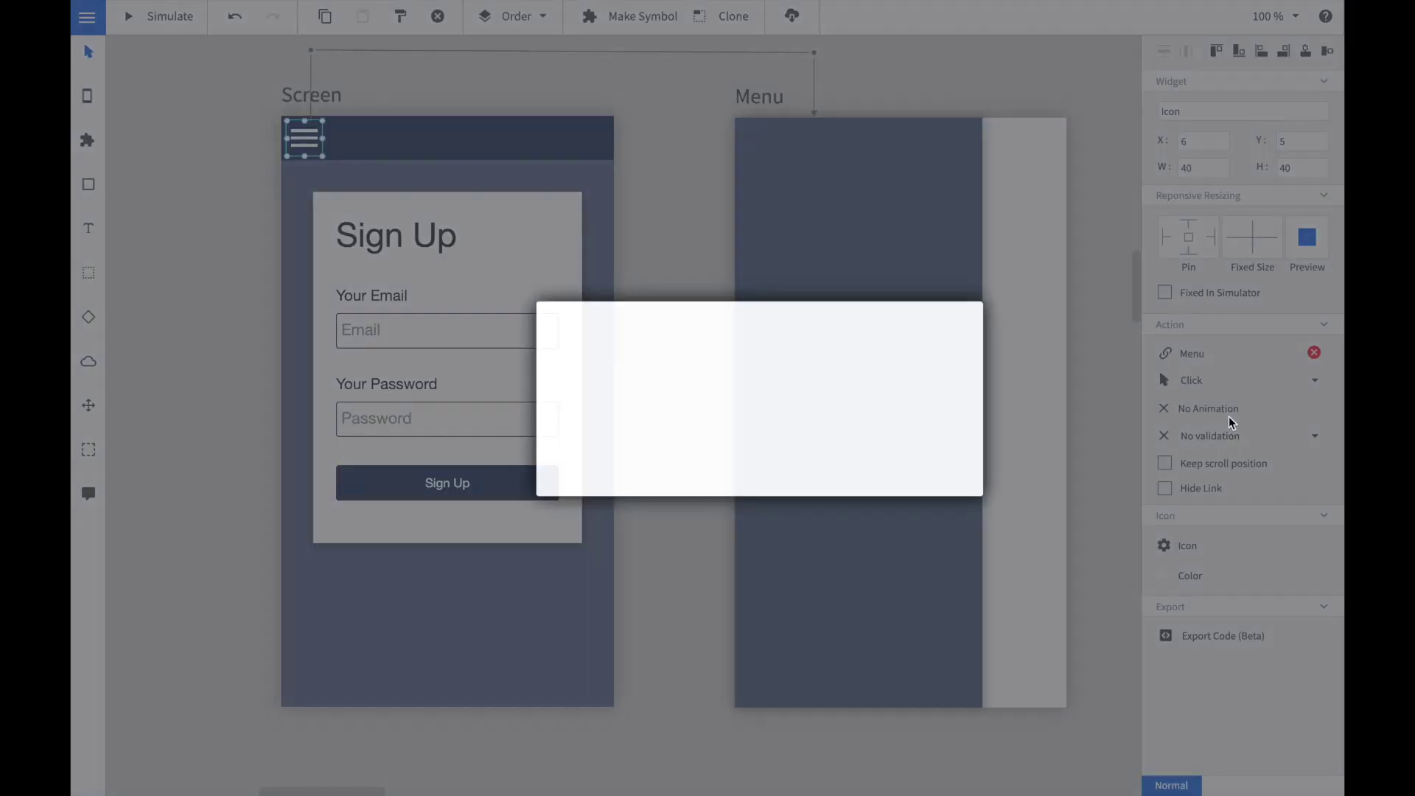
{"action": "left_click", "coordinate": [737, 329]}
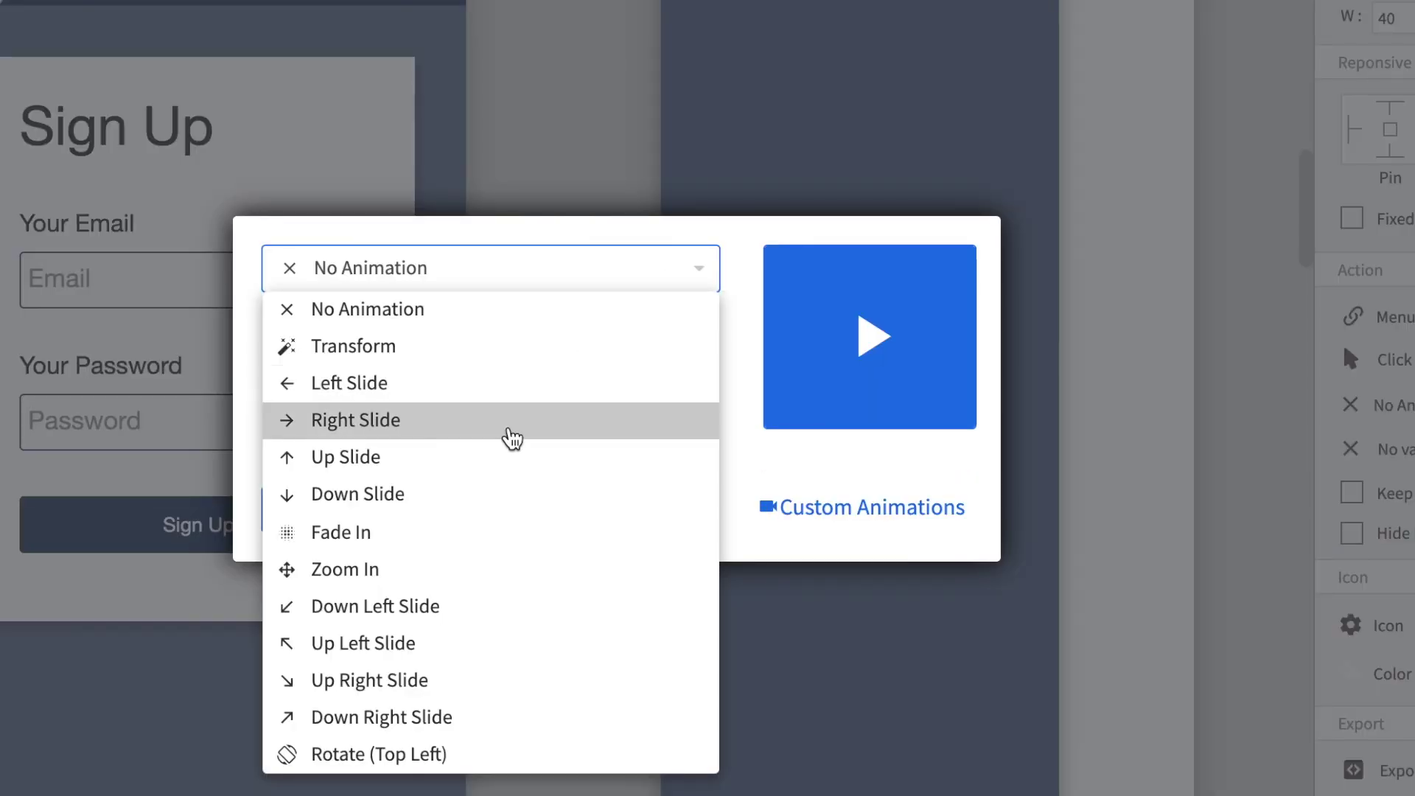
{"action": "left_click", "coordinate": [512, 422]}
{"action": "left_click", "coordinate": [508, 430]}
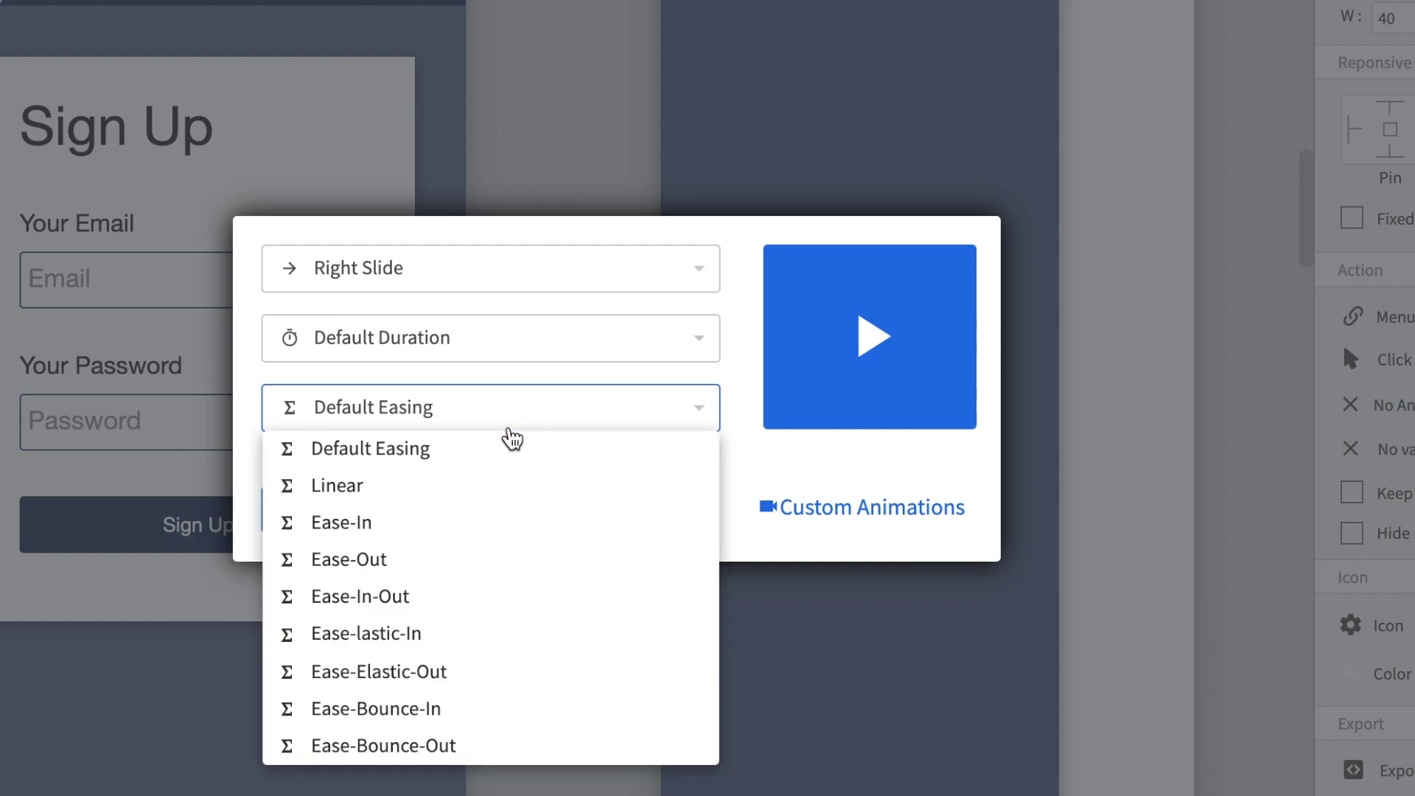
{"action": "left_click", "coordinate": [451, 713]}
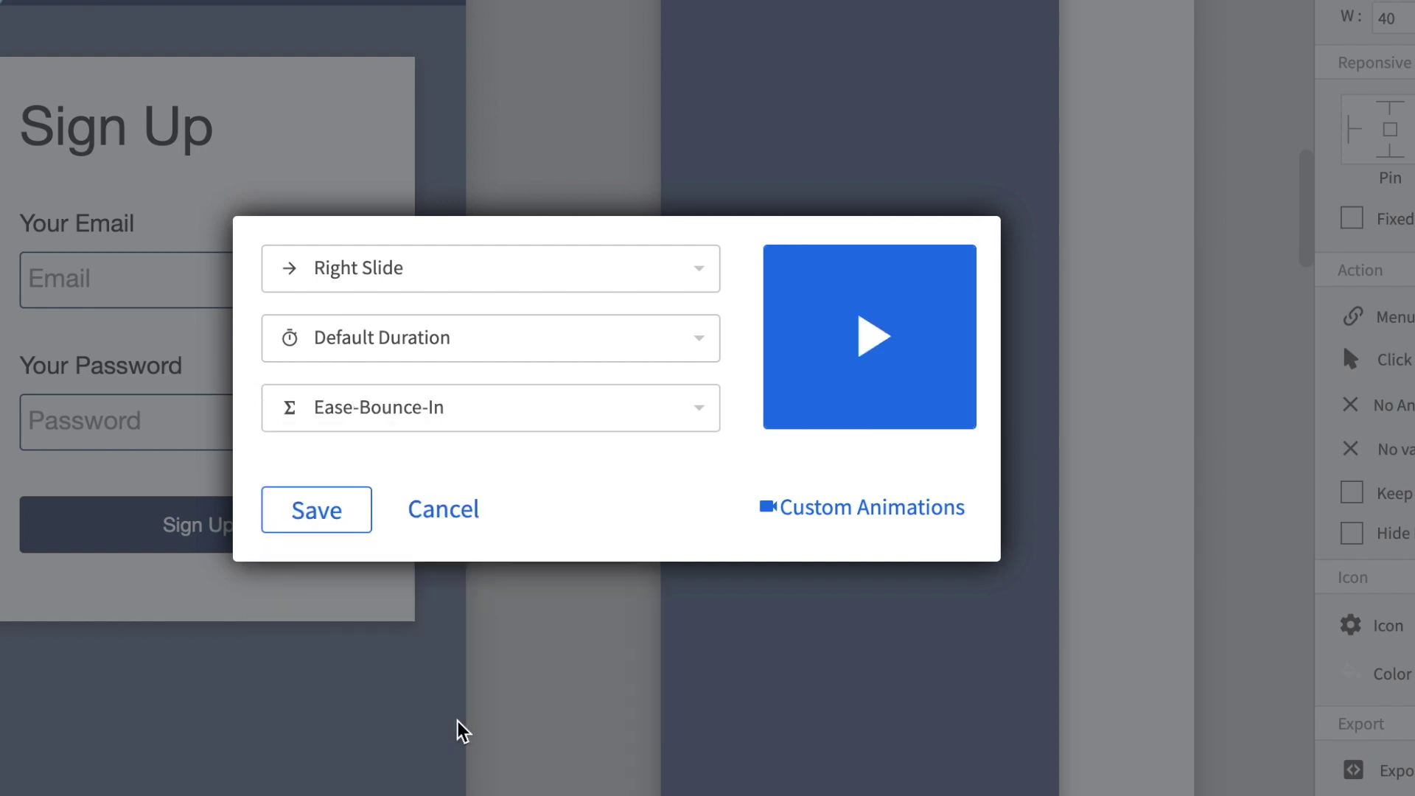
{"action": "left_click", "coordinate": [648, 426]}
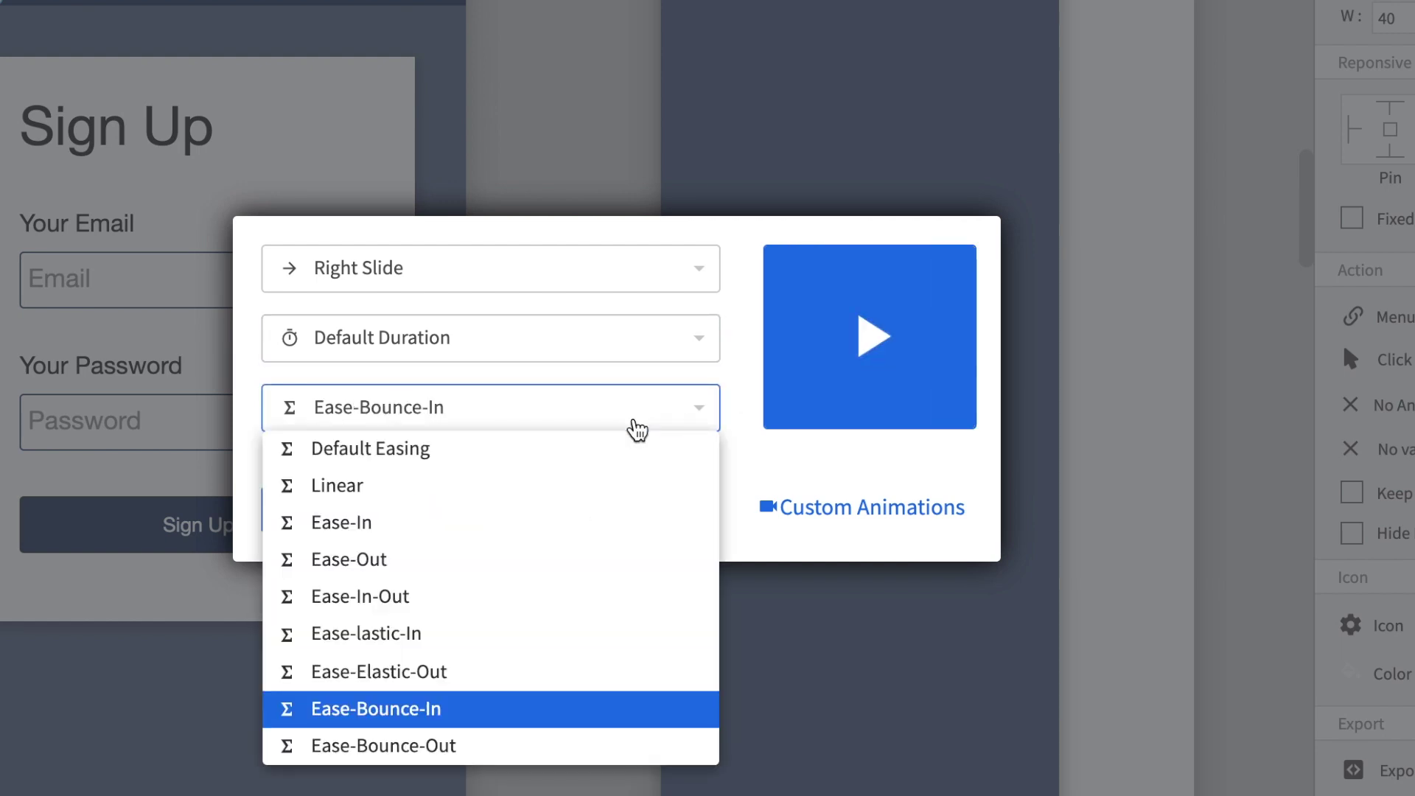
{"action": "left_click", "coordinate": [485, 746]}
{"action": "left_click", "coordinate": [549, 345]}
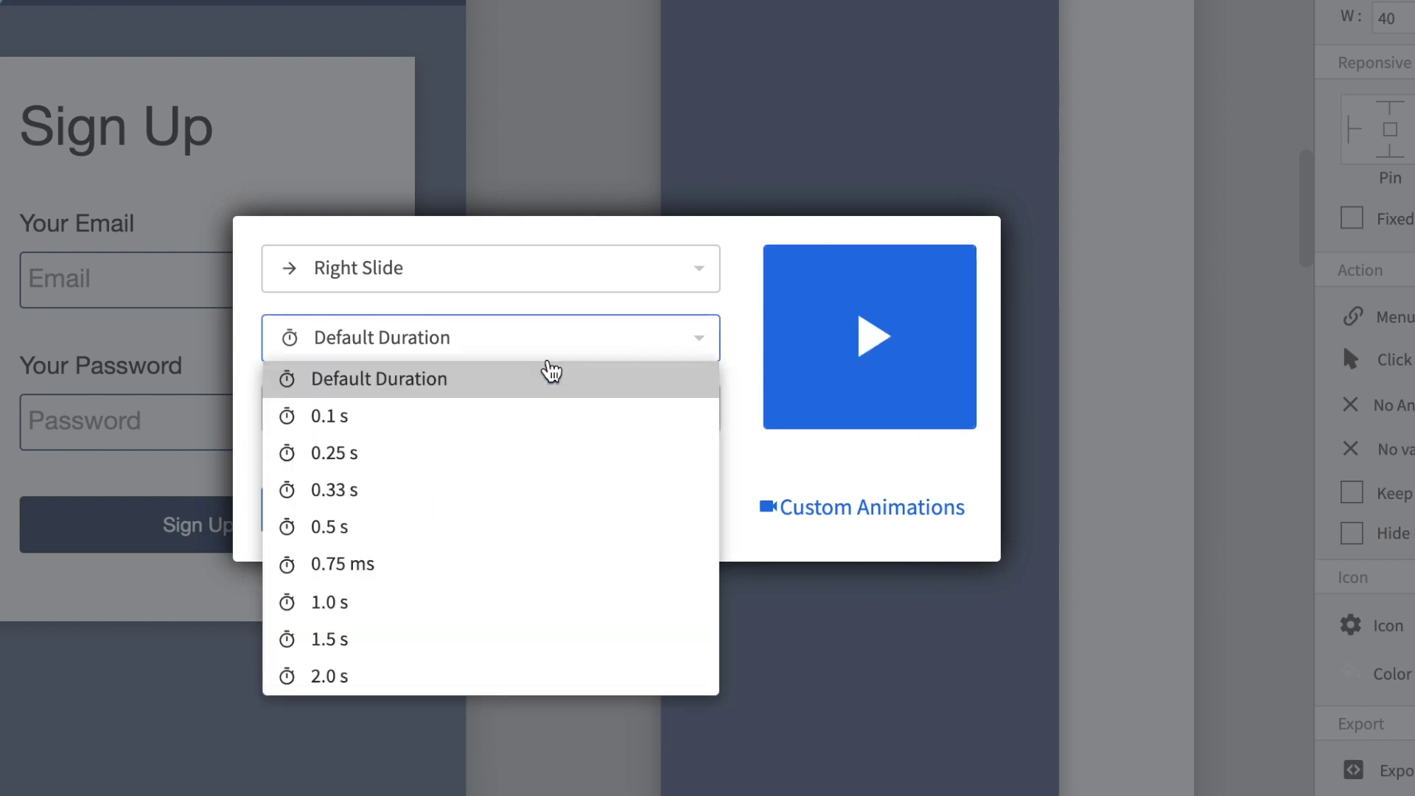
{"action": "left_click", "coordinate": [452, 534]}
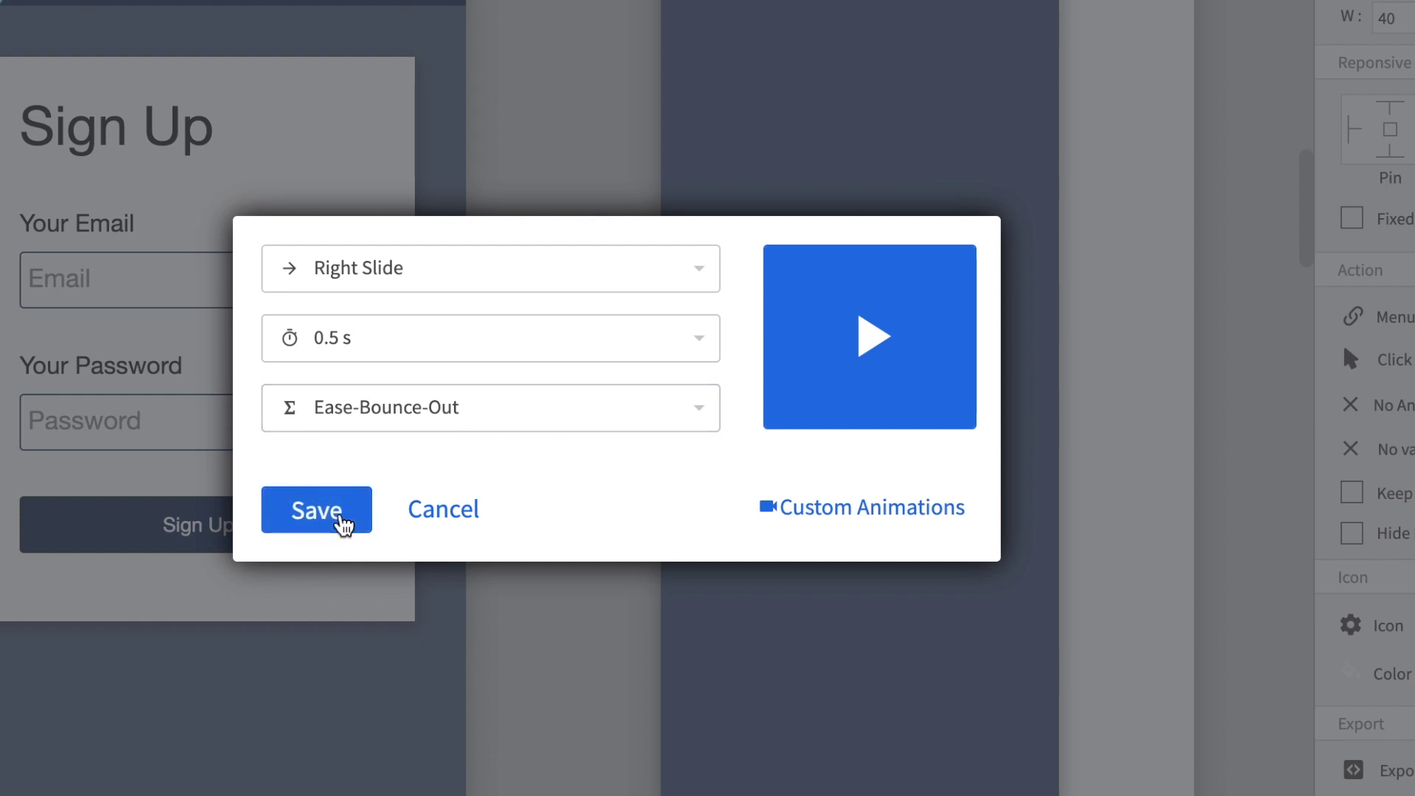
{"action": "left_click", "coordinate": [342, 519]}
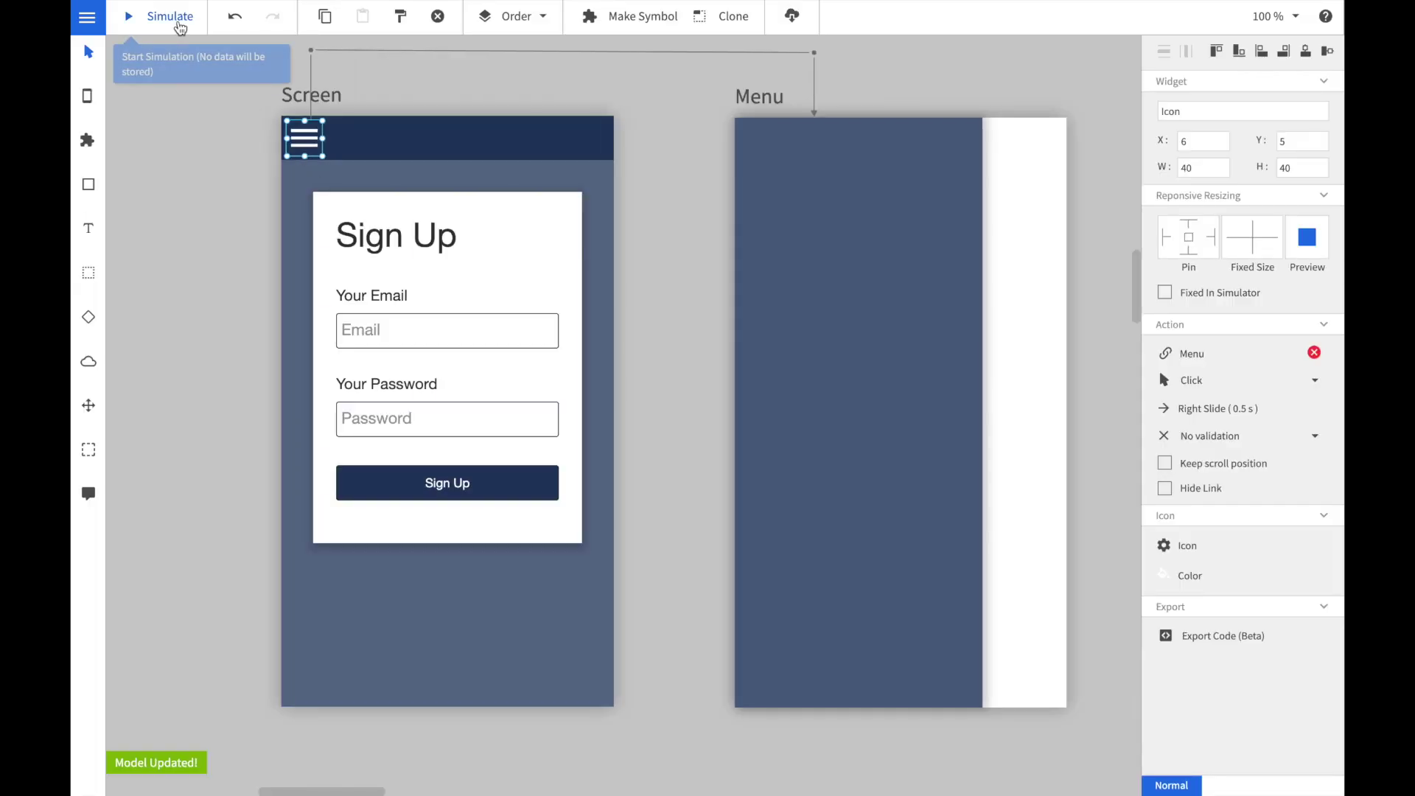
{"action": "left_click", "coordinate": [179, 20]}
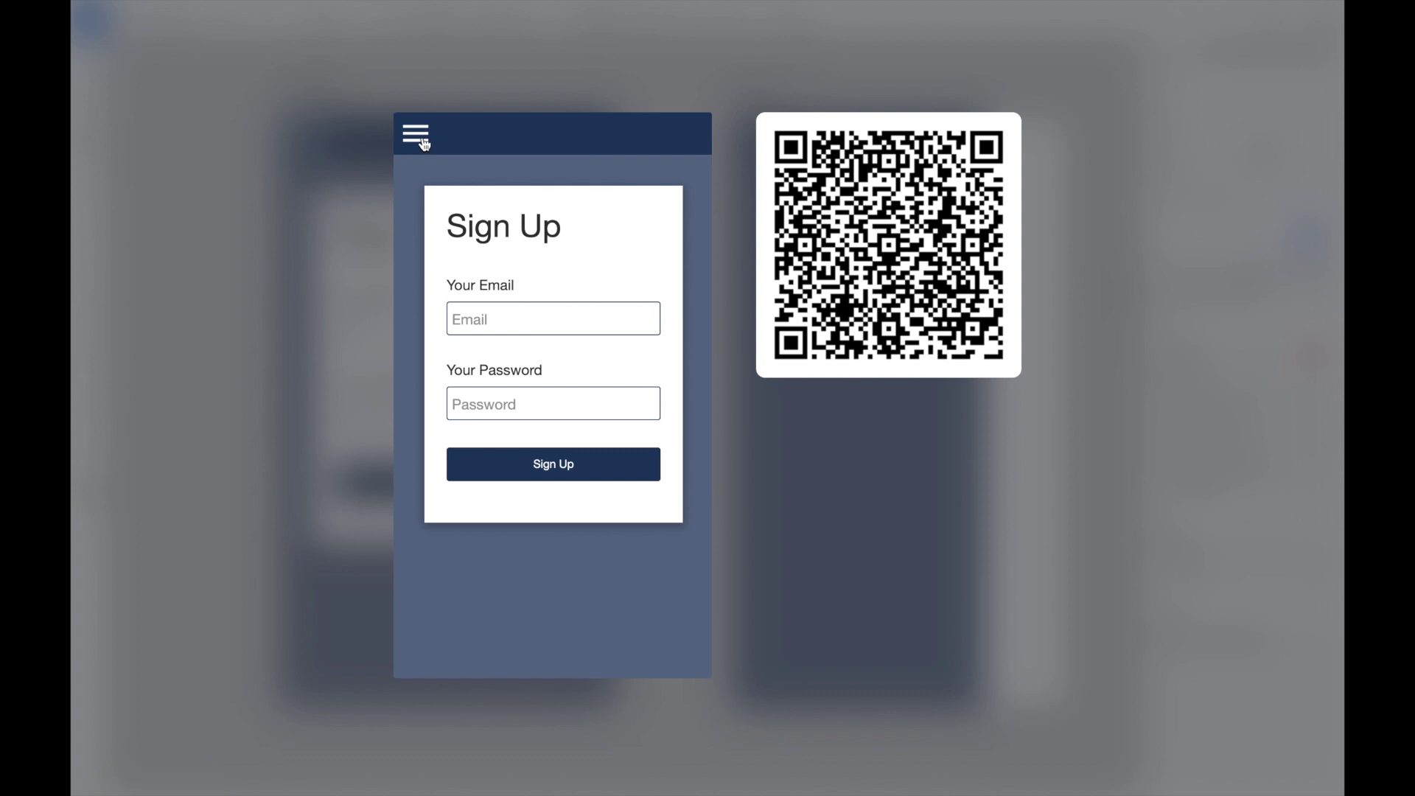
In the simulator, slide the Menu open from the hamburger icon, close it, and exit.
{"action": "left_click", "coordinate": [424, 142]}
{"action": "left_click", "coordinate": [677, 176]}
{"action": "left_click", "coordinate": [697, 57]}
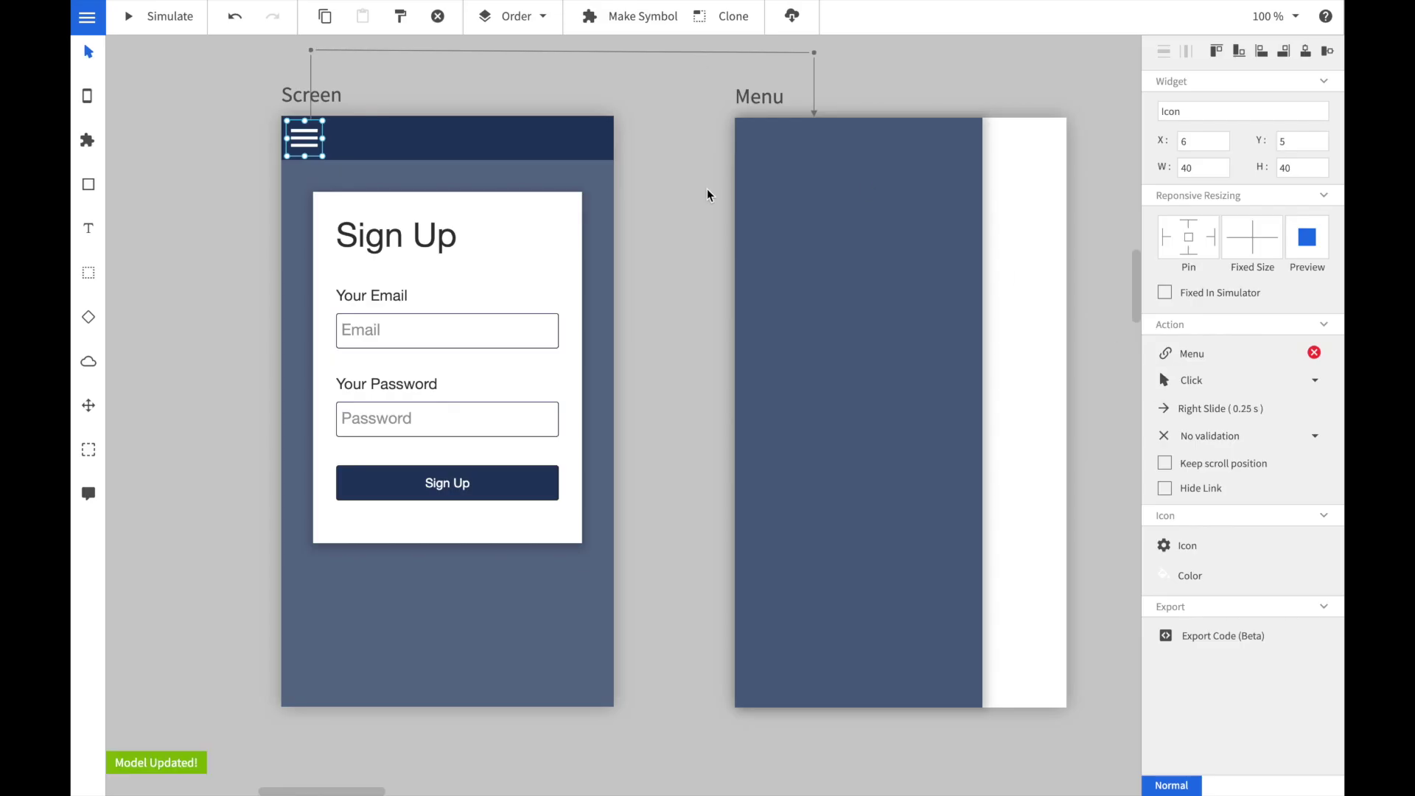
Add an 'Item 1' text label near the top of the Menu panel.
{"action": "key", "text": "t"}
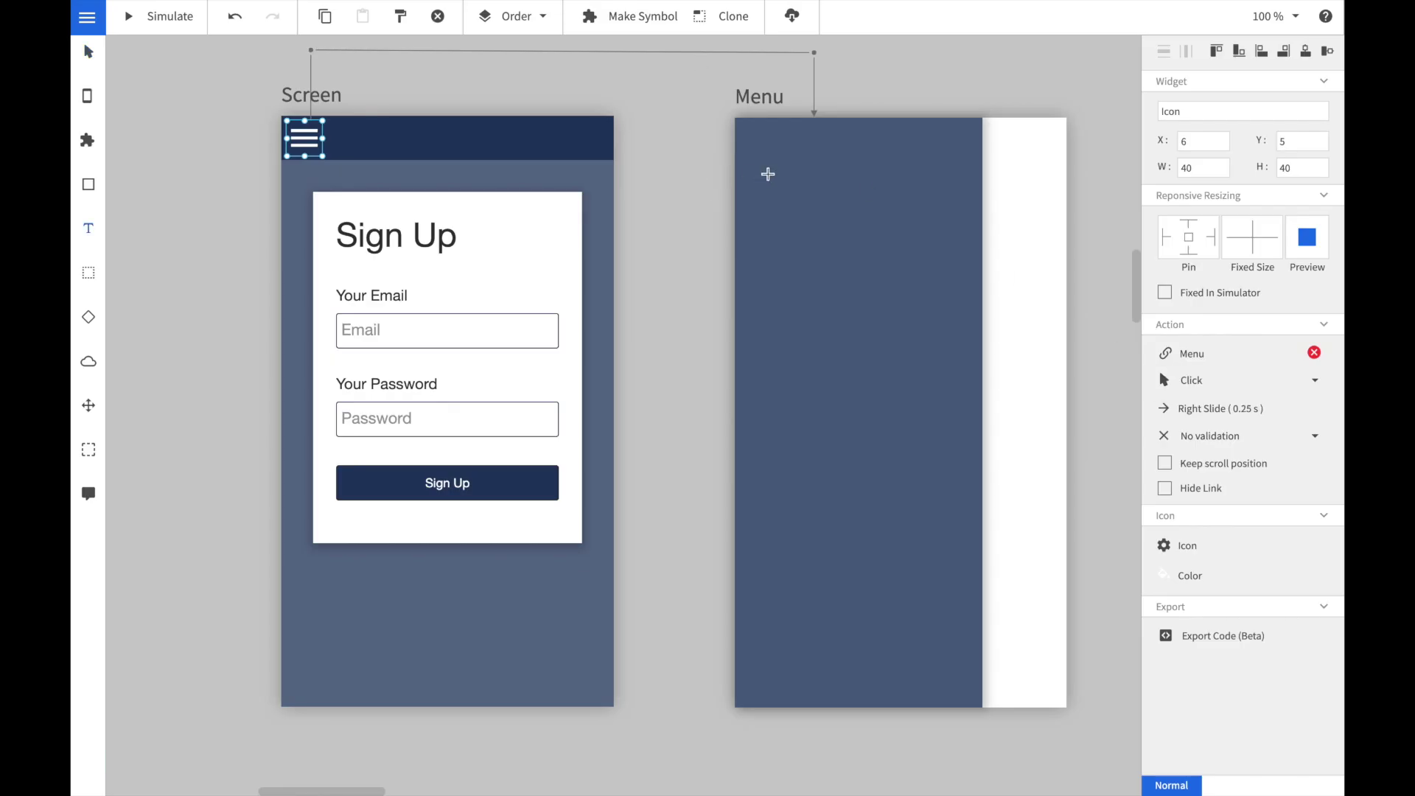
{"action": "left_click_drag", "start_coordinate": [768, 174], "coordinate": [963, 210]}
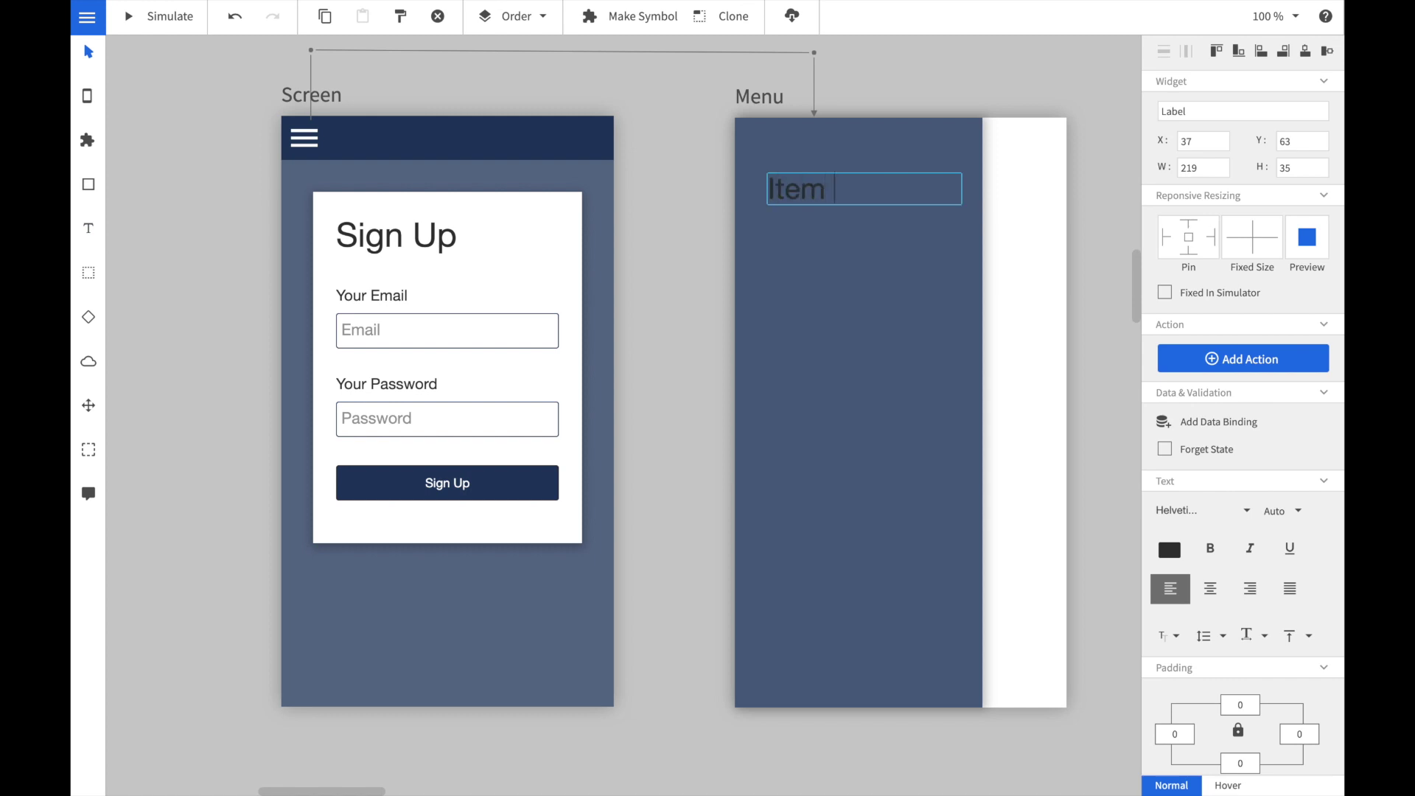
{"action": "left_click", "coordinate": [684, 196]}
{"action": "left_click", "coordinate": [816, 196]}
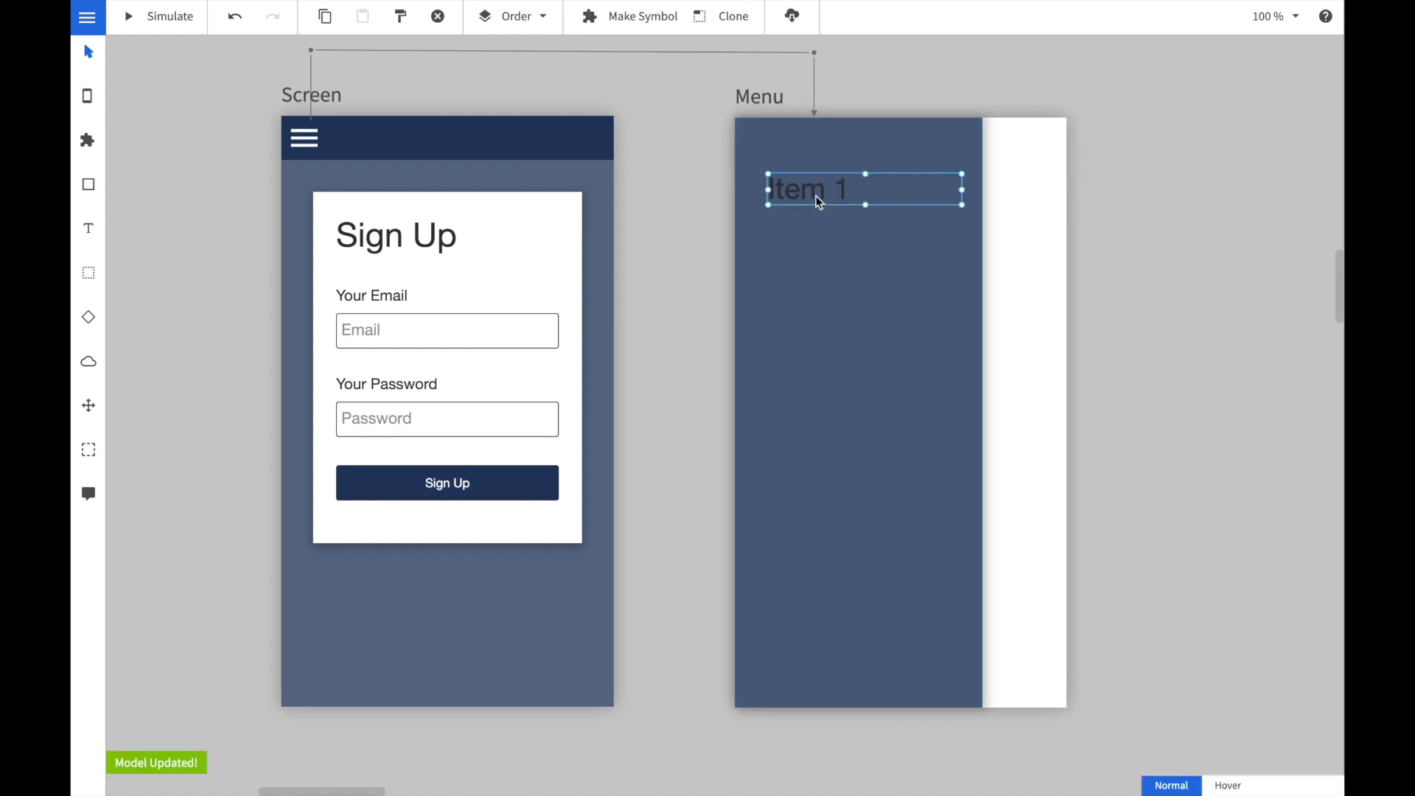
Make the Item 1 label size 28 and white, then repeat it into a stack down the menu.
{"action": "left_click", "coordinate": [1284, 511]}
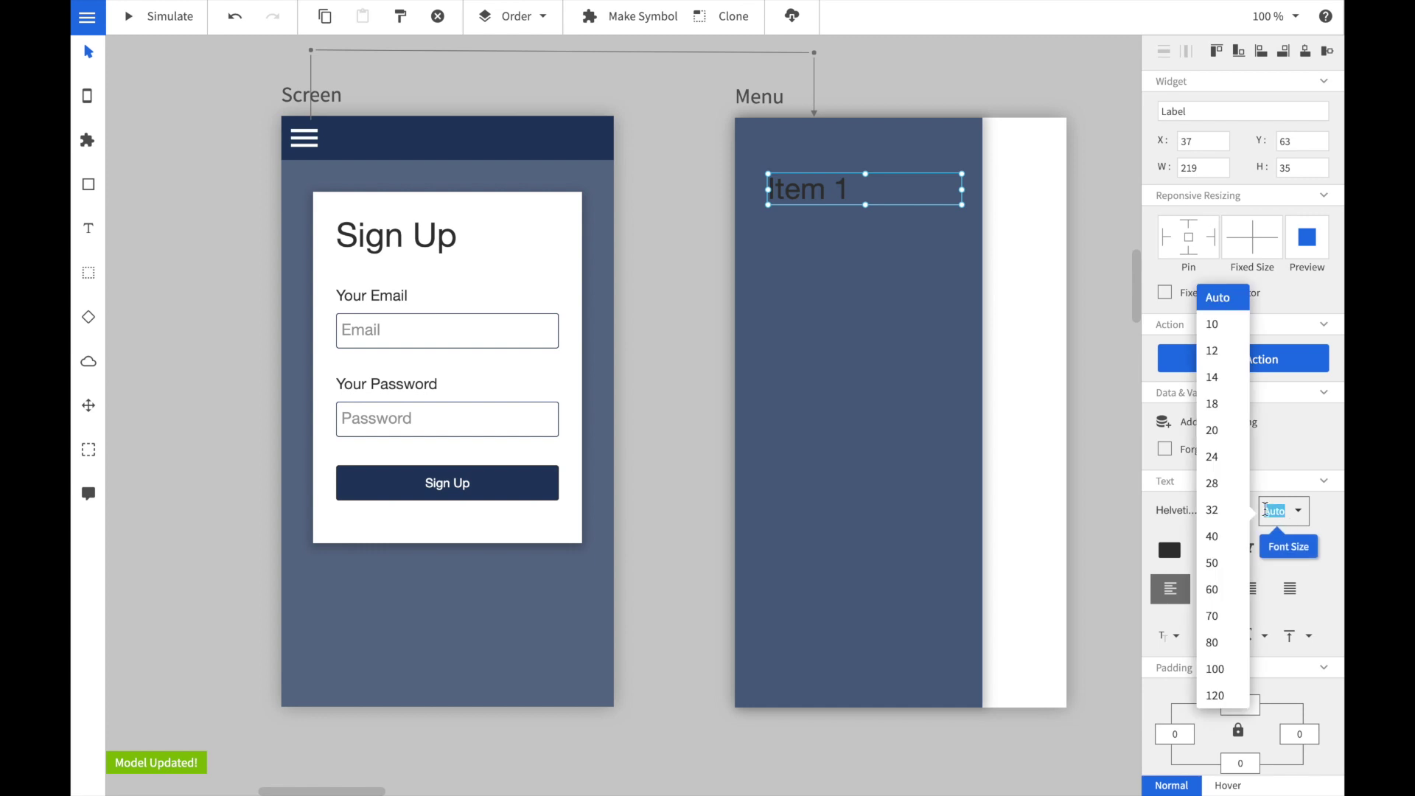
{"action": "left_click", "coordinate": [1224, 483]}
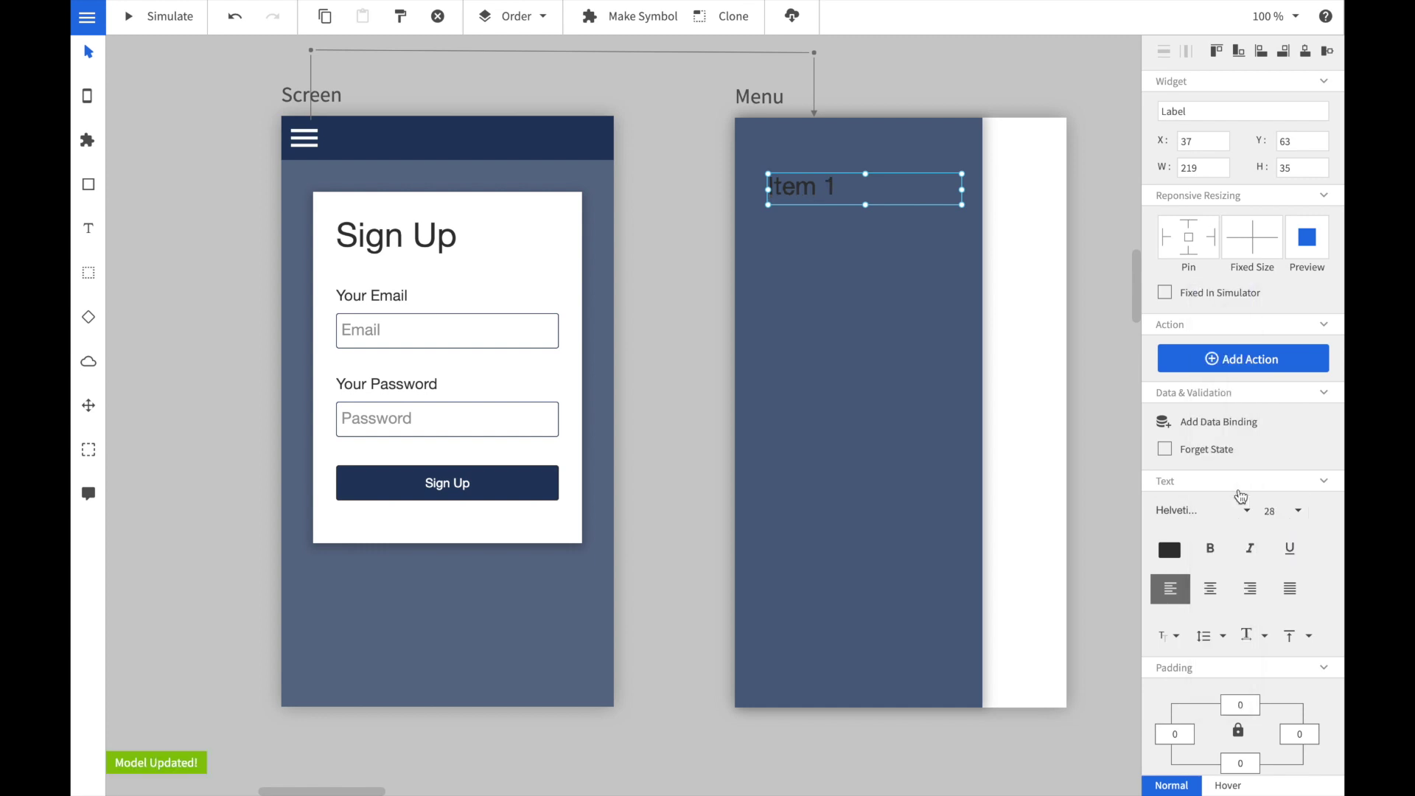
{"action": "left_click", "coordinate": [1169, 553]}
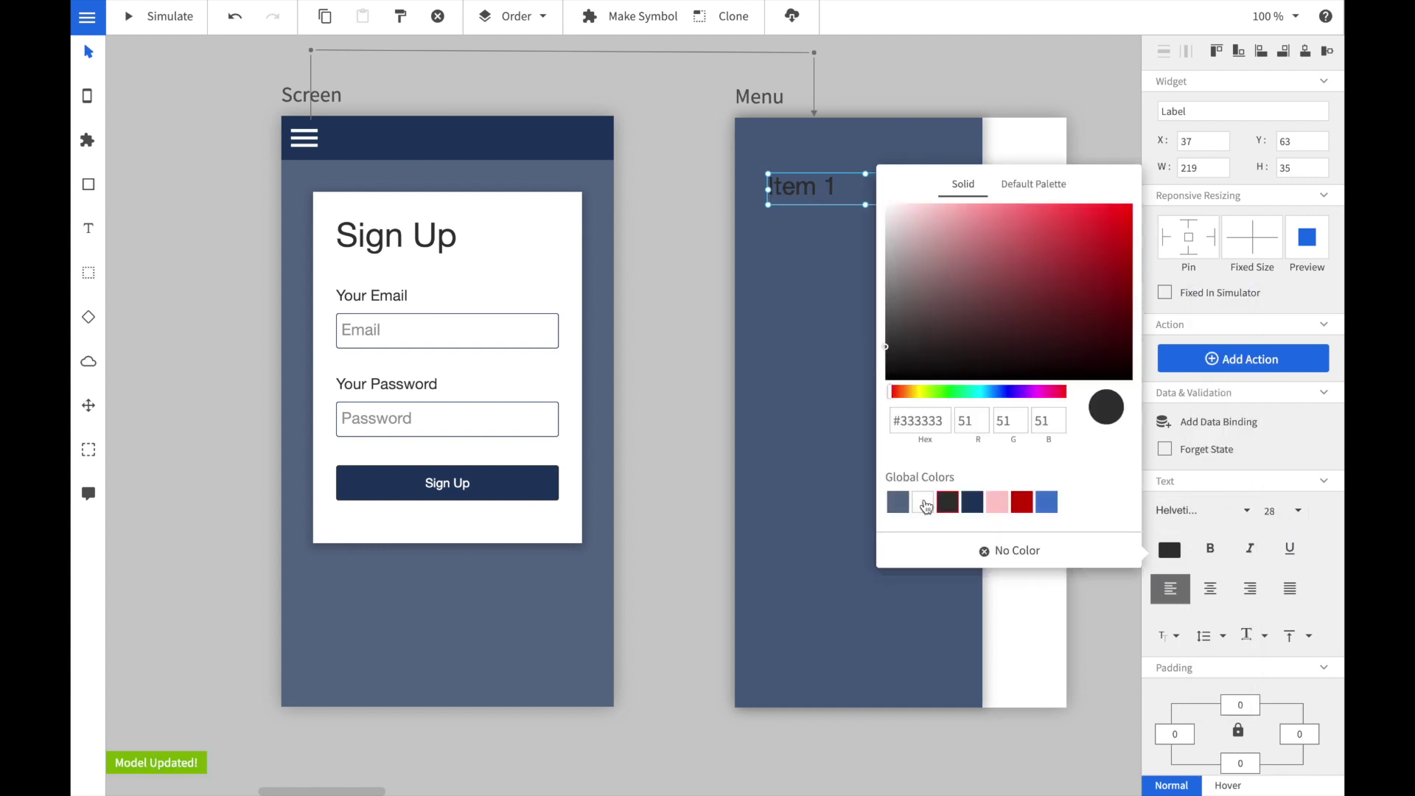
{"action": "left_click", "coordinate": [926, 507]}
{"action": "left_click", "coordinate": [621, 267]}
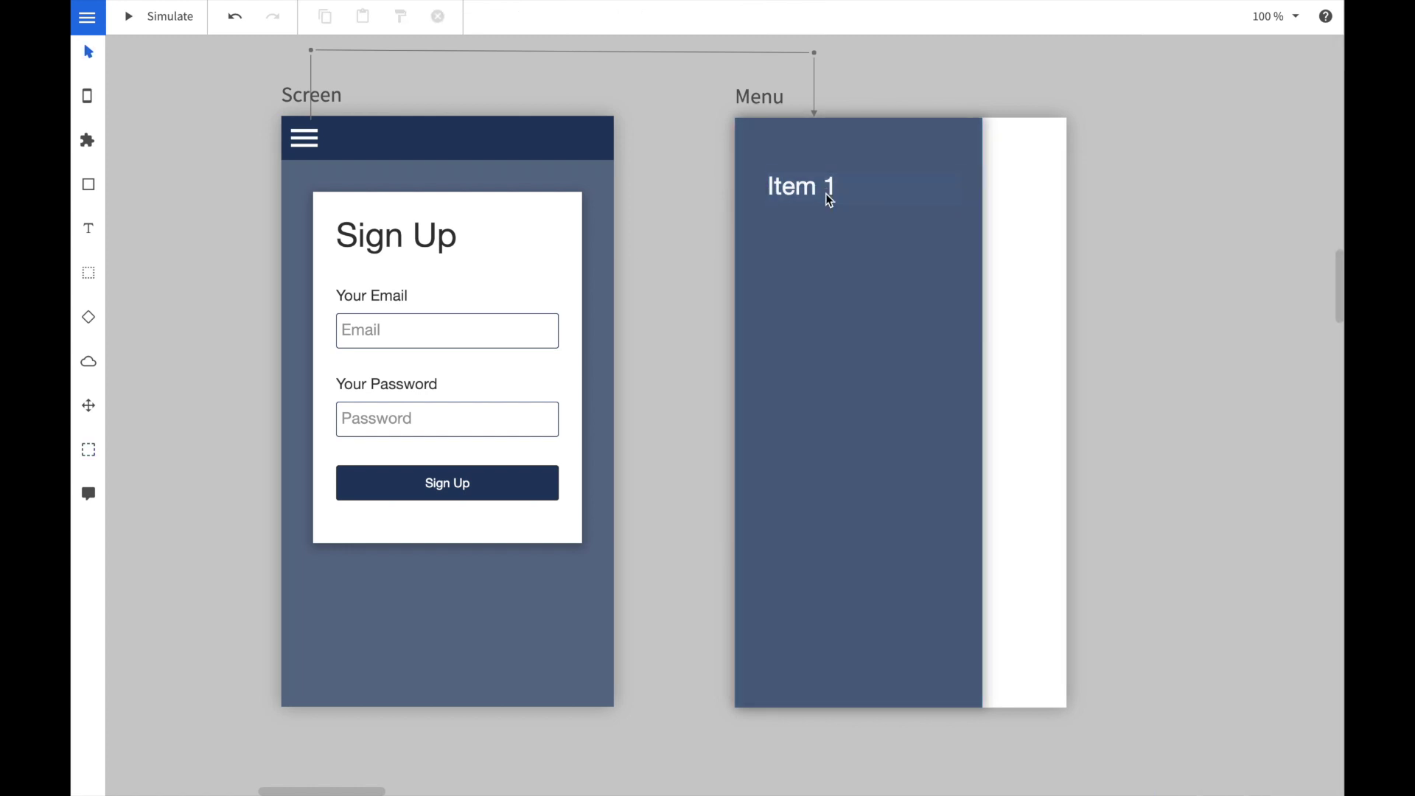
{"action": "left_click", "coordinate": [829, 199]}
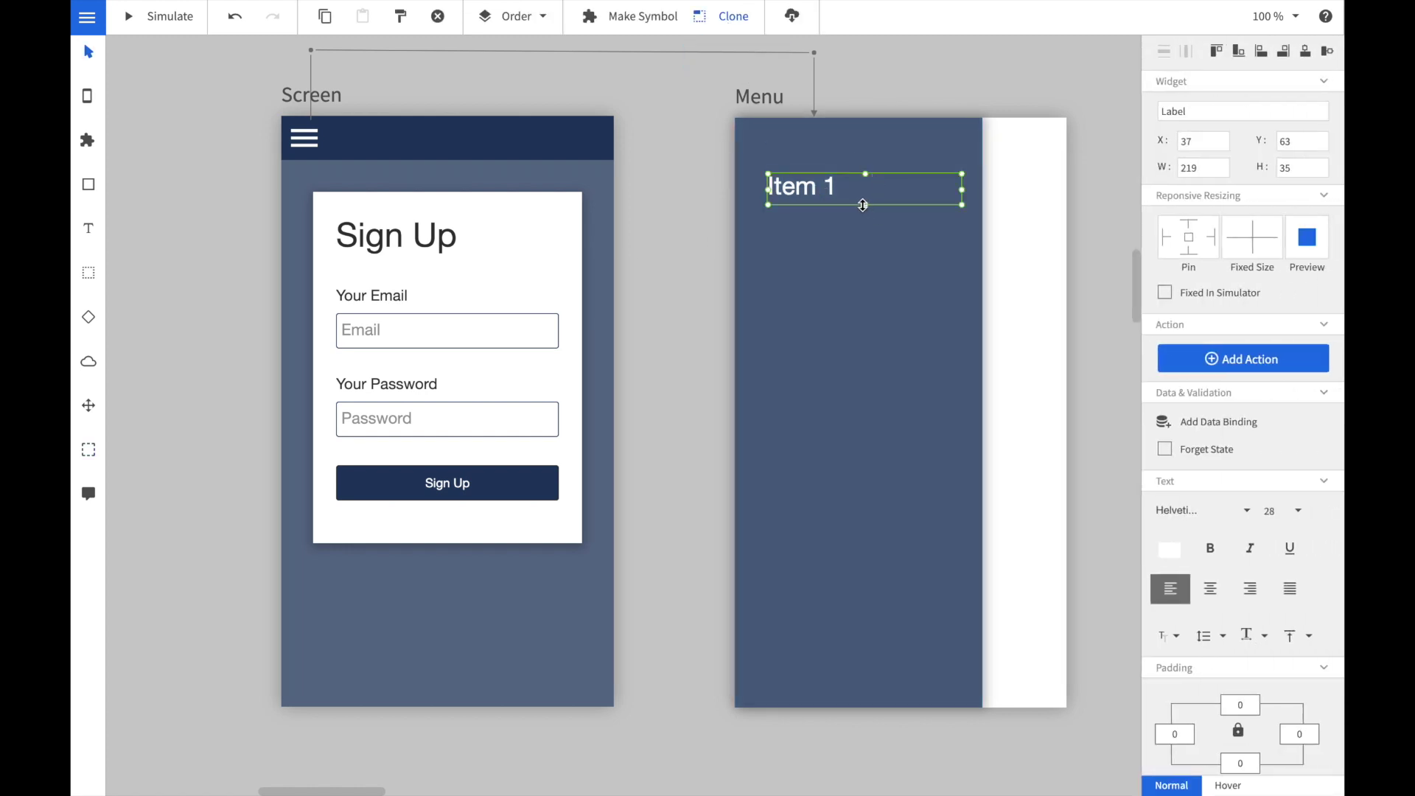
{"action": "left_click_drag", "start_coordinate": [863, 205], "coordinate": [868, 392]}
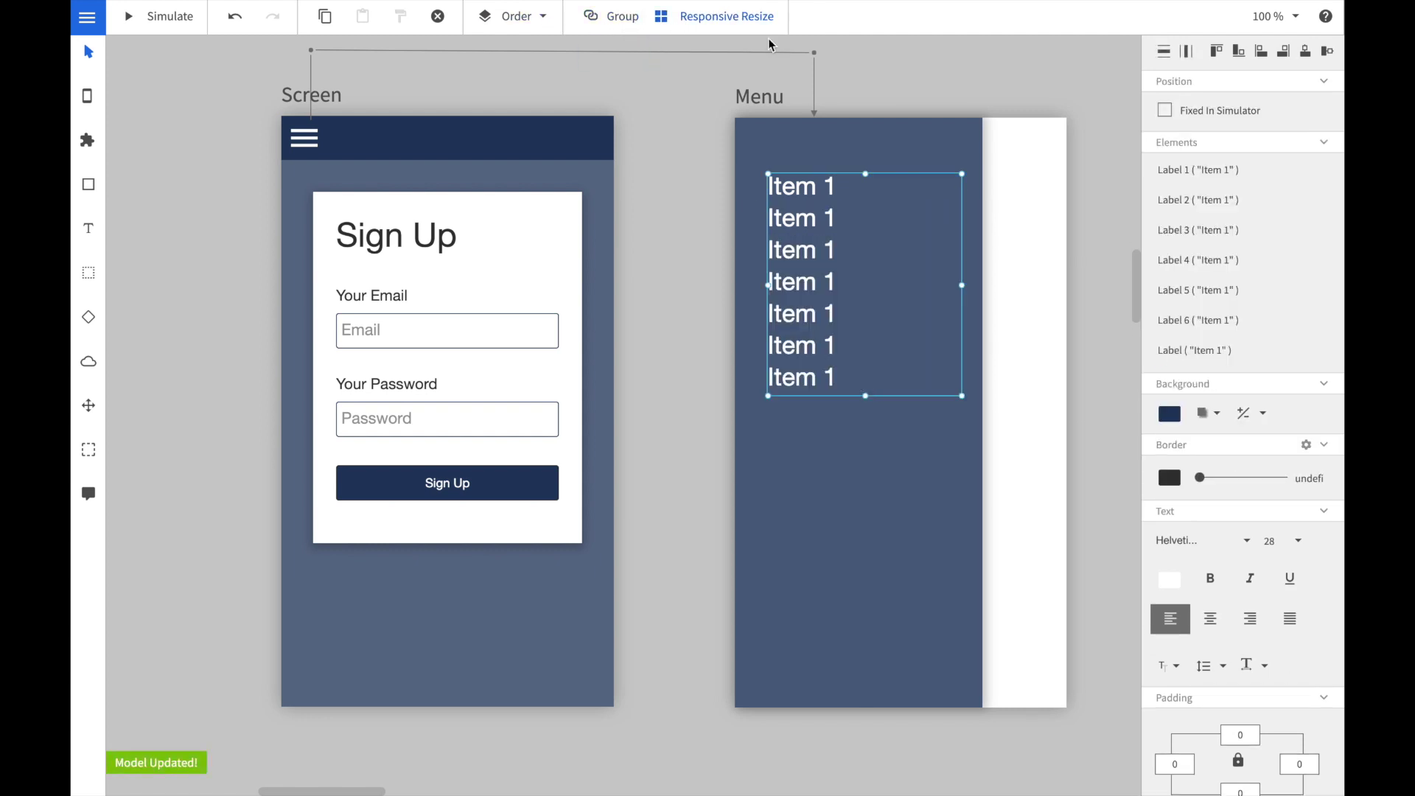
Distribute the seven Item 1 labels with even spacing down the Menu panel.
{"action": "left_click", "coordinate": [739, 21]}
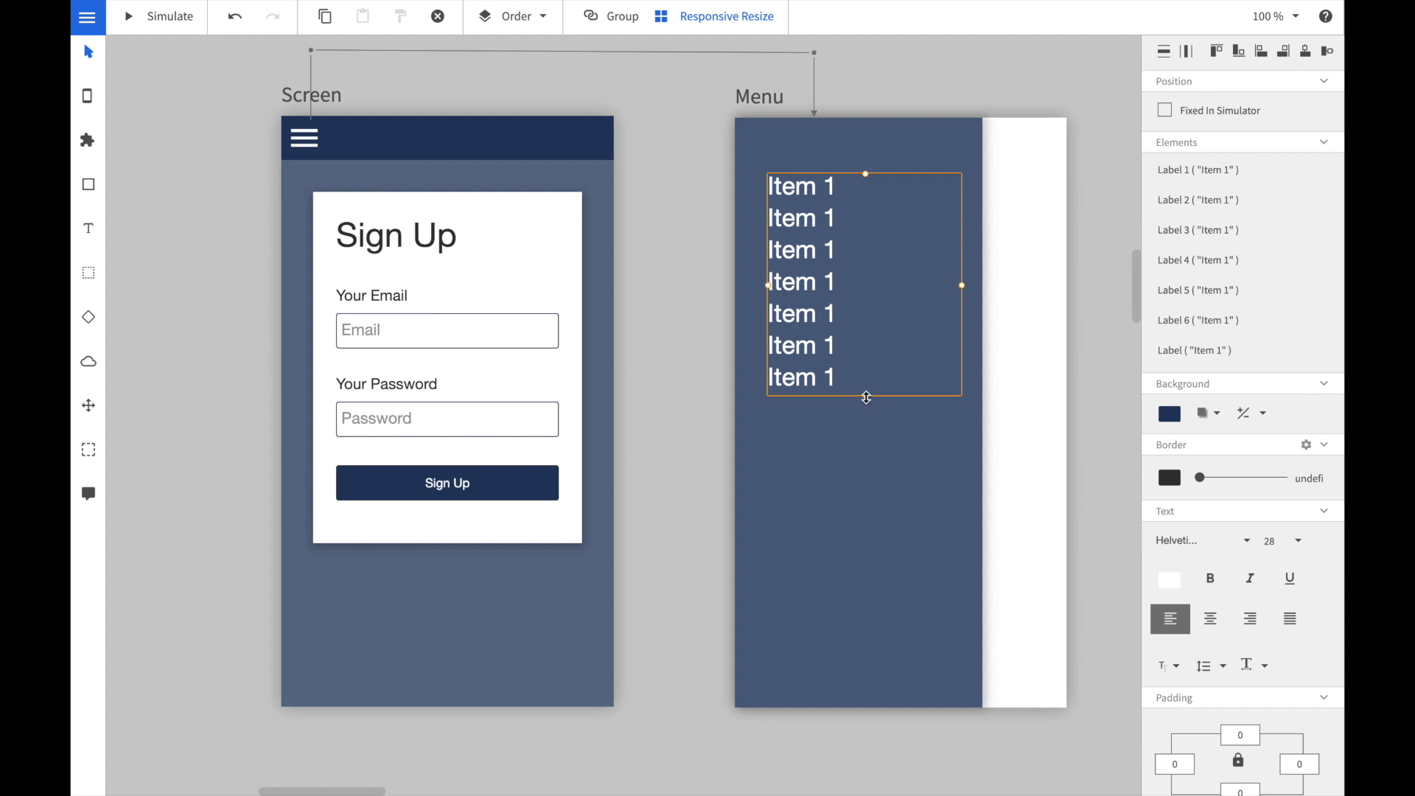
{"action": "left_click_drag", "start_coordinate": [866, 398], "coordinate": [869, 606]}
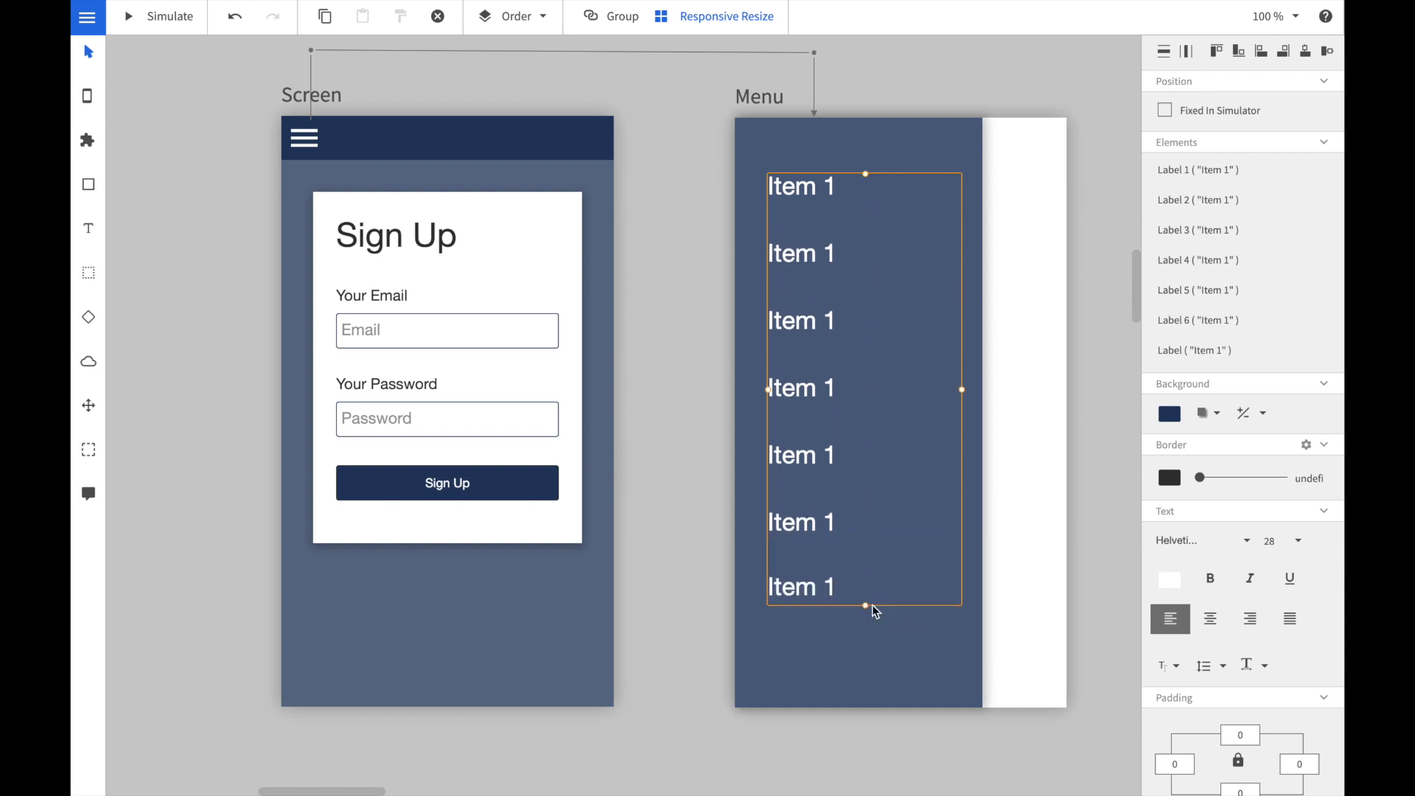
{"action": "left_click", "coordinate": [694, 462]}
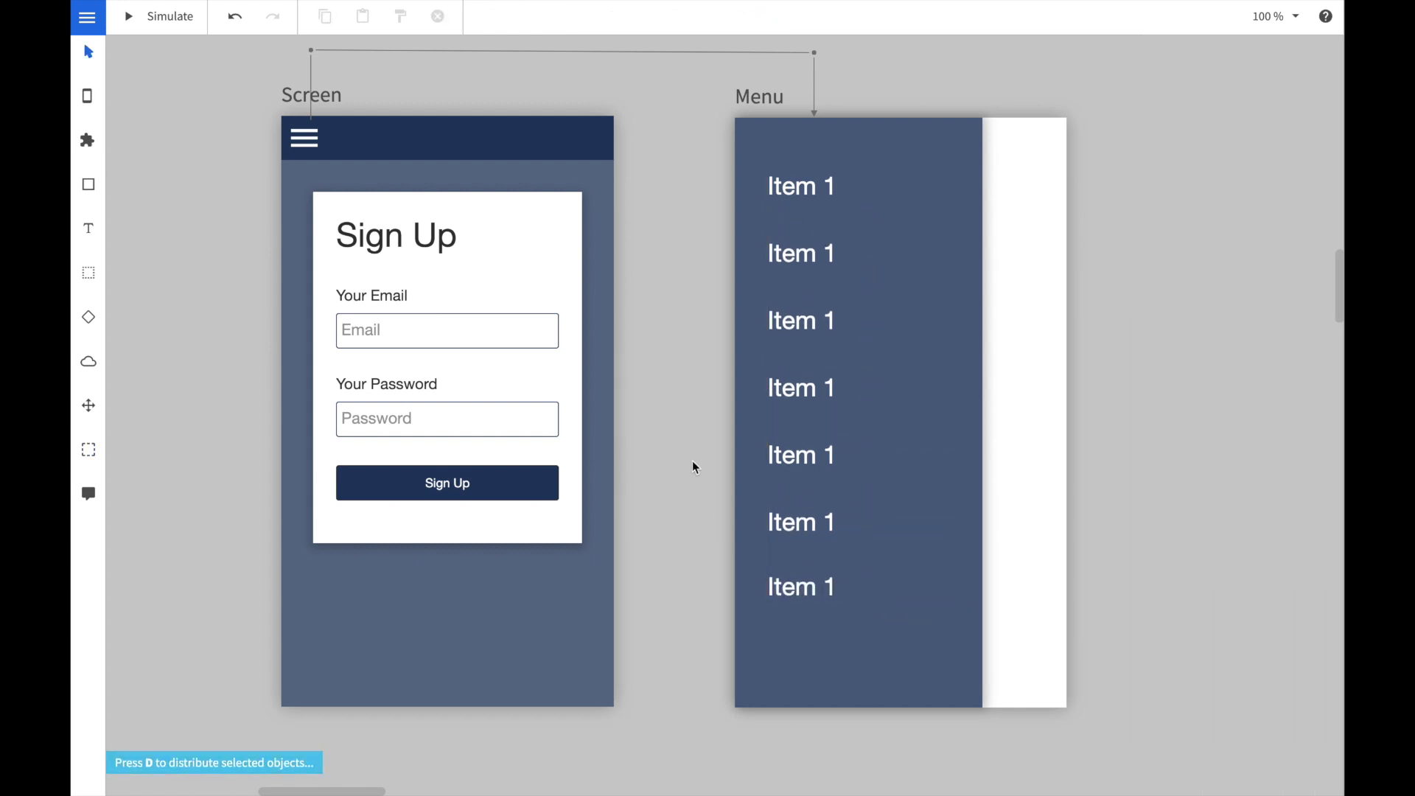
{"action": "left_click", "coordinate": [1025, 234]}
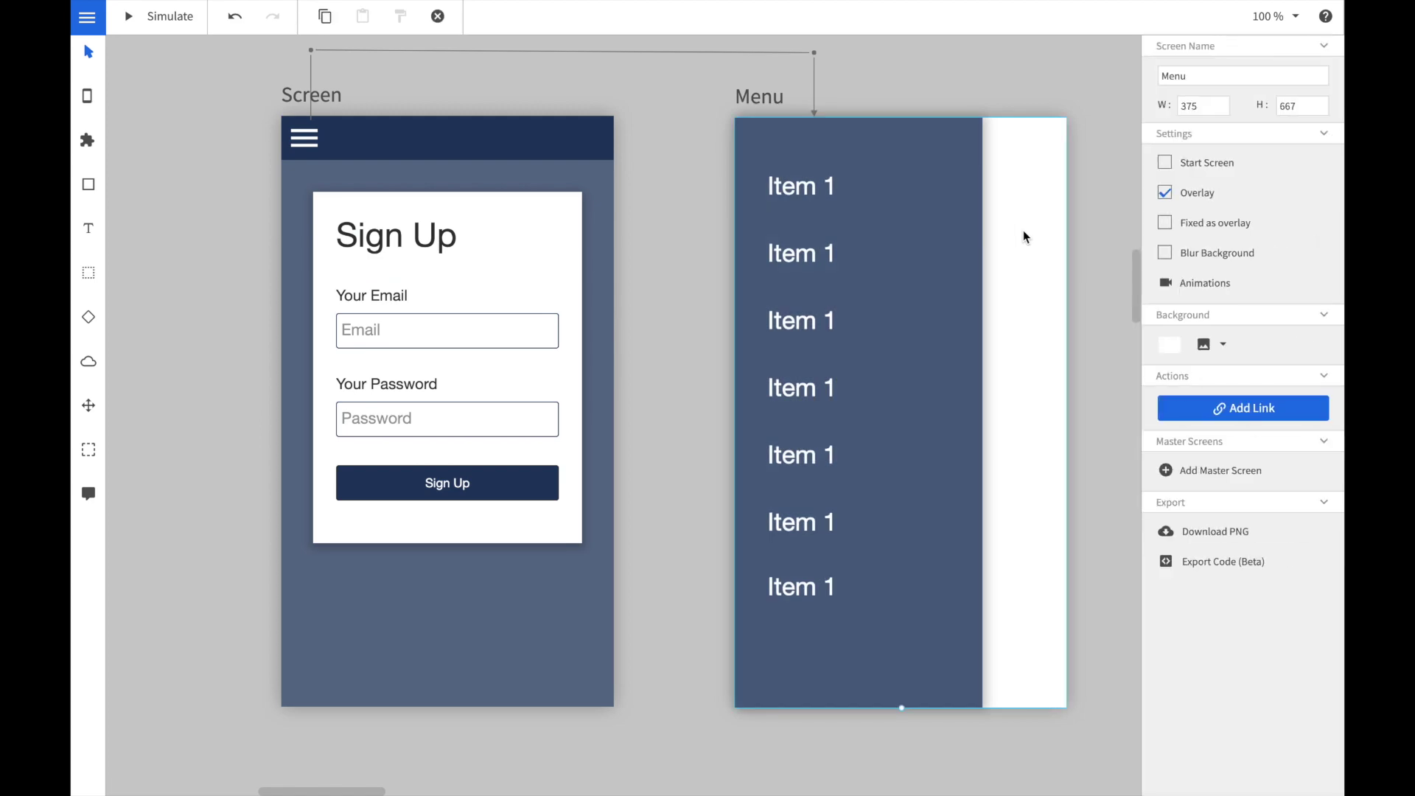
Give the first label, Label 1 and Label 2 Right Slide load animations, with Label 2 starting at 0.4 s.
{"action": "left_click", "coordinate": [1192, 282]}
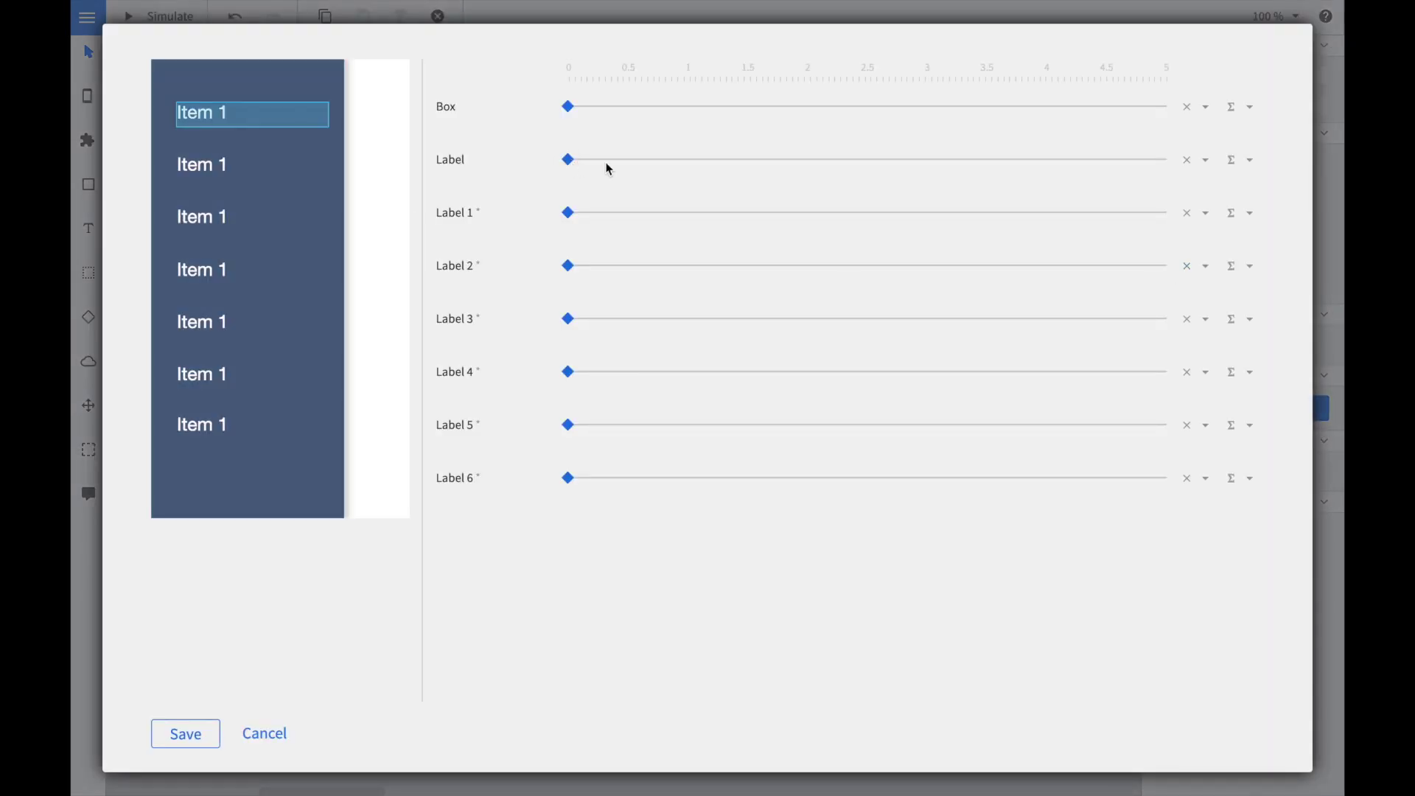
{"action": "left_click", "coordinate": [1205, 161]}
{"action": "left_click", "coordinate": [1066, 356]}
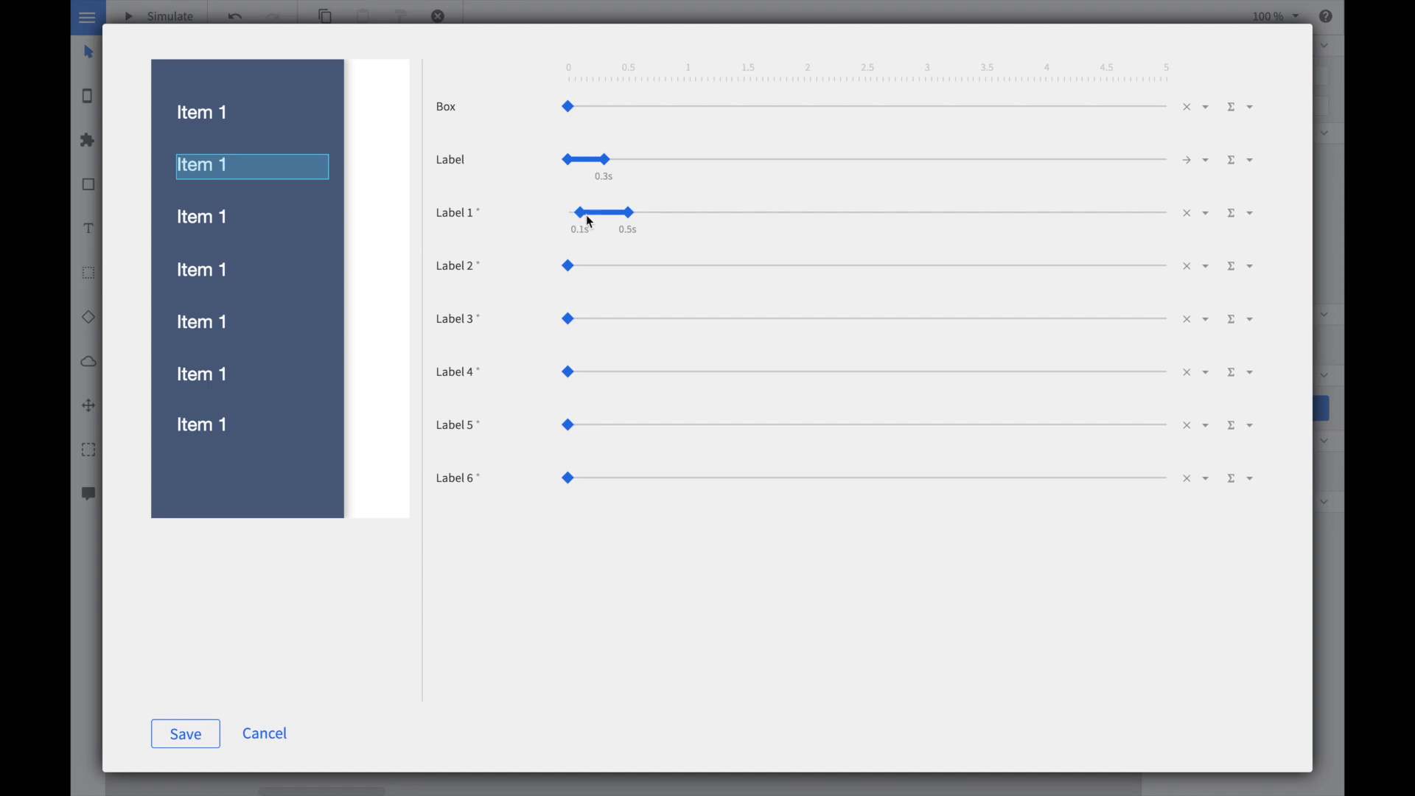
{"action": "left_click", "coordinate": [1195, 213]}
{"action": "left_click", "coordinate": [1068, 401]}
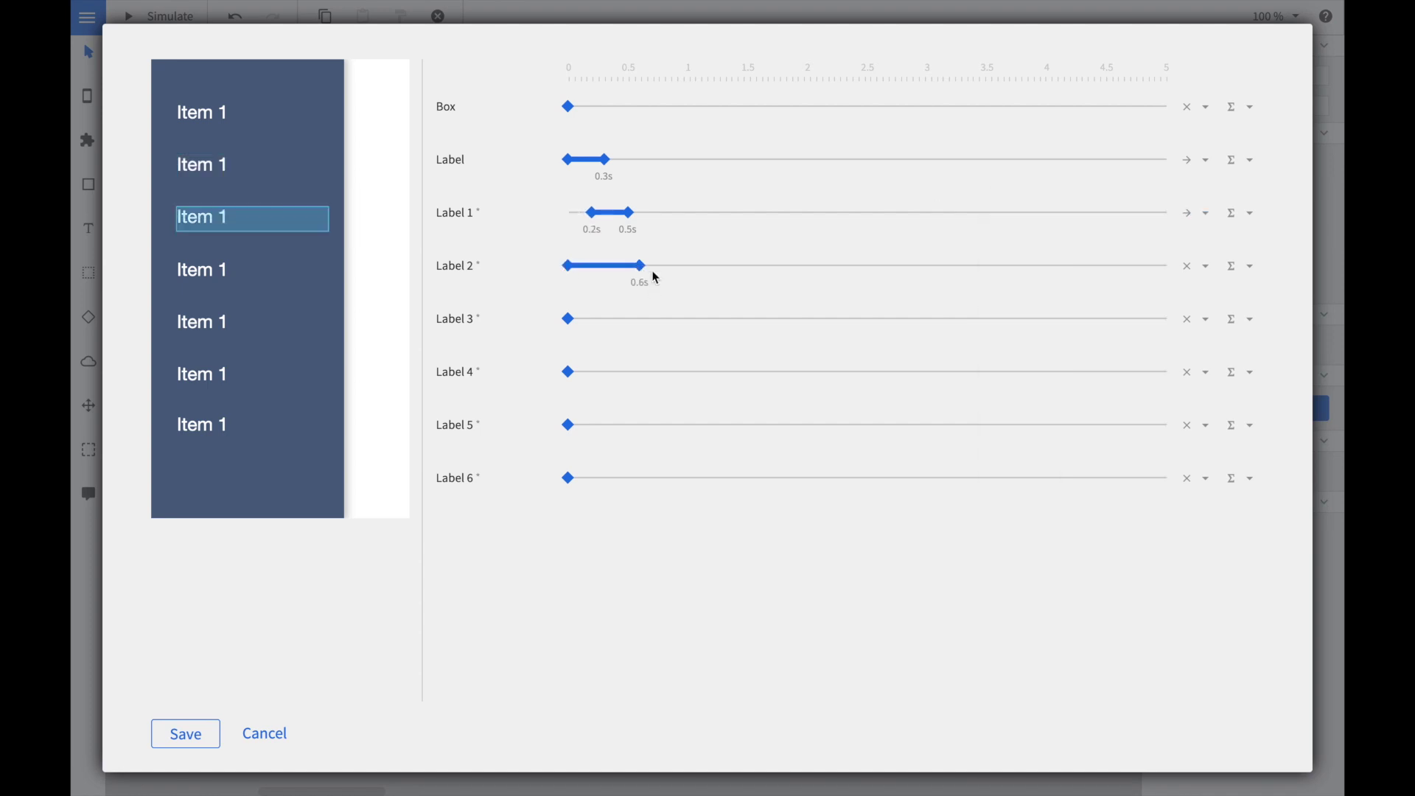
{"action": "left_click_drag", "start_coordinate": [568, 266], "coordinate": [616, 266]}
{"action": "left_click", "coordinate": [1204, 266]}
{"action": "left_click", "coordinate": [1046, 447]}
Give Labels 3 and 4 Right Slide animations ending at 0.8 s, with Label 4 starting at 0.5 s.
{"action": "left_click_drag", "start_coordinate": [567, 319], "coordinate": [627, 322]}
{"action": "left_click", "coordinate": [1205, 319]}
{"action": "left_click", "coordinate": [1061, 290]}
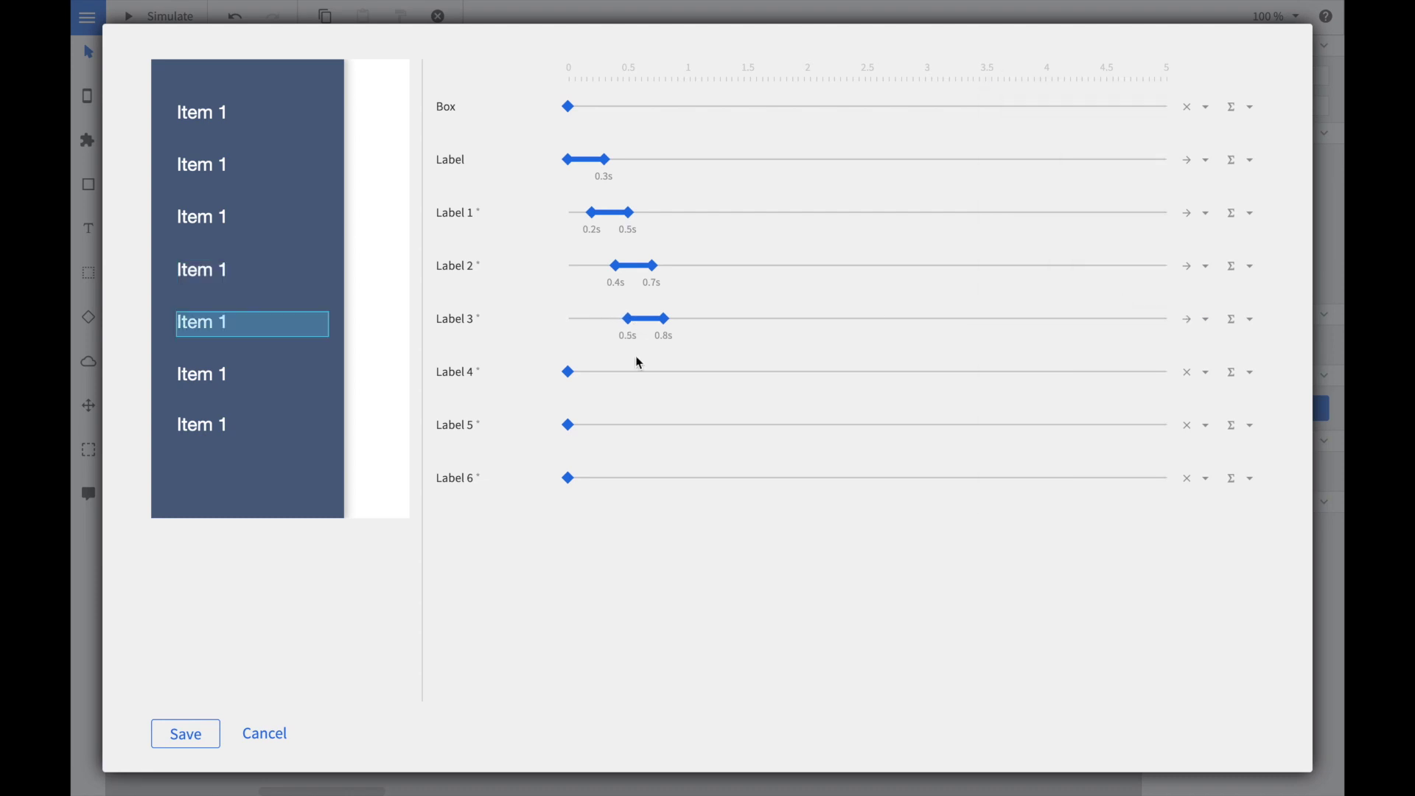
{"action": "left_click_drag", "start_coordinate": [680, 379], "coordinate": [668, 376]}
{"action": "left_click_drag", "start_coordinate": [568, 372], "coordinate": [627, 373]}
{"action": "left_click", "coordinate": [1206, 372]}
{"action": "left_click", "coordinate": [1061, 332]}
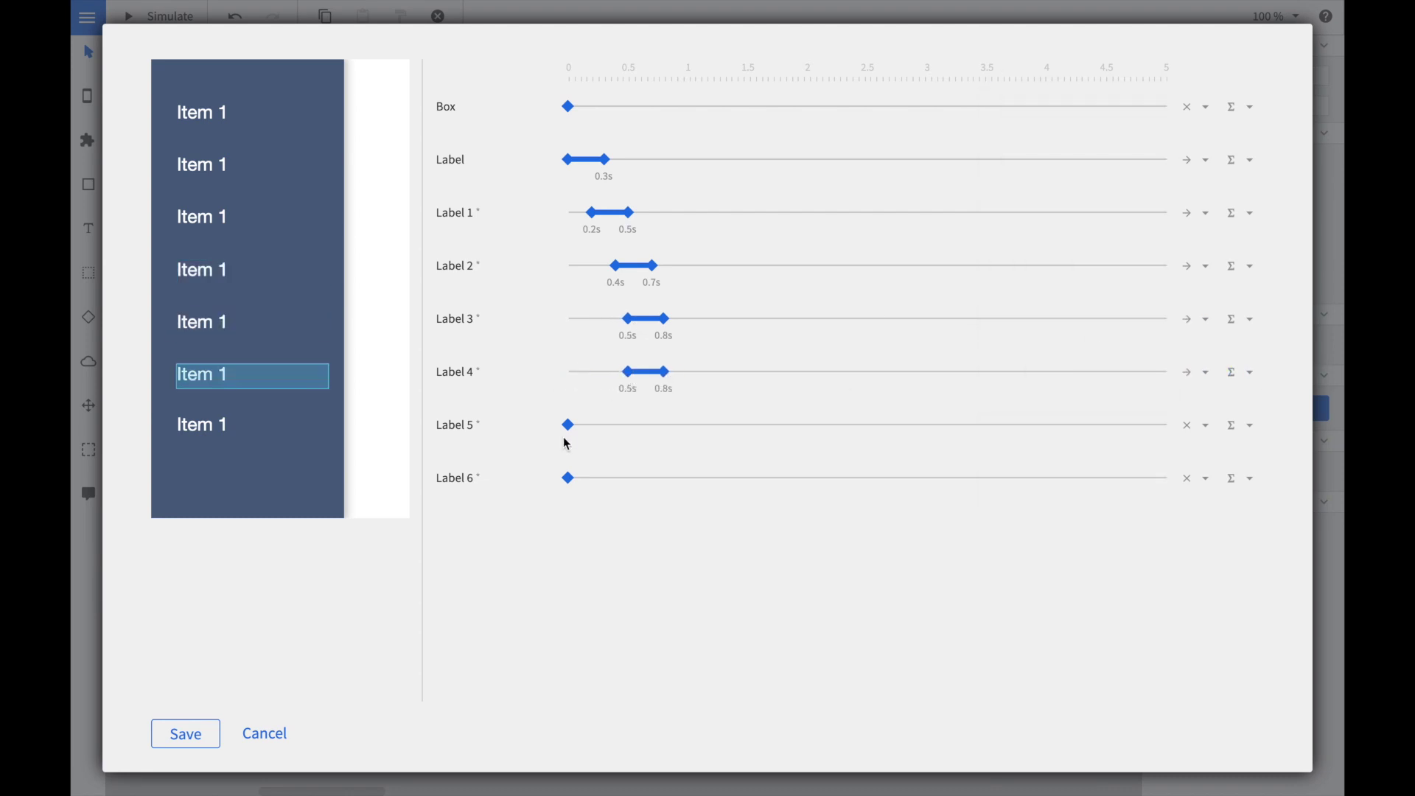
Give Labels 5 and 6 Right Slide animations ending at 0.8 s and save the menu animations.
{"action": "left_click_drag", "start_coordinate": [568, 425], "coordinate": [632, 433]}
{"action": "left_click", "coordinate": [1206, 426]}
{"action": "left_click", "coordinate": [1093, 396]}
{"action": "left_click_drag", "start_coordinate": [567, 479], "coordinate": [638, 487]}
{"action": "left_click", "coordinate": [1206, 479]}
{"action": "left_click", "coordinate": [1062, 441]}
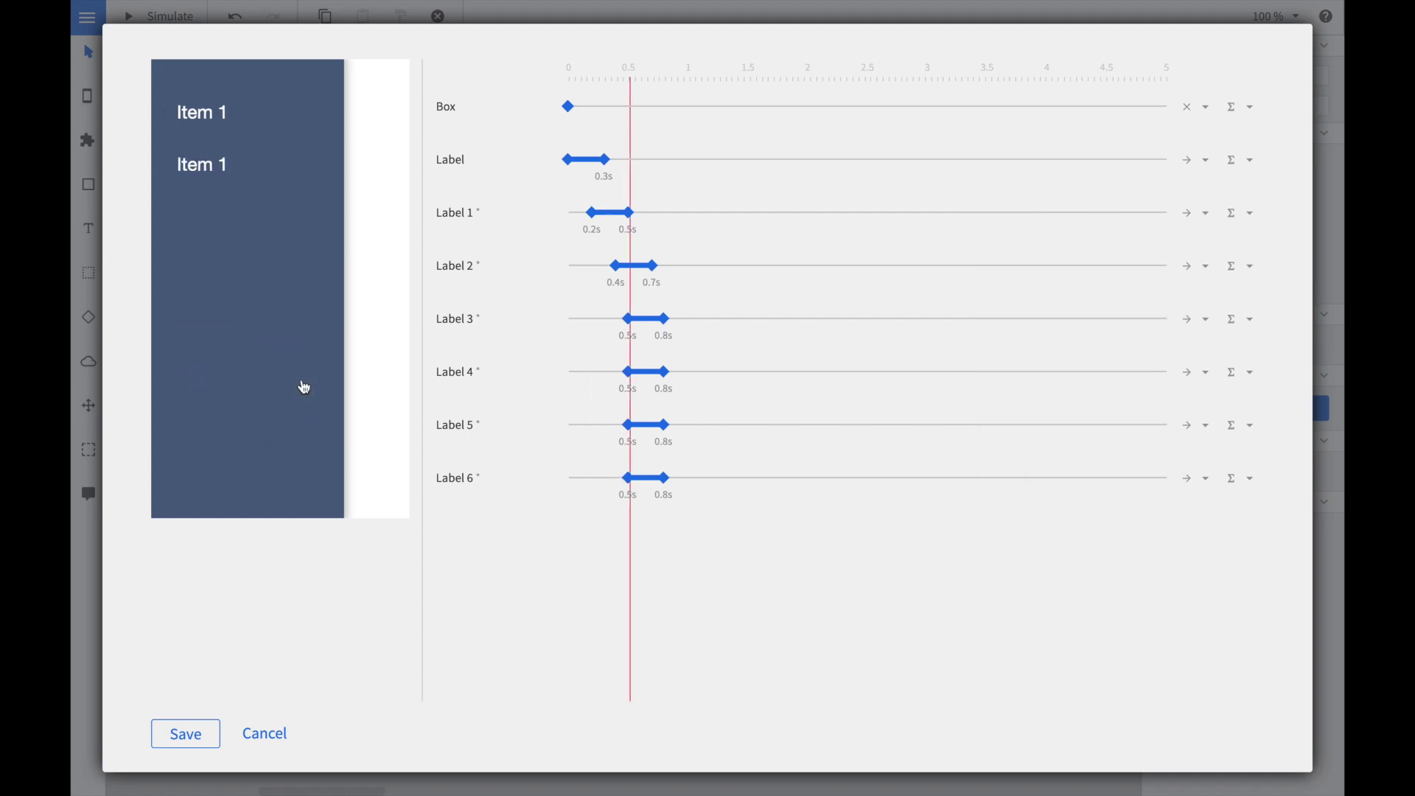
{"action": "left_click", "coordinate": [206, 743]}
{"action": "left_click", "coordinate": [457, 169]}
Preview the prototype, opening and closing the slide-out menu from the hamburger icon.
{"action": "left_click", "coordinate": [179, 20]}
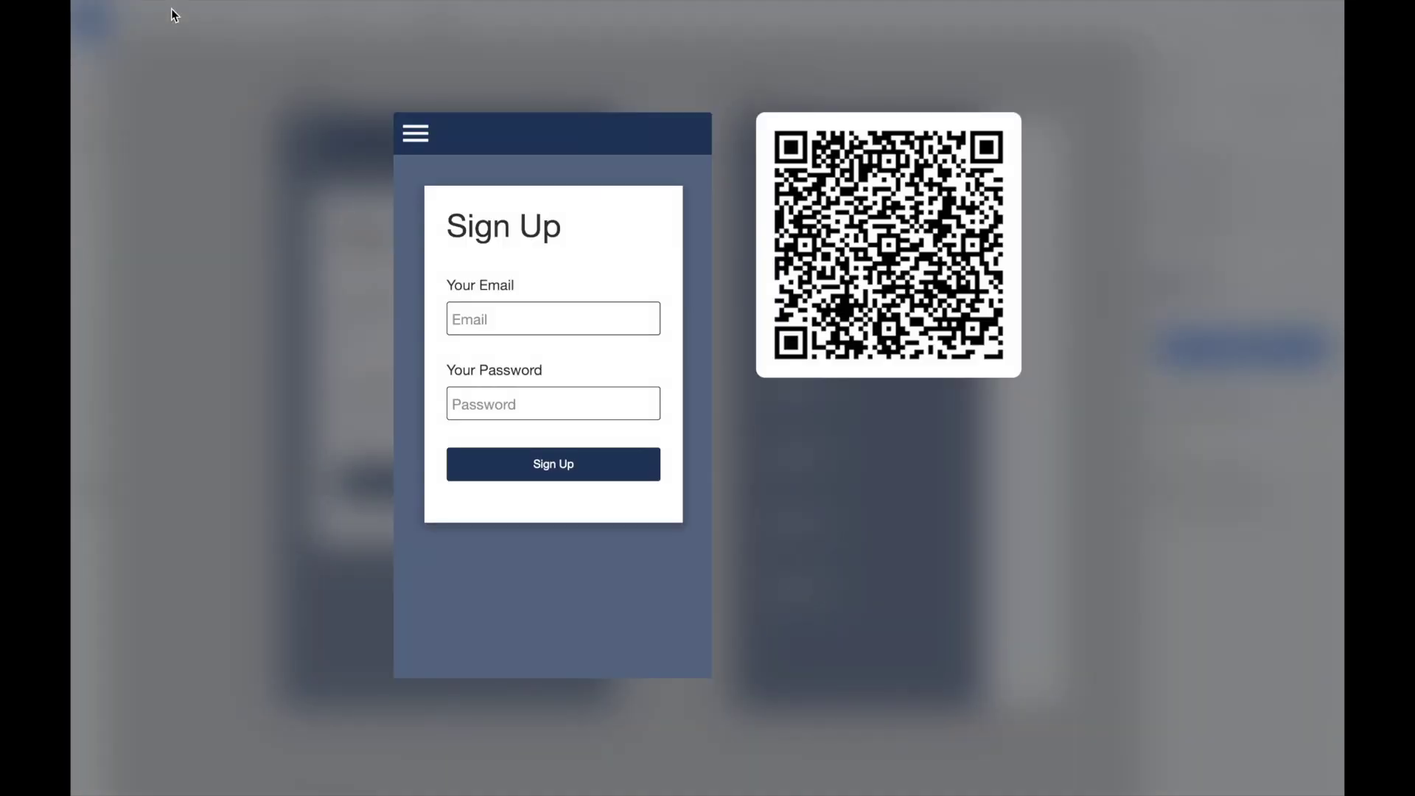
{"action": "left_click", "coordinate": [416, 136]}
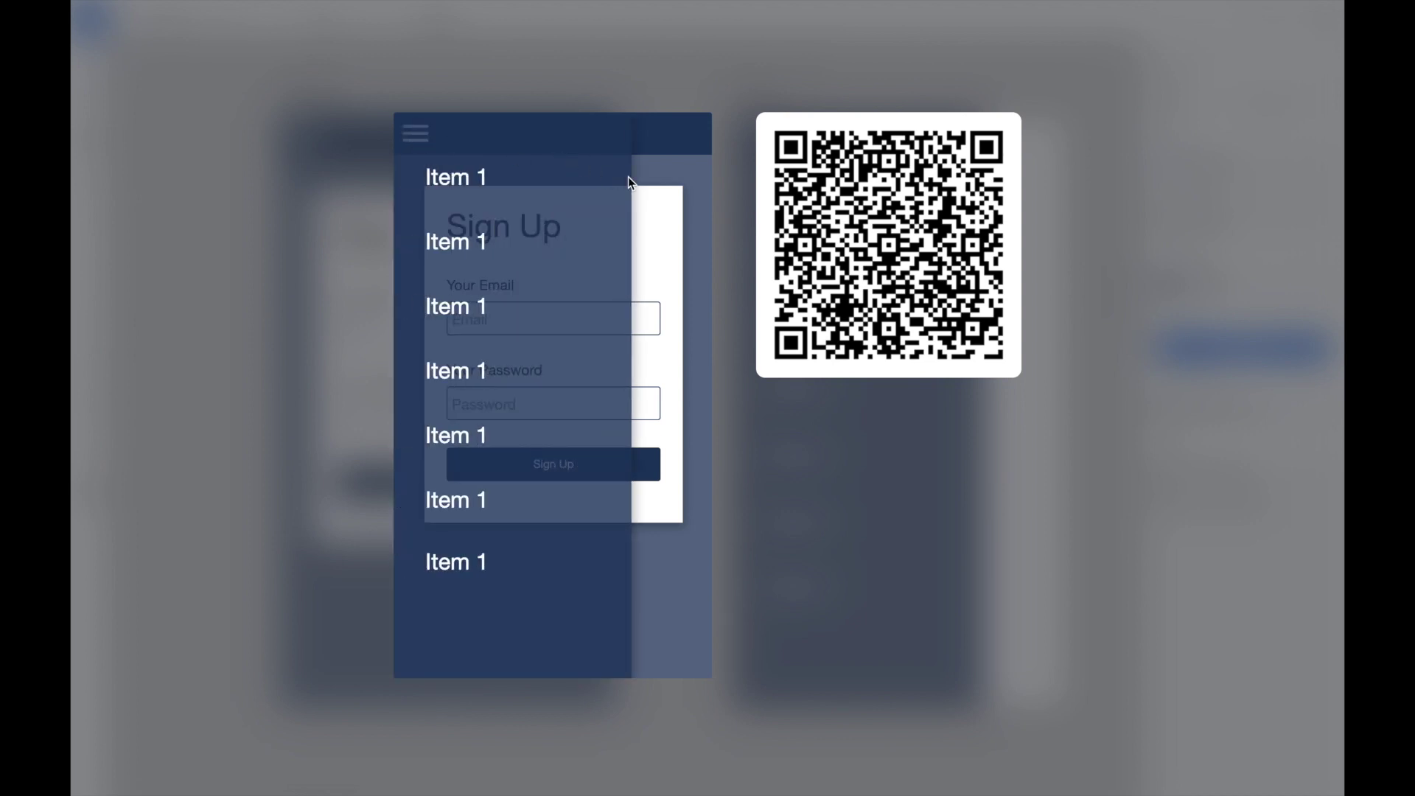
{"action": "left_click", "coordinate": [674, 184]}
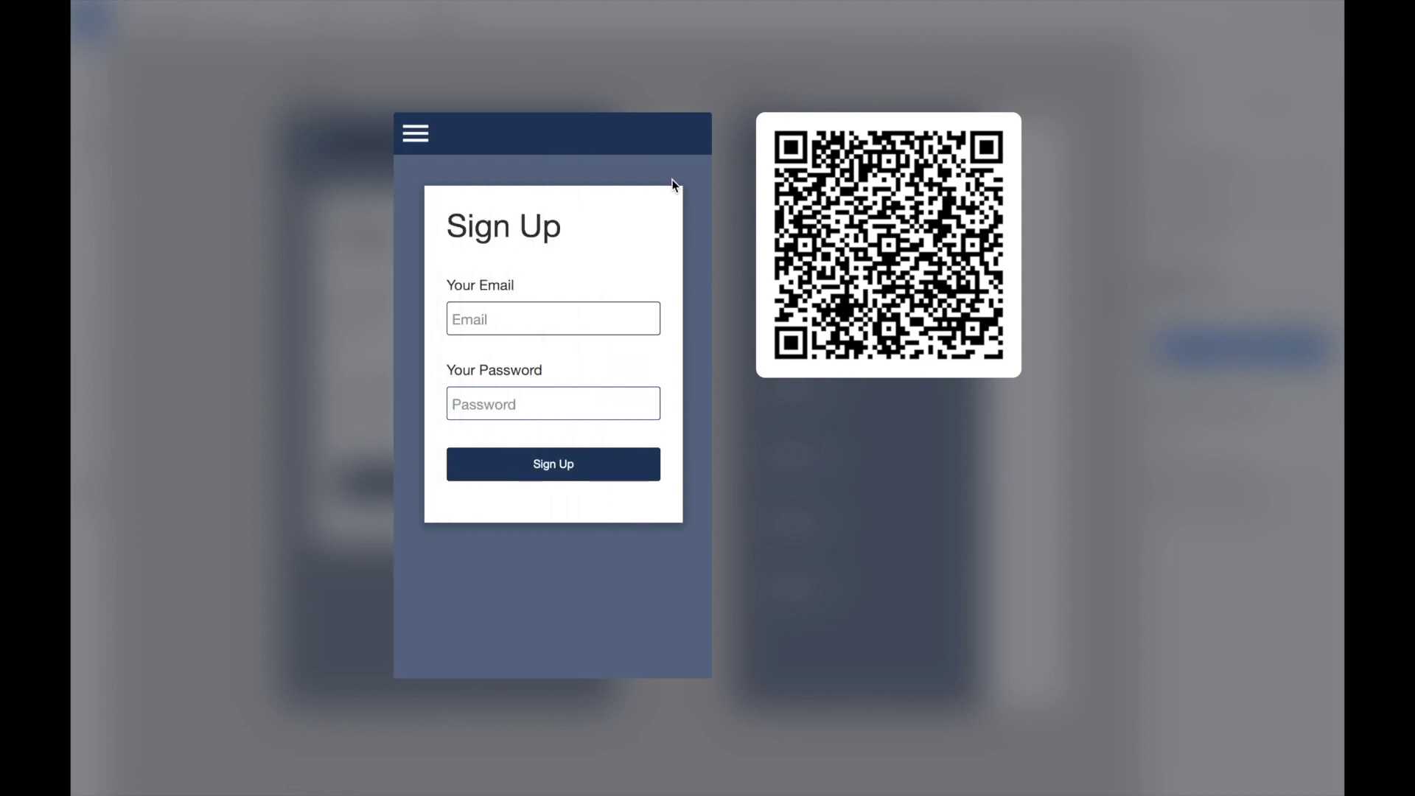
{"action": "left_click", "coordinate": [231, 208]}
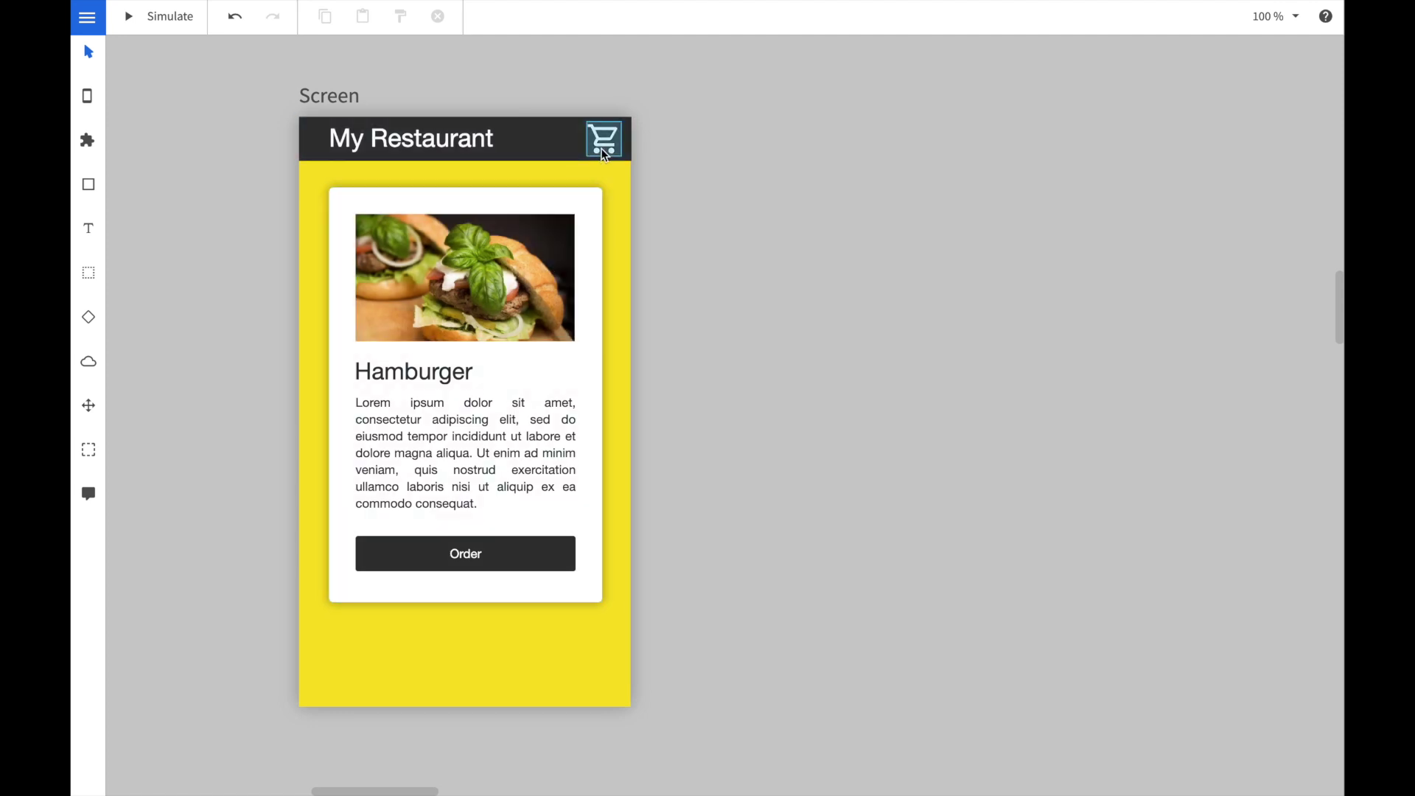
Copy the My Restaurant screen and paste it as Screen 1 beside the original.
{"action": "left_click", "coordinate": [353, 299]}
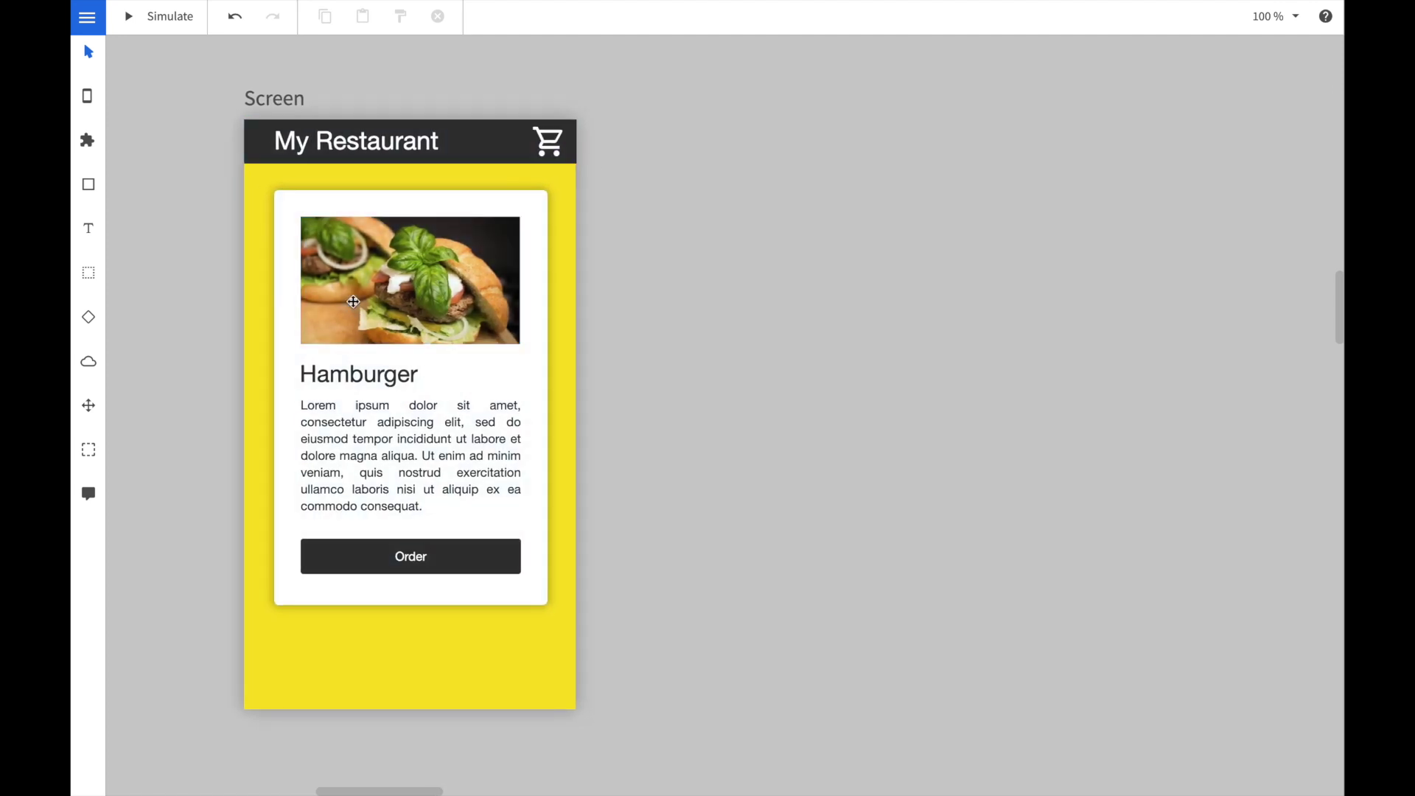
{"action": "left_click", "coordinate": [763, 341]}
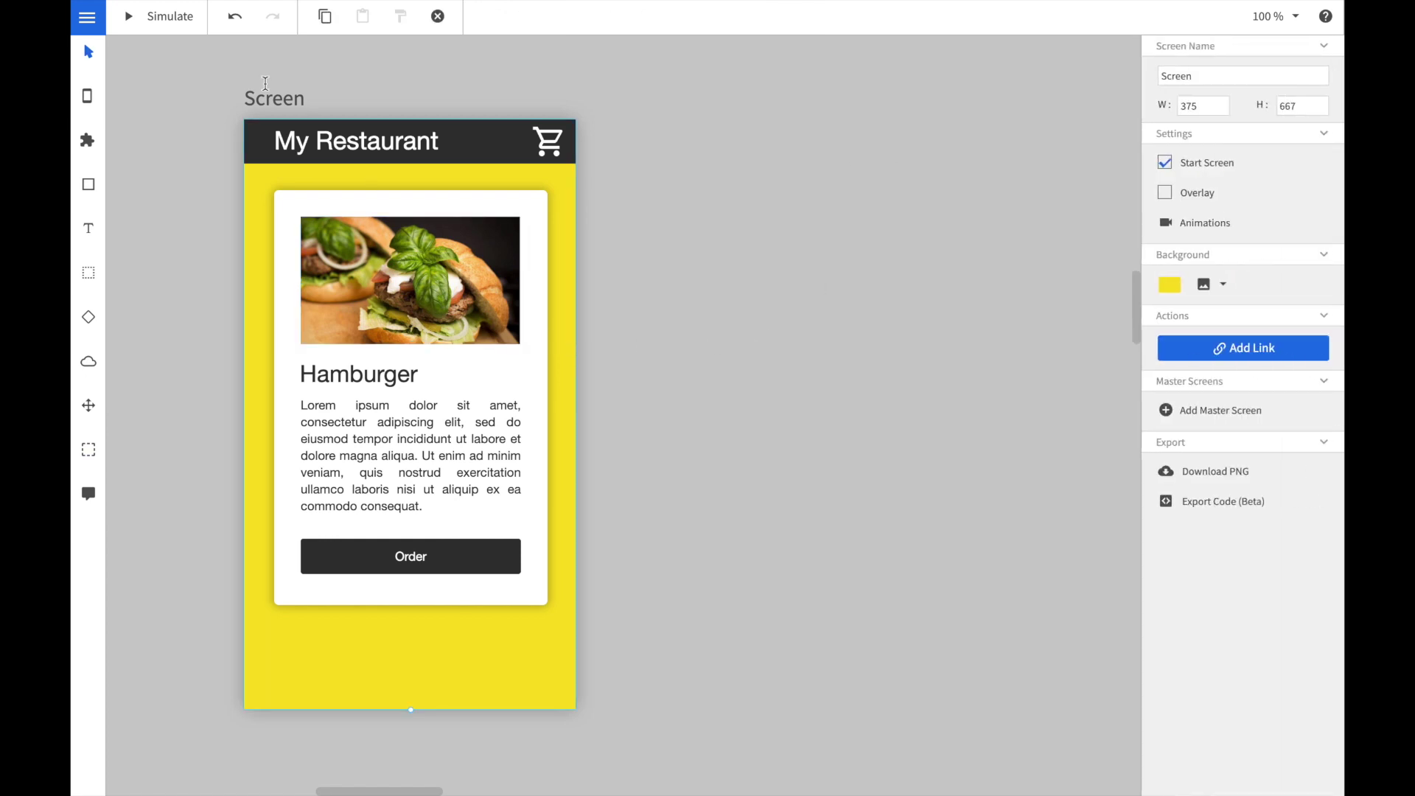
{"action": "key", "text": "ctrl+c"}
{"action": "key", "text": "ctrl+v"}
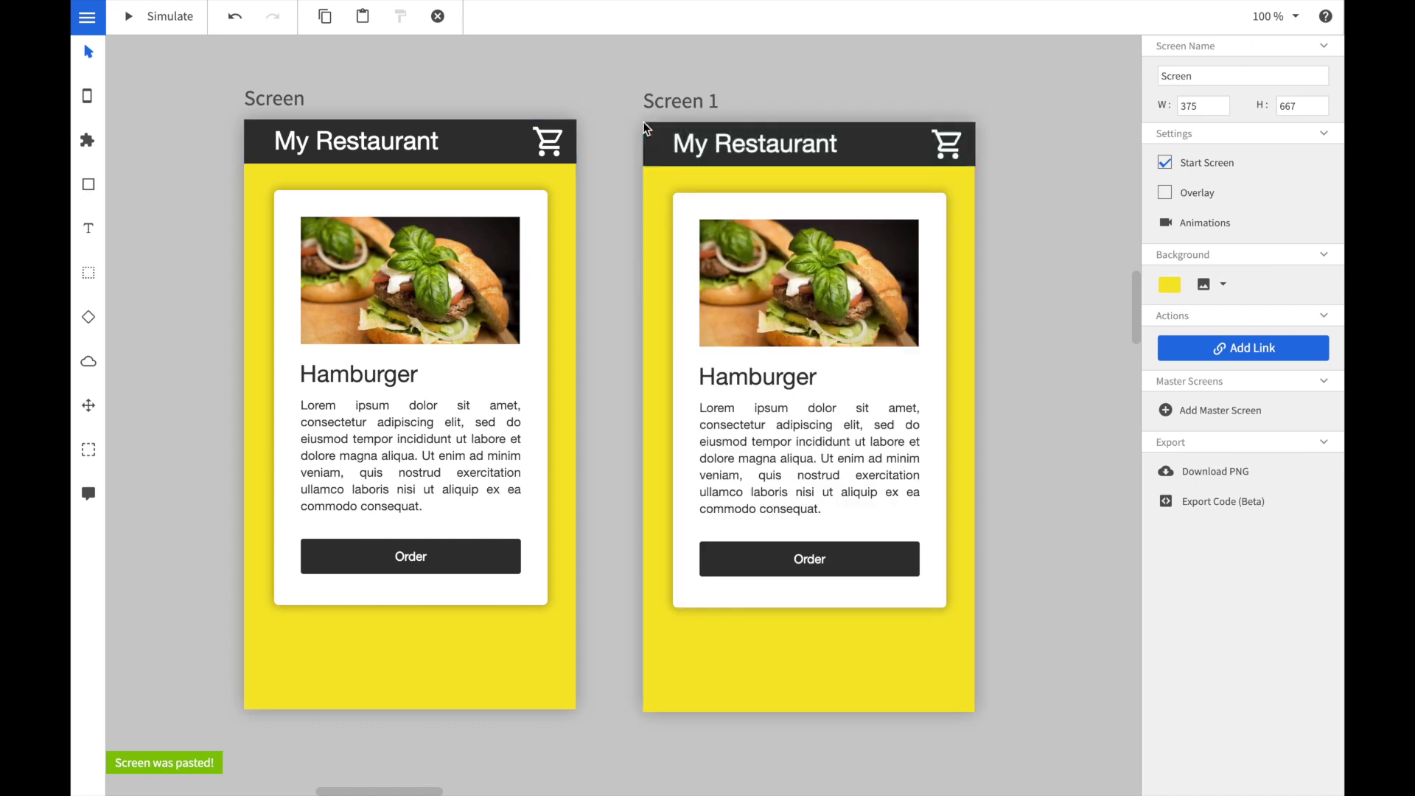
Shrink Screen 1's burger photo to a 50×35 thumbnail over the cart icon and fade it to 30% opacity.
{"action": "left_click", "coordinate": [732, 264]}
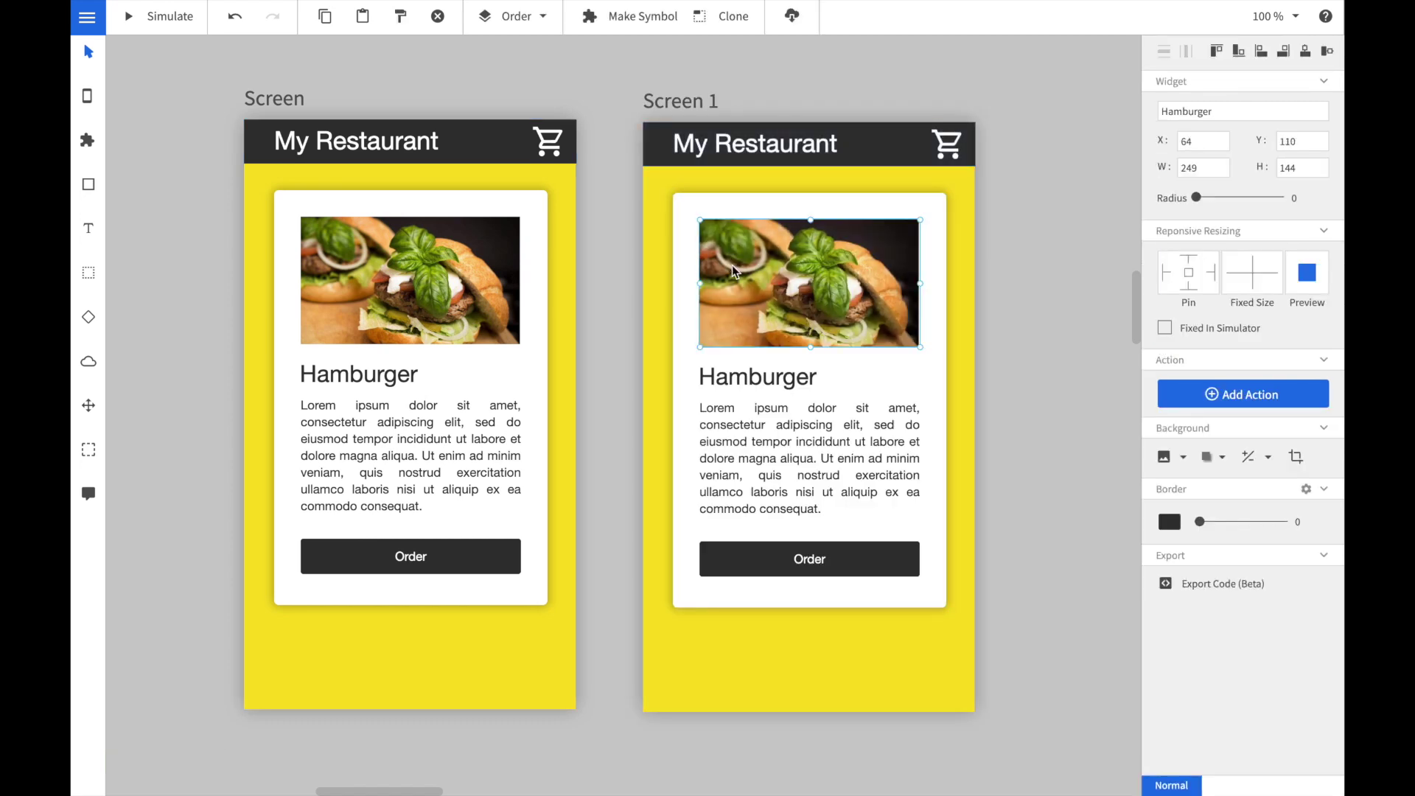
{"action": "left_click_drag", "start_coordinate": [740, 322], "coordinate": [948, 146]}
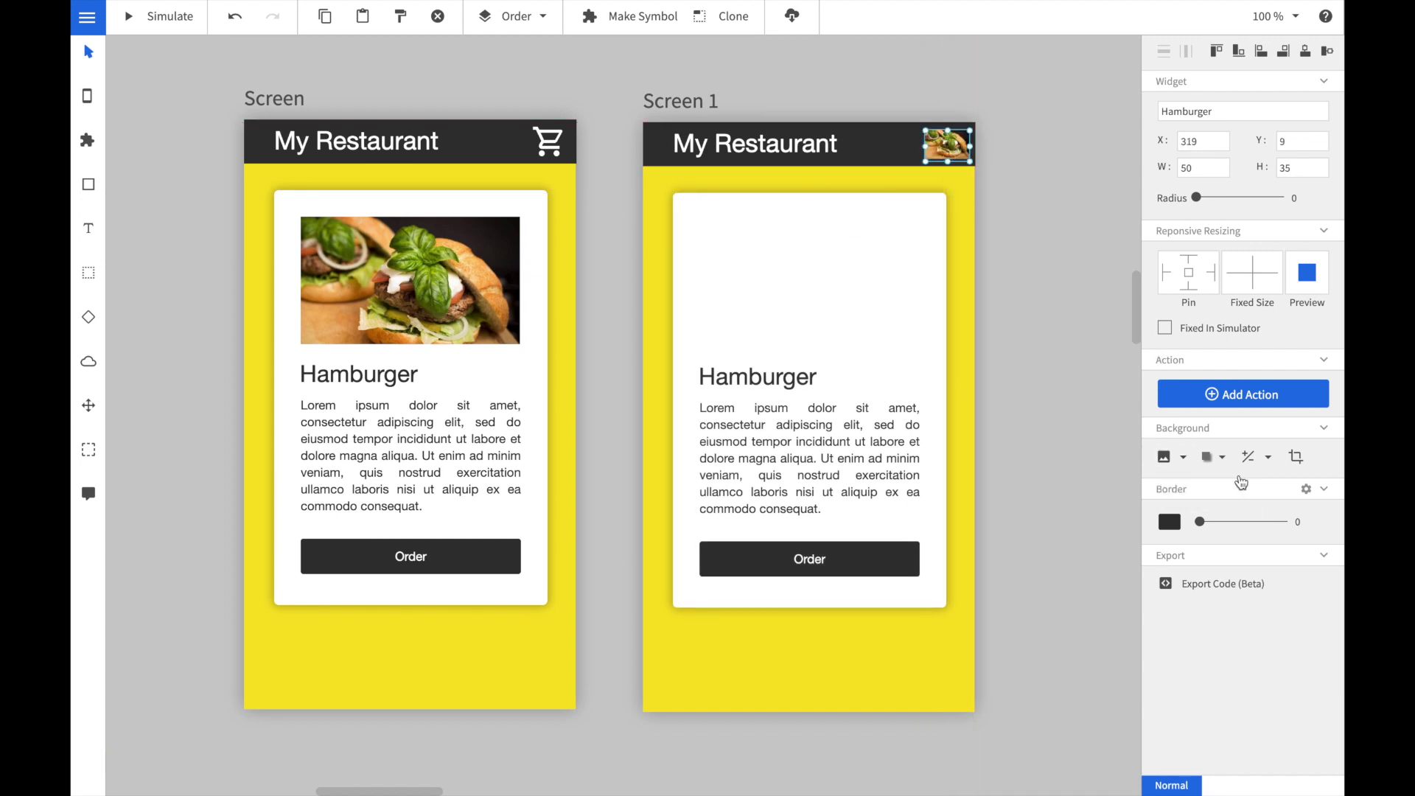
{"action": "left_click", "coordinate": [1215, 457]}
{"action": "left_click", "coordinate": [1261, 457]}
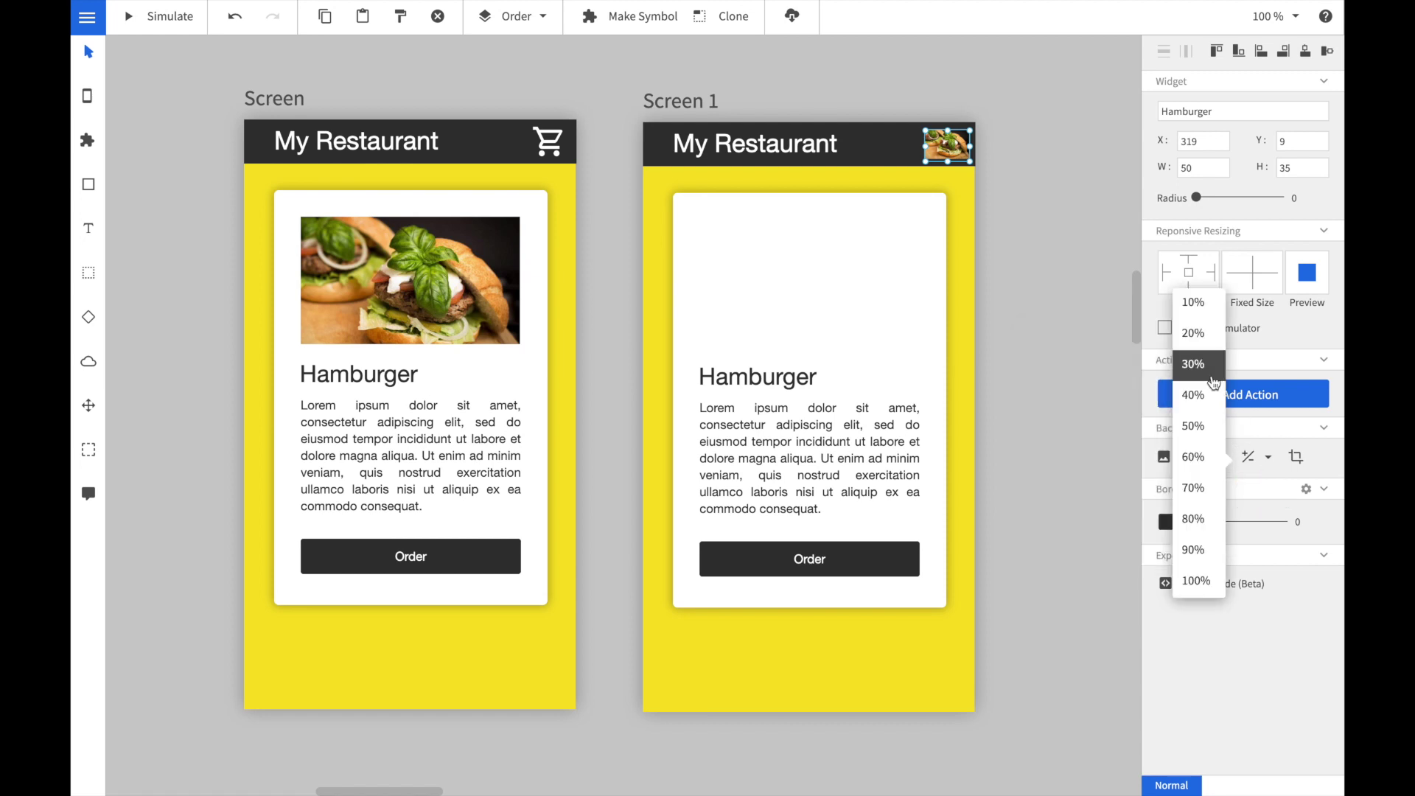
{"action": "left_click", "coordinate": [1203, 338]}
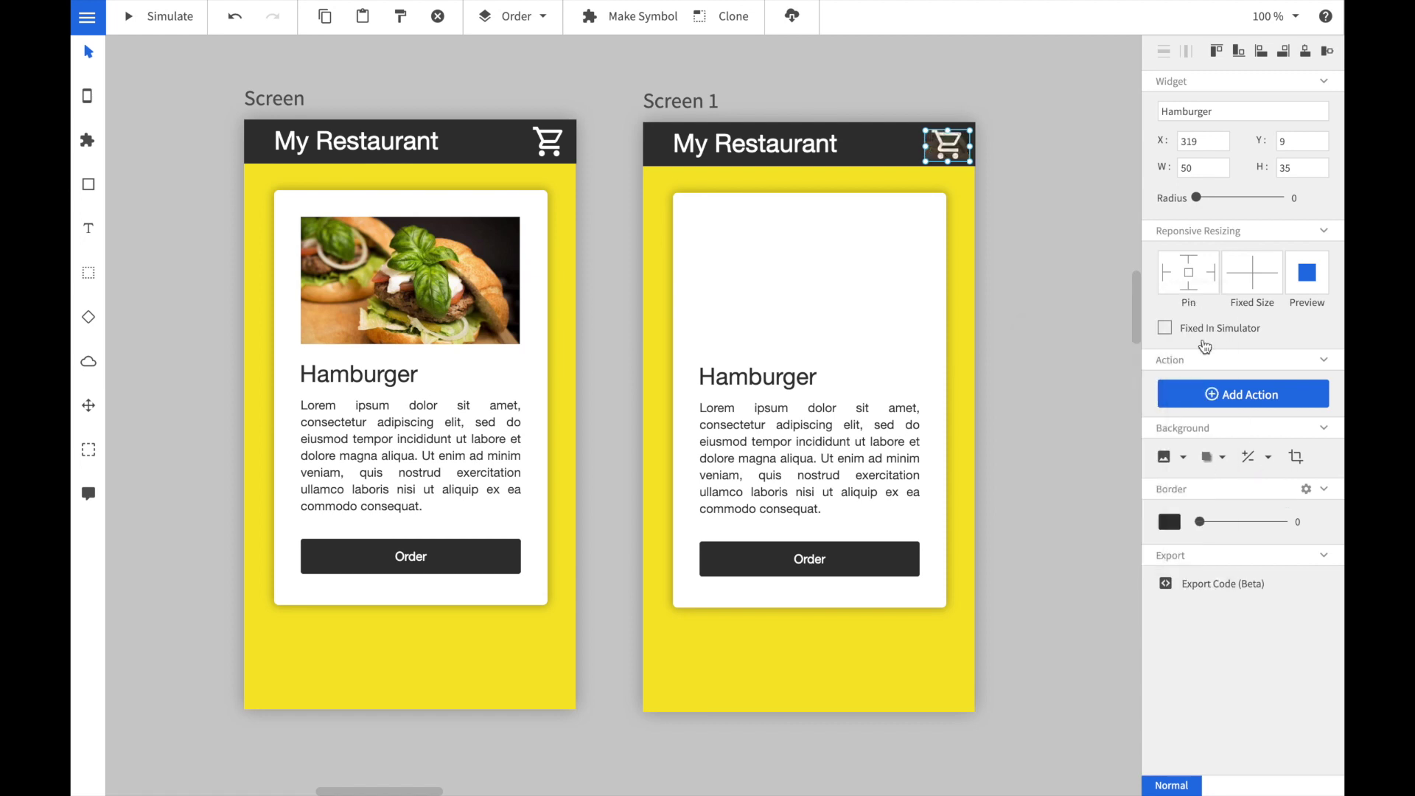
{"action": "left_click", "coordinate": [980, 301]}
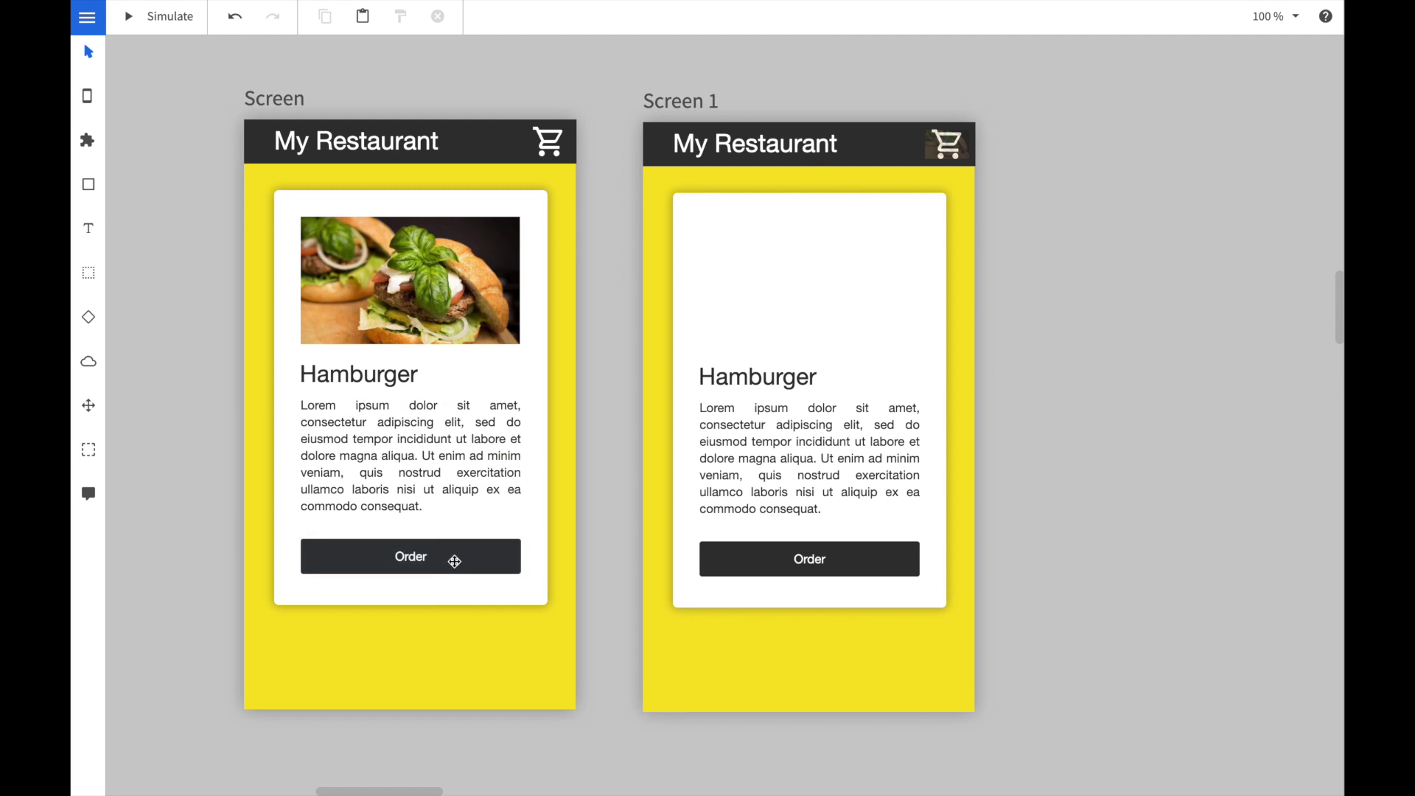
Add a link action from the Order button to Screen 1 with a Transform transition.
{"action": "left_click", "coordinate": [455, 560]}
{"action": "left_click", "coordinate": [1244, 394]}
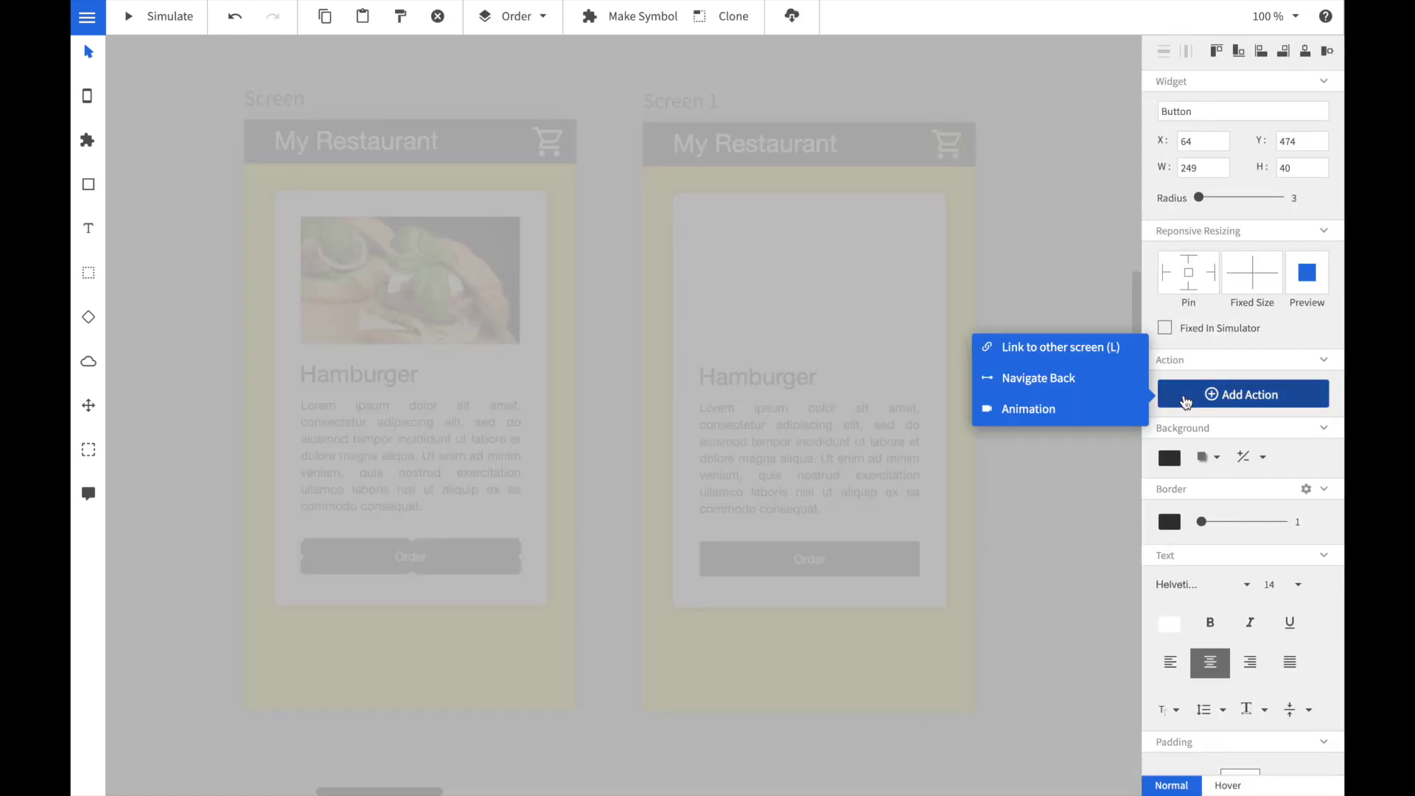
{"action": "left_click", "coordinate": [1078, 421]}
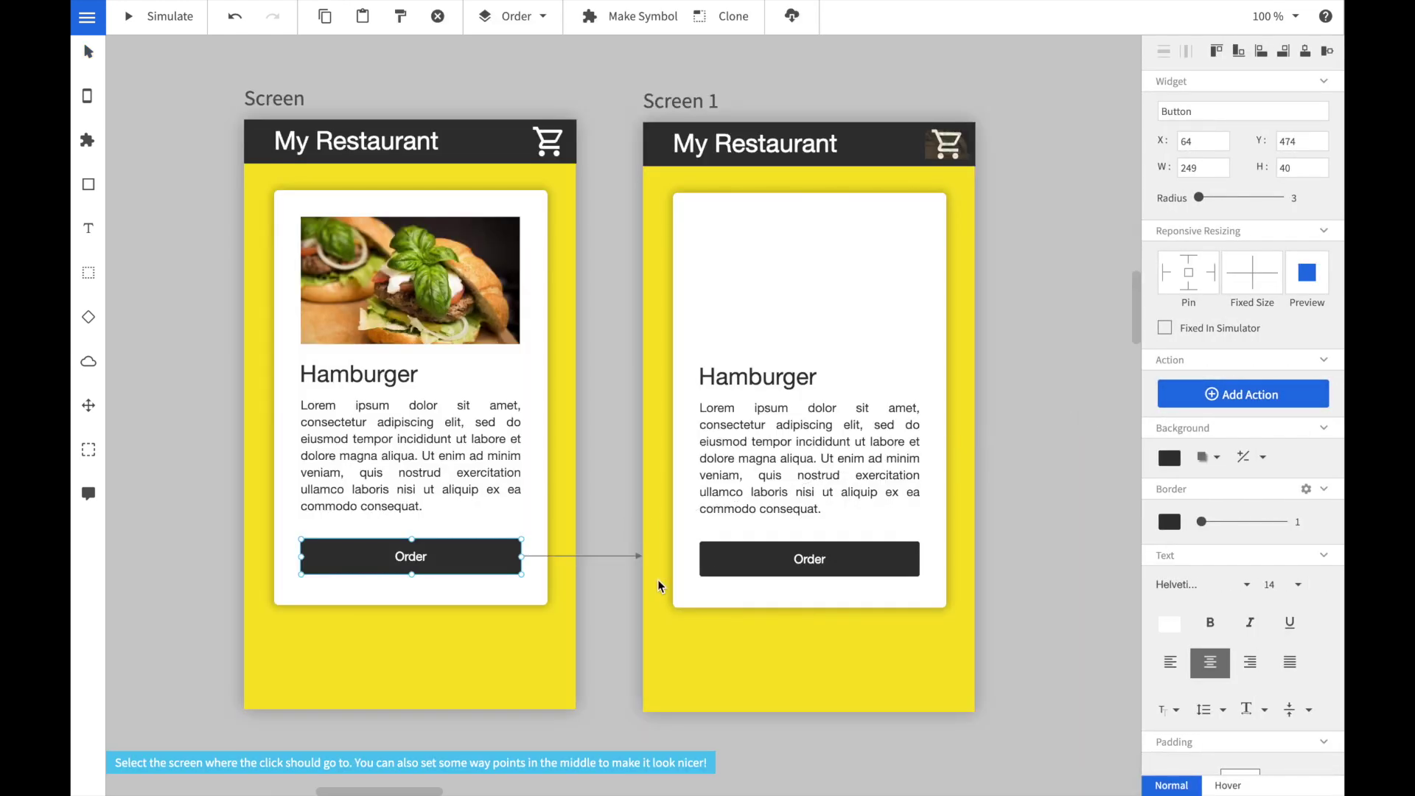
{"action": "left_click", "coordinate": [657, 580]}
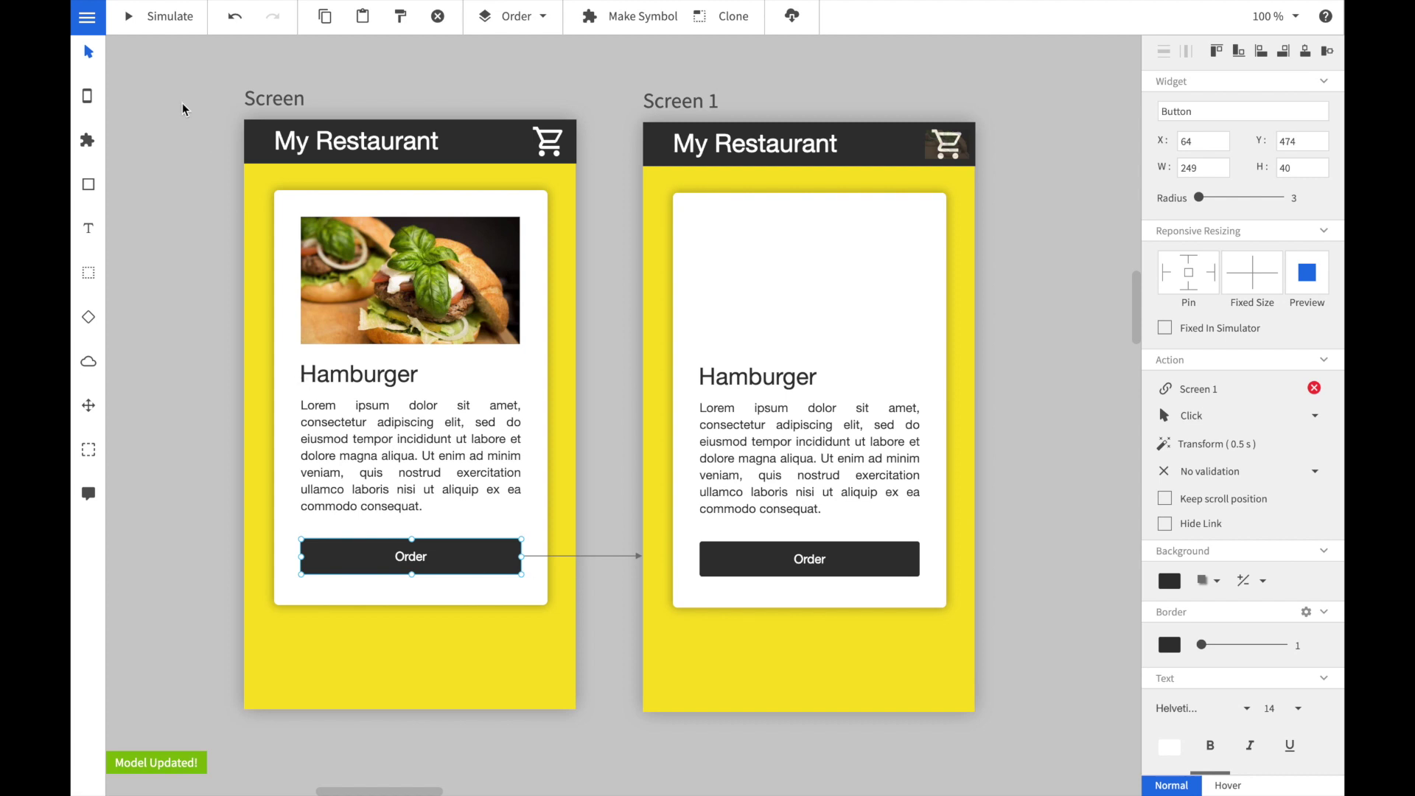
Preview the prototype and press Order to test the burger animation.
{"action": "left_click", "coordinate": [158, 18]}
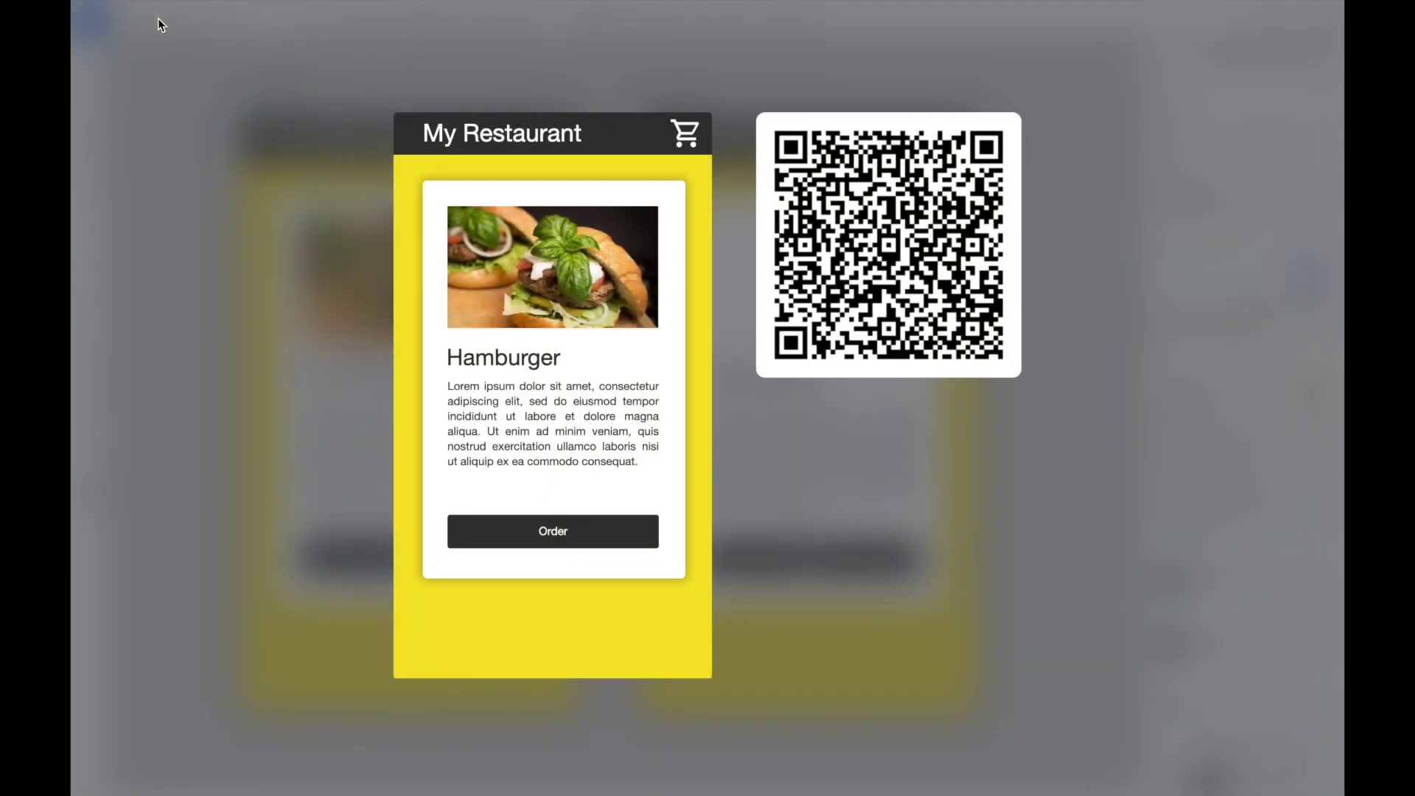
{"action": "left_click", "coordinate": [562, 534]}
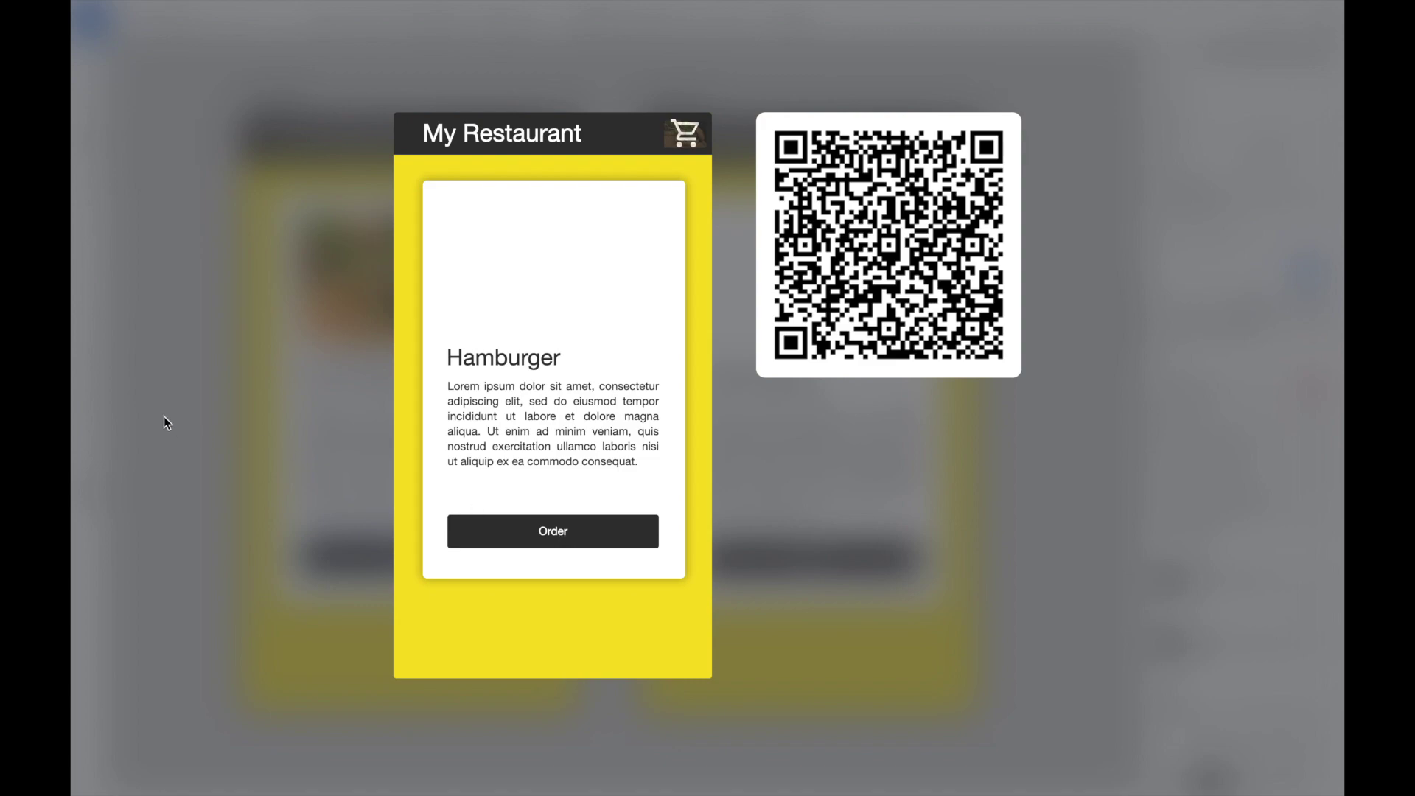
{"action": "scroll", "coordinate": [166, 422], "scroll_direction": "right", "scroll_amount": 3}
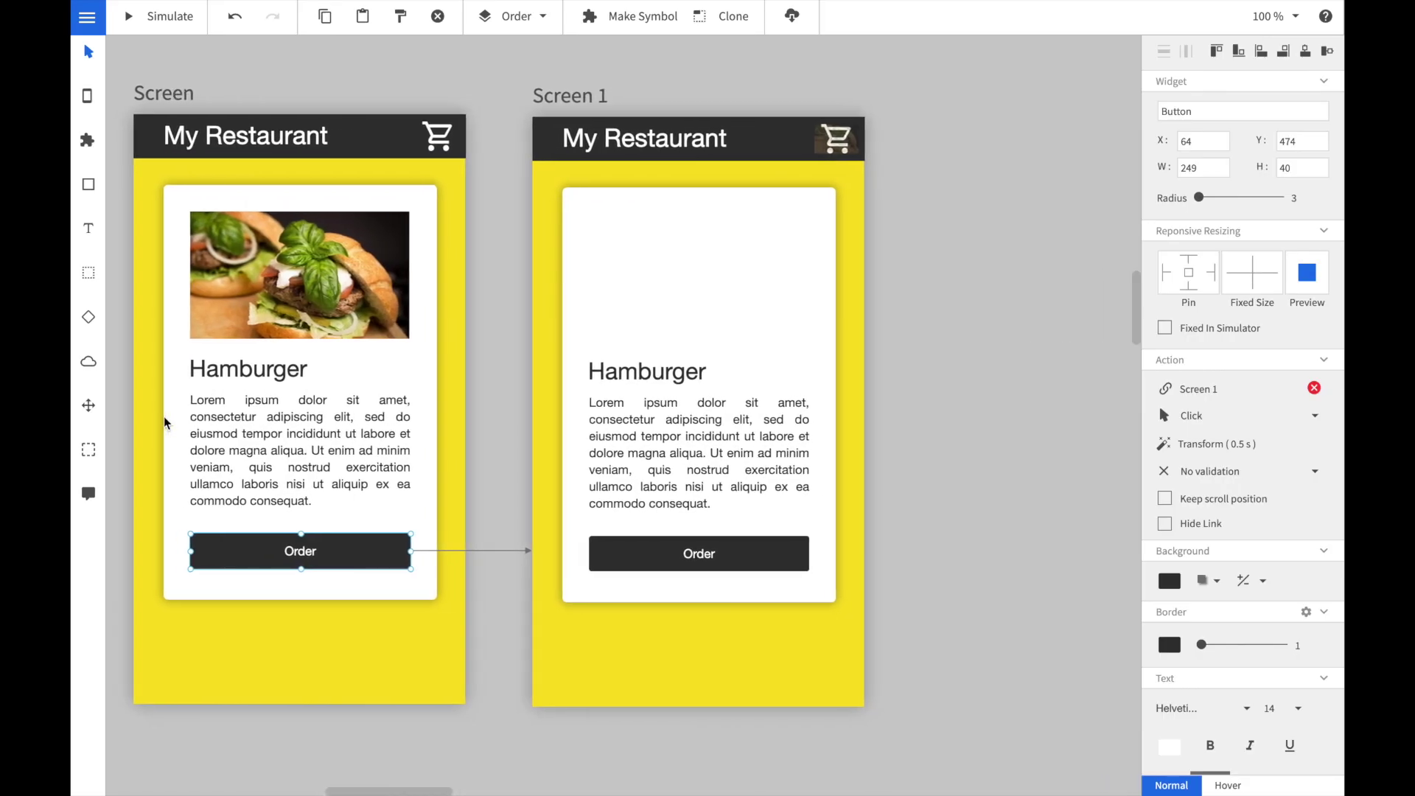
Change the Order button's Transform transition duration from 0.5 s to 0.33 s and save it.
{"action": "left_click", "coordinate": [1216, 443]}
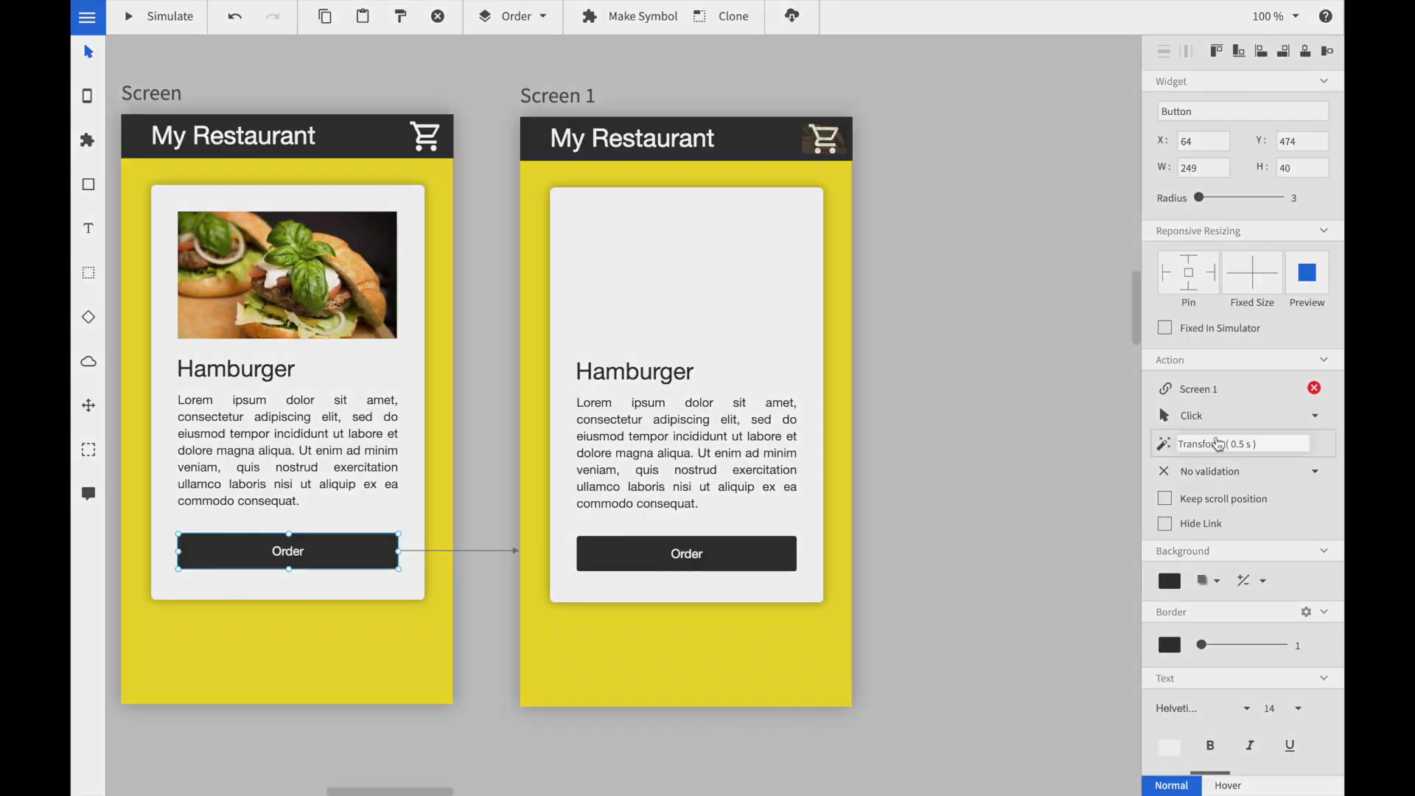
{"action": "left_click", "coordinate": [678, 368]}
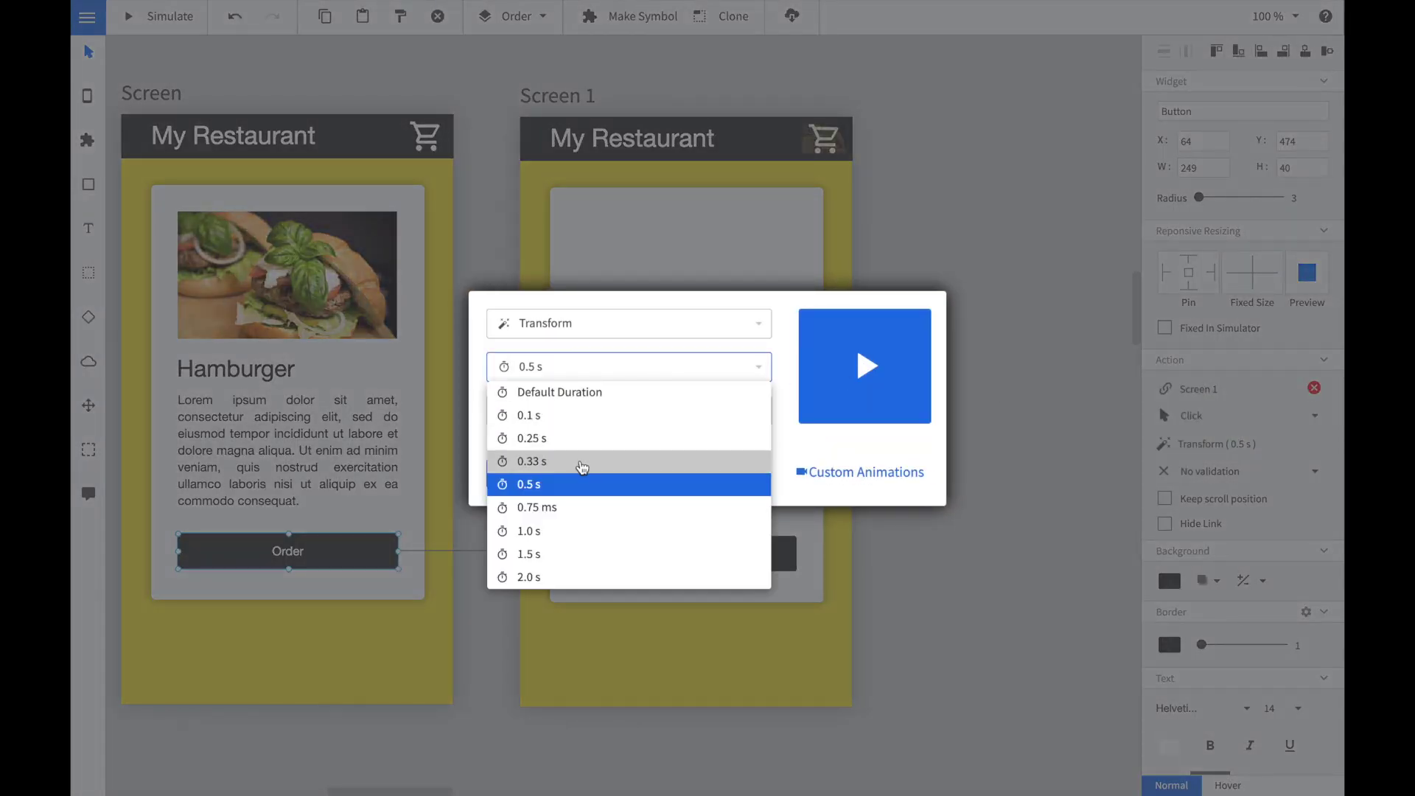
{"action": "left_click", "coordinate": [584, 462]}
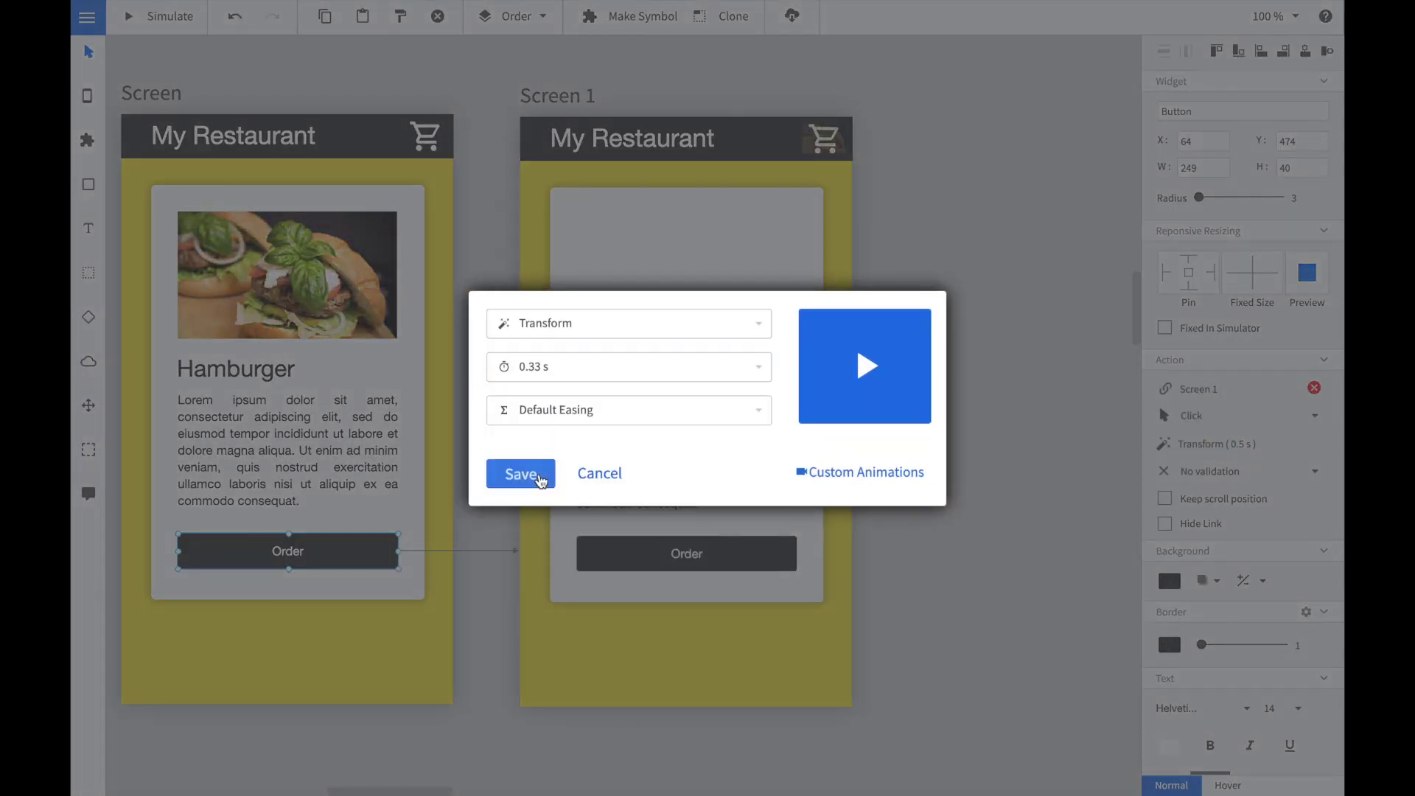
{"action": "left_click", "coordinate": [540, 479]}
{"action": "scroll", "coordinate": [542, 480], "scroll_direction": "right", "scroll_amount": 5}
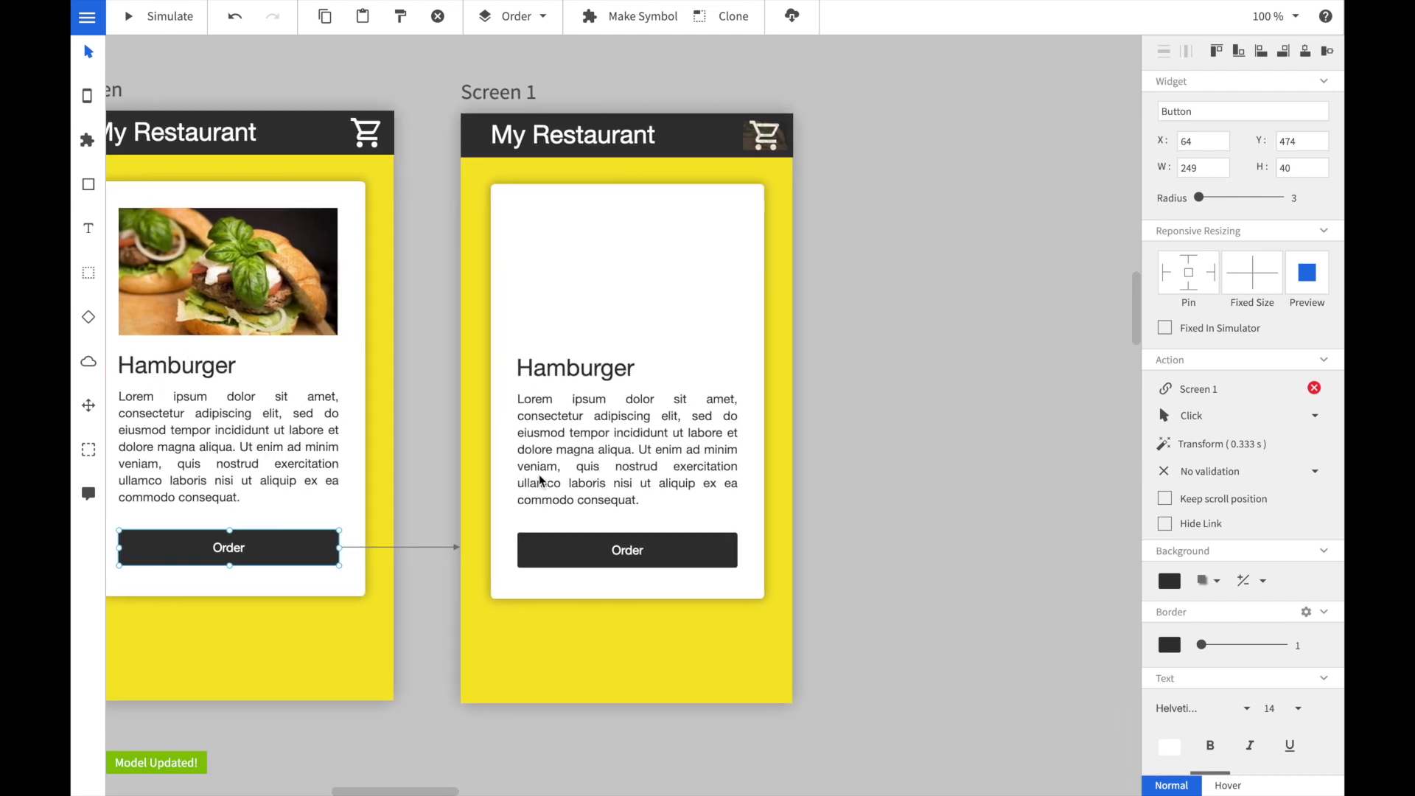
Duplicate Screen 1 and place the copy beside it as Screen 2.
{"action": "left_click", "coordinate": [538, 371]}
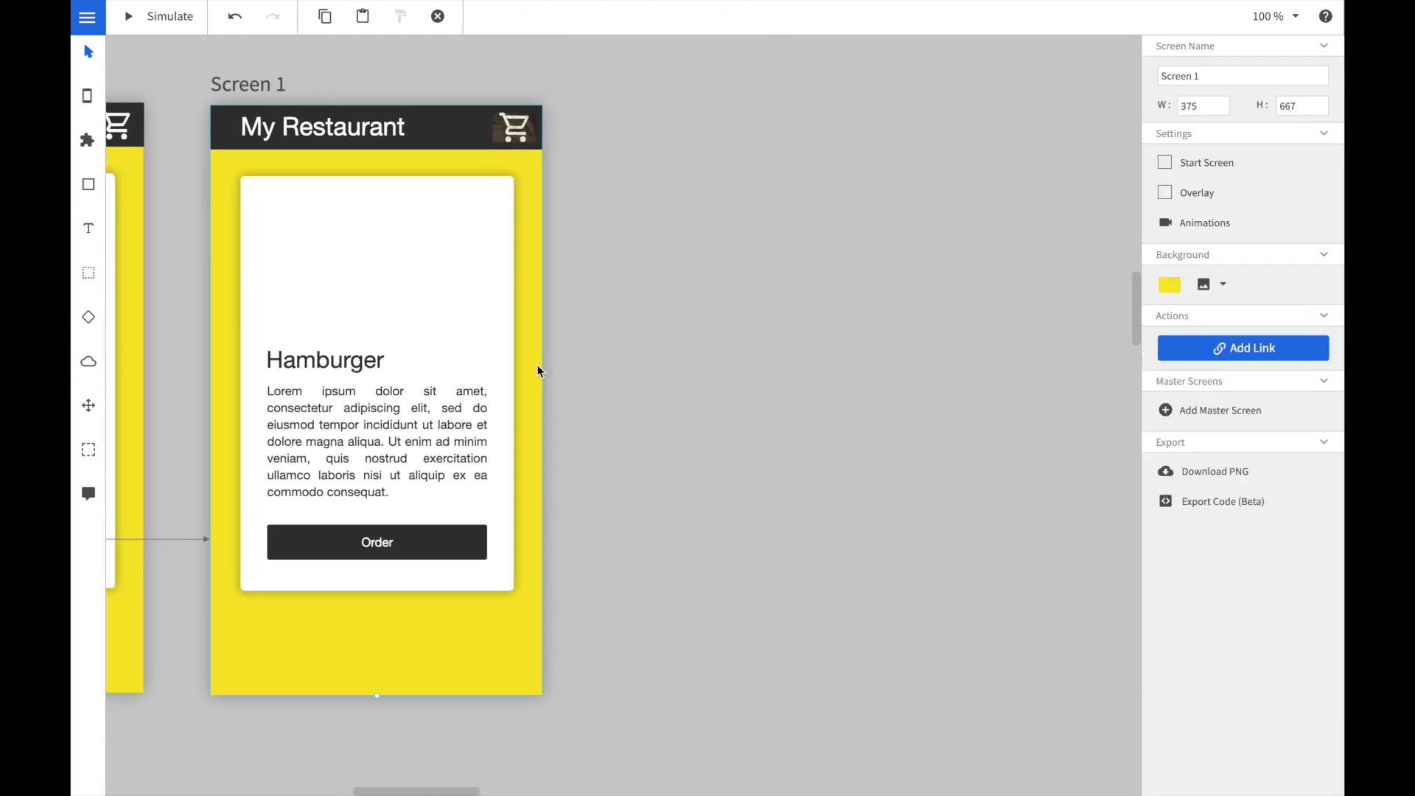
{"action": "left_click", "coordinate": [363, 16]}
{"action": "left_click", "coordinate": [641, 126]}
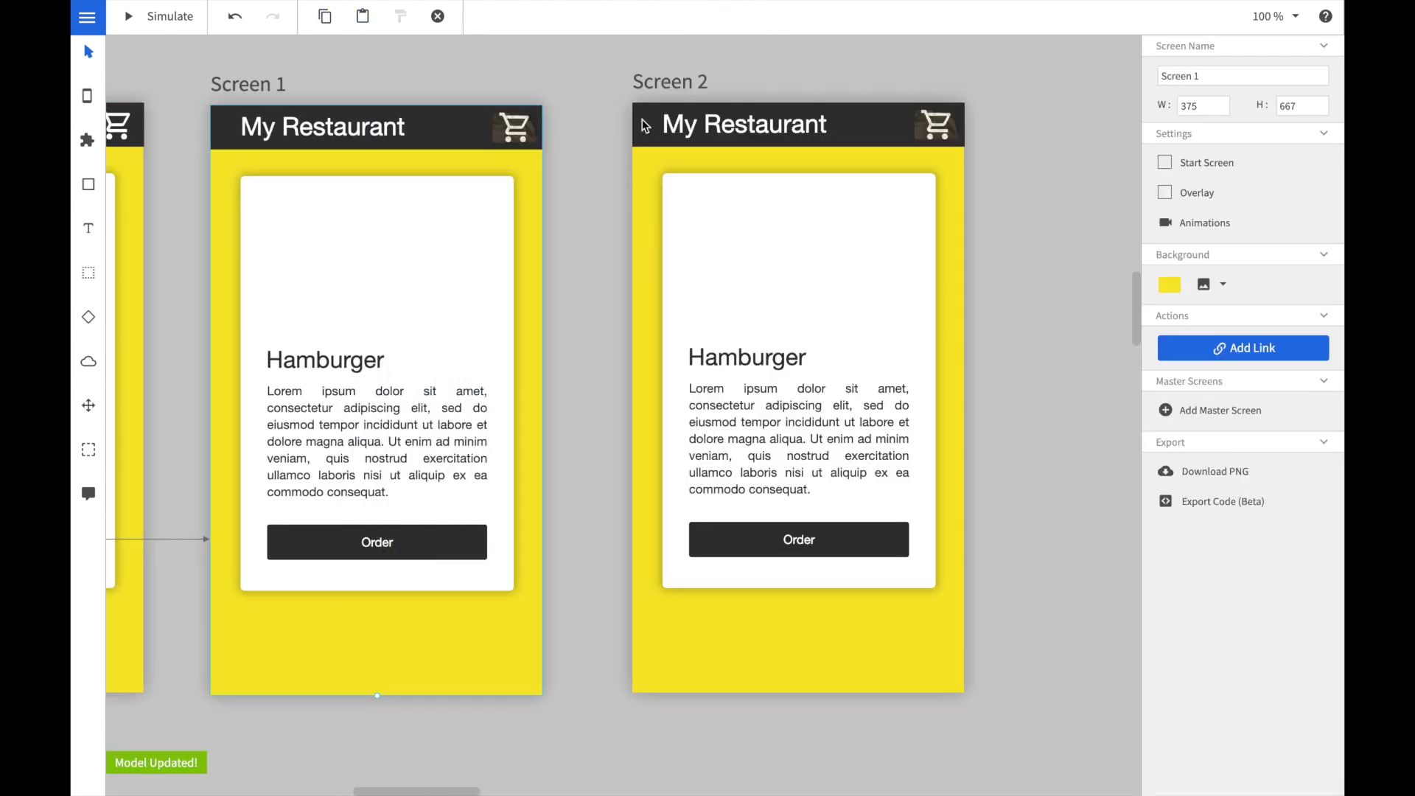
Add a large, centred 'Ordered!' label at the top of Screen 2's card, above the Hamburger heading.
{"action": "key", "text": "t"}
{"action": "left_click_drag", "start_coordinate": [601, 205], "coordinate": [816, 296]}
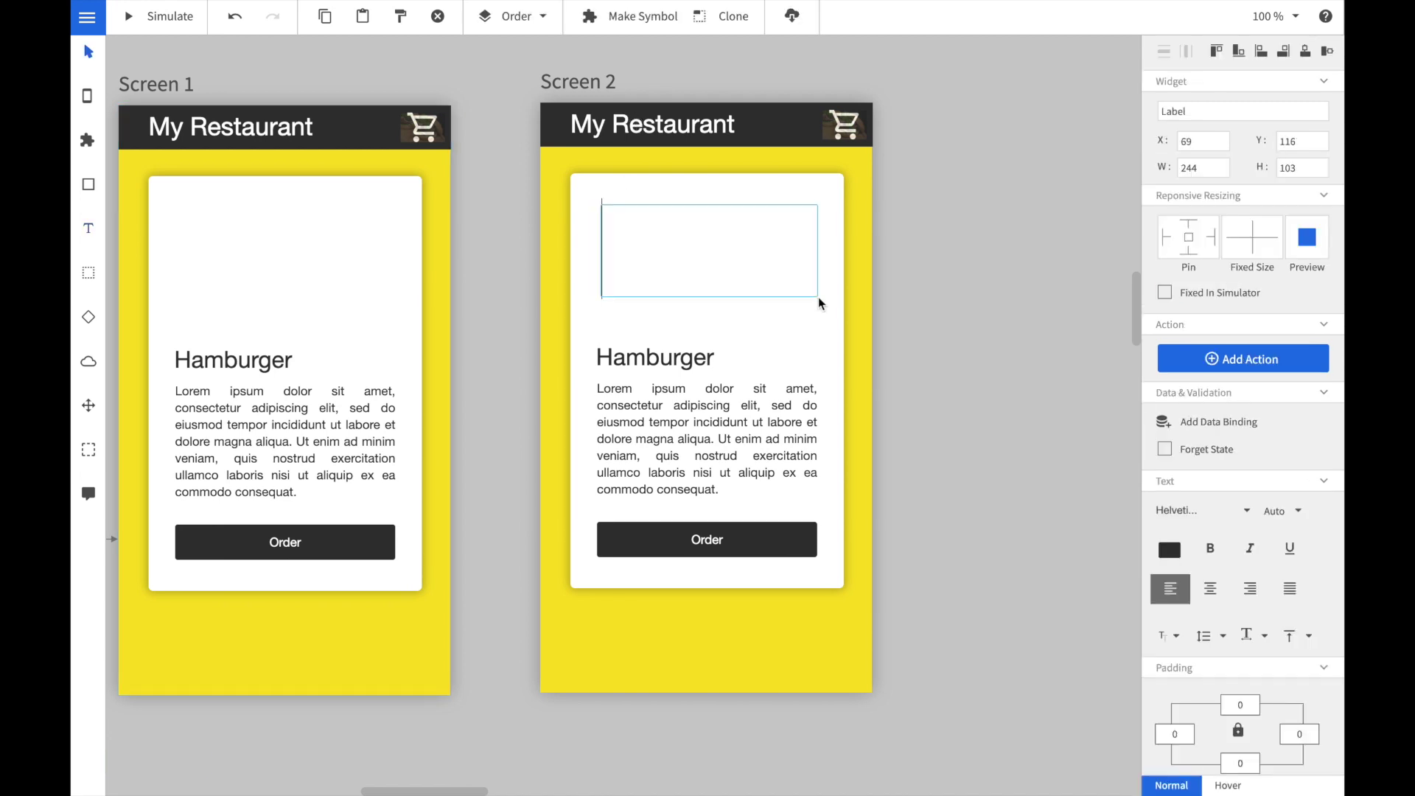
{"action": "type", "text": "Ordered!"}
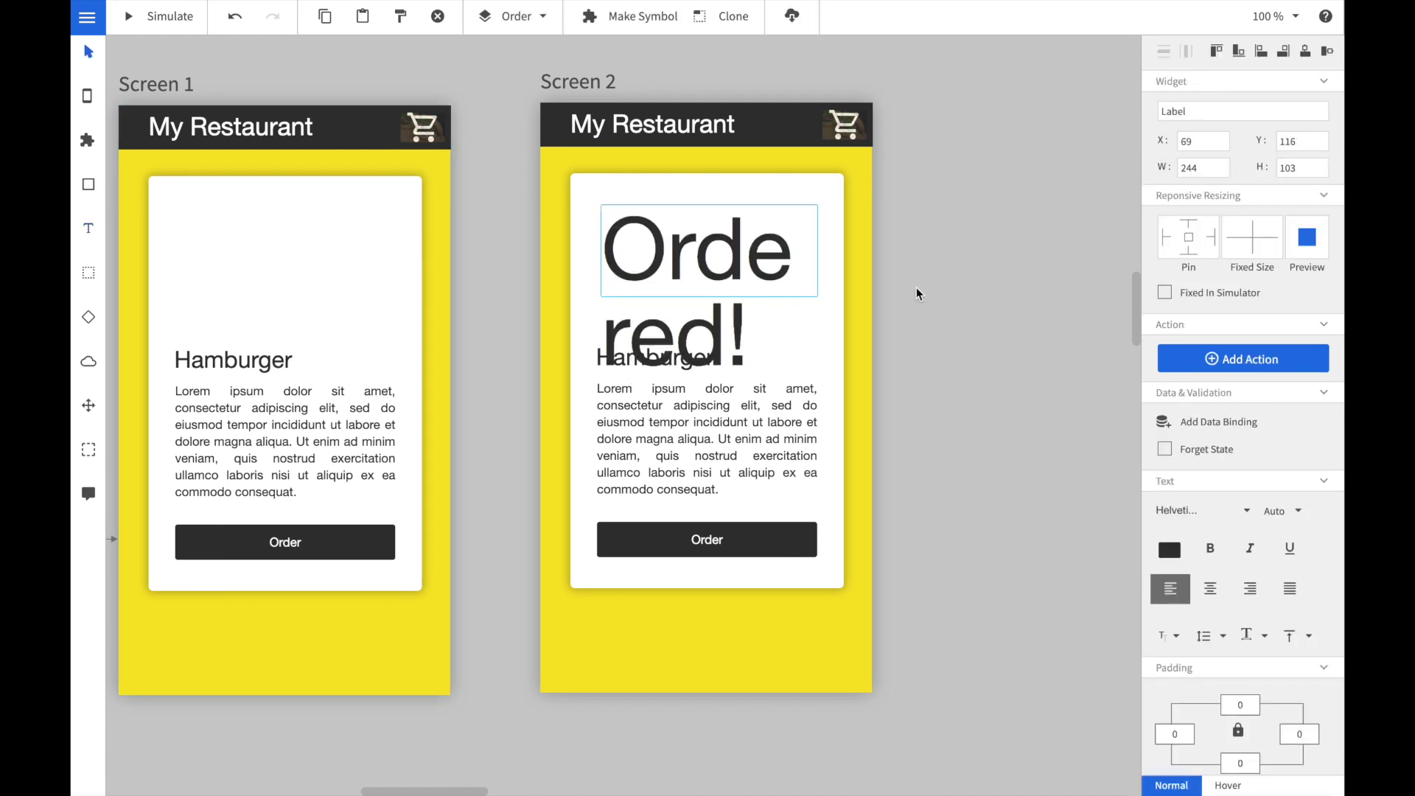
{"action": "left_click", "coordinate": [894, 260]}
{"action": "left_click", "coordinate": [895, 259]}
{"action": "left_click_drag", "start_coordinate": [709, 292], "coordinate": [727, 280]}
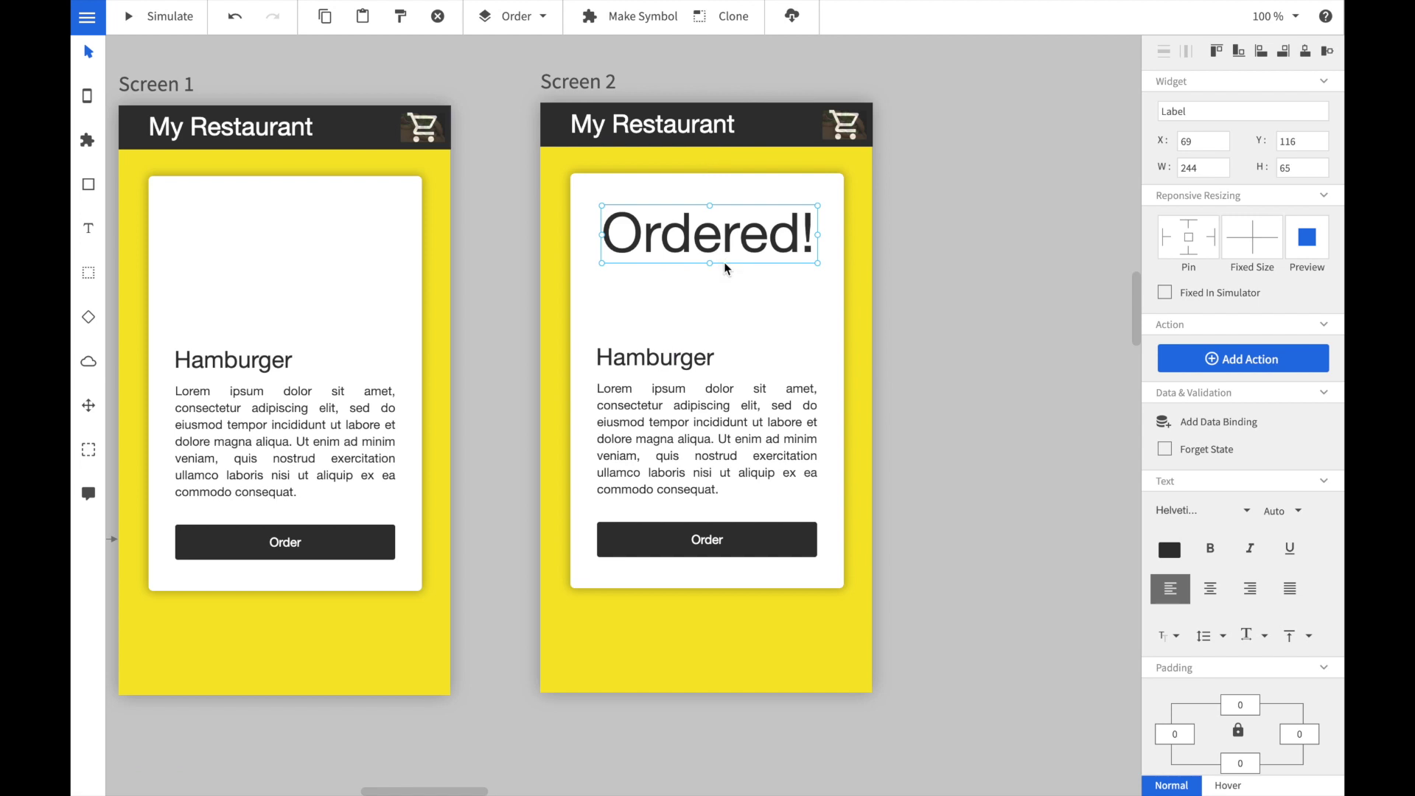
{"action": "left_click", "coordinate": [1227, 594]}
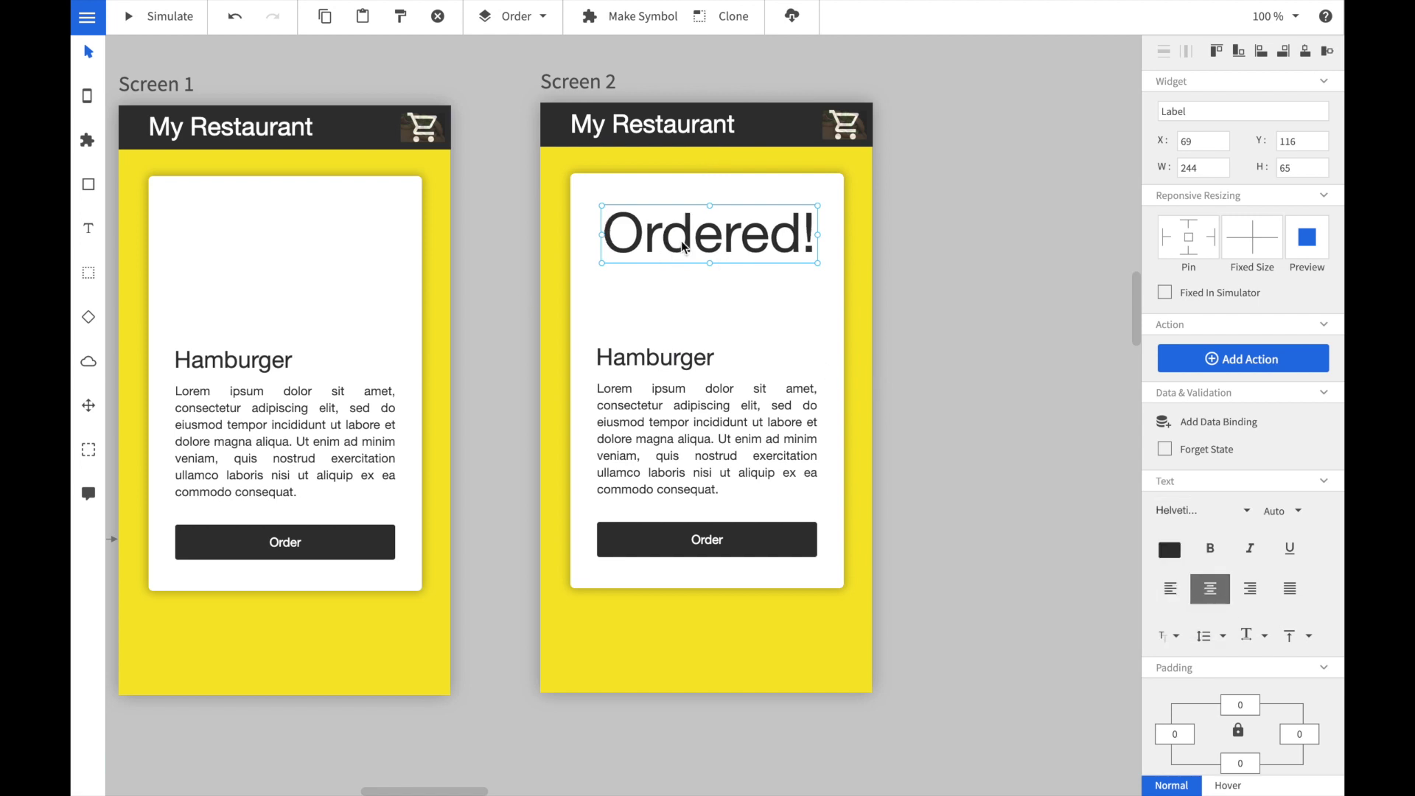
{"action": "left_click_drag", "start_coordinate": [684, 247], "coordinate": [682, 265]}
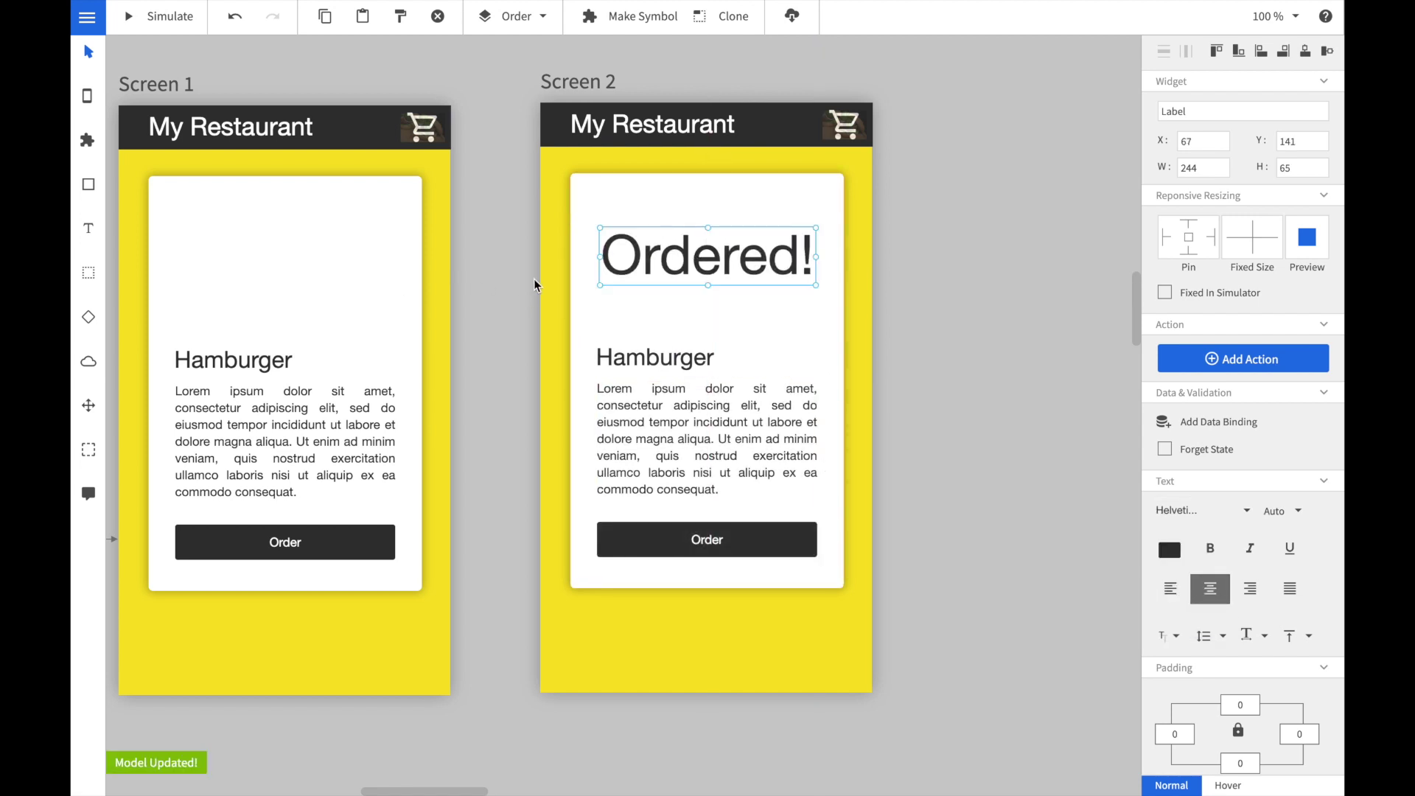
{"action": "left_click", "coordinate": [559, 359]}
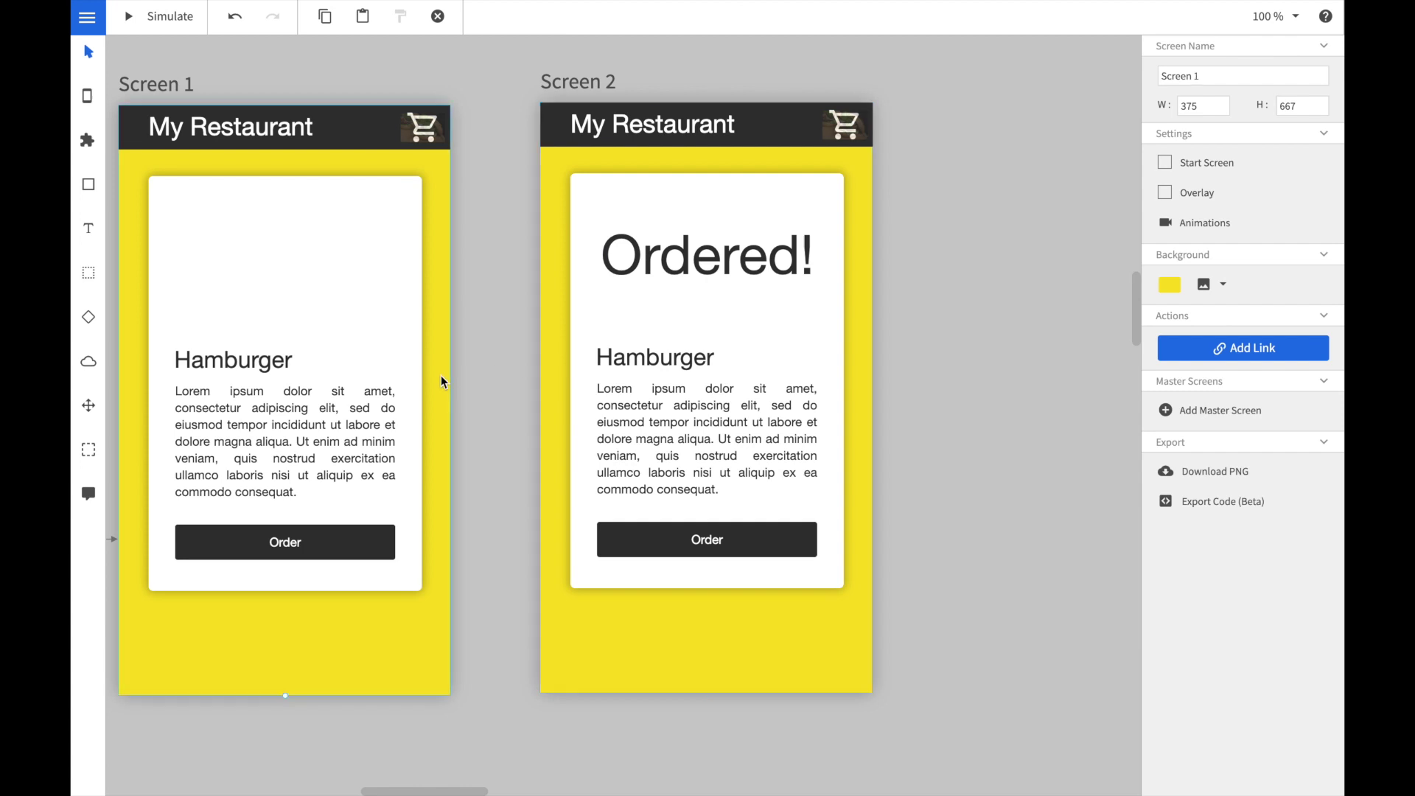
Link Screen 1 to Screen 2 with a Timer trigger set to 0.4 seconds.
{"action": "left_click", "coordinate": [1172, 343]}
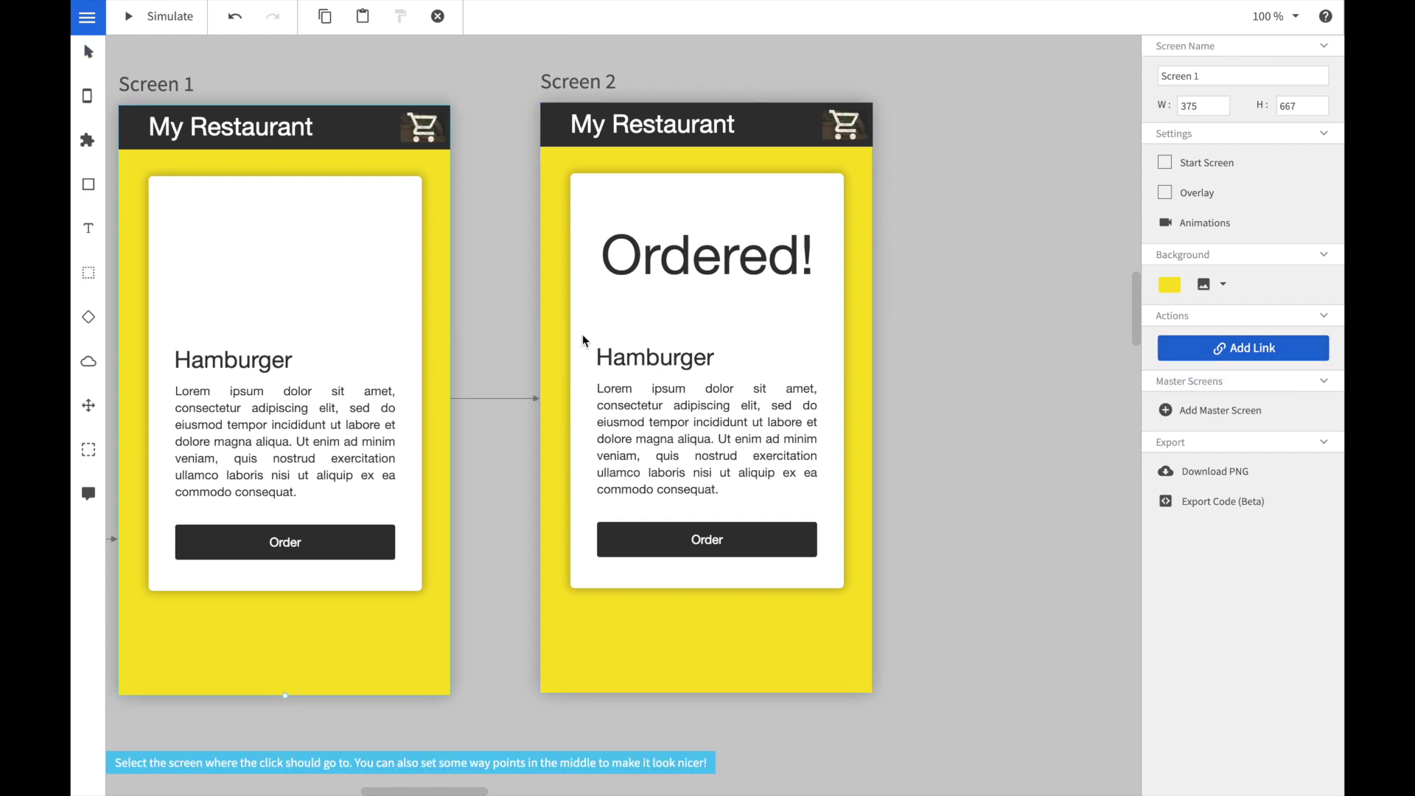
{"action": "left_click", "coordinate": [583, 341]}
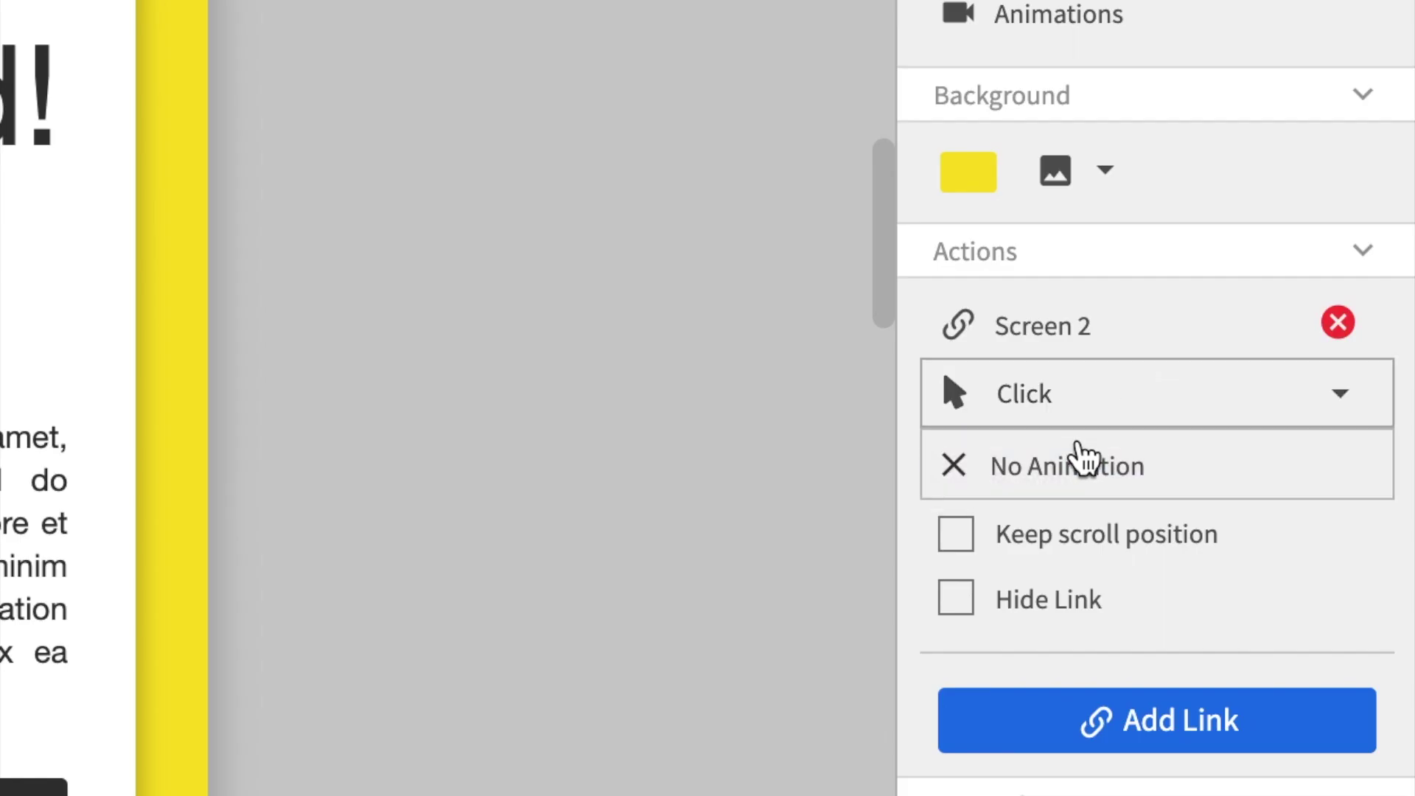
{"action": "left_click", "coordinate": [1160, 409]}
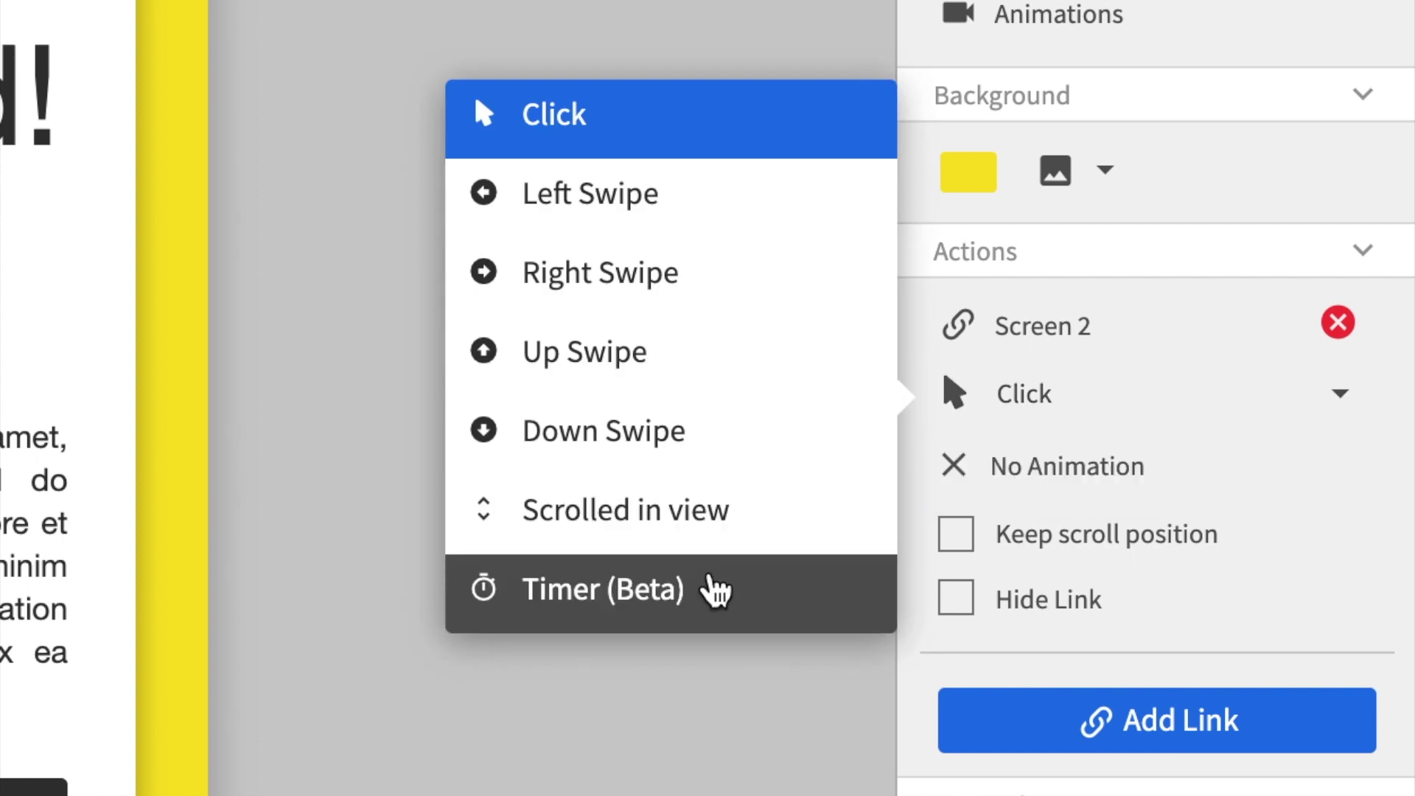
{"action": "left_click", "coordinate": [712, 588]}
{"action": "type", "text": "0."}
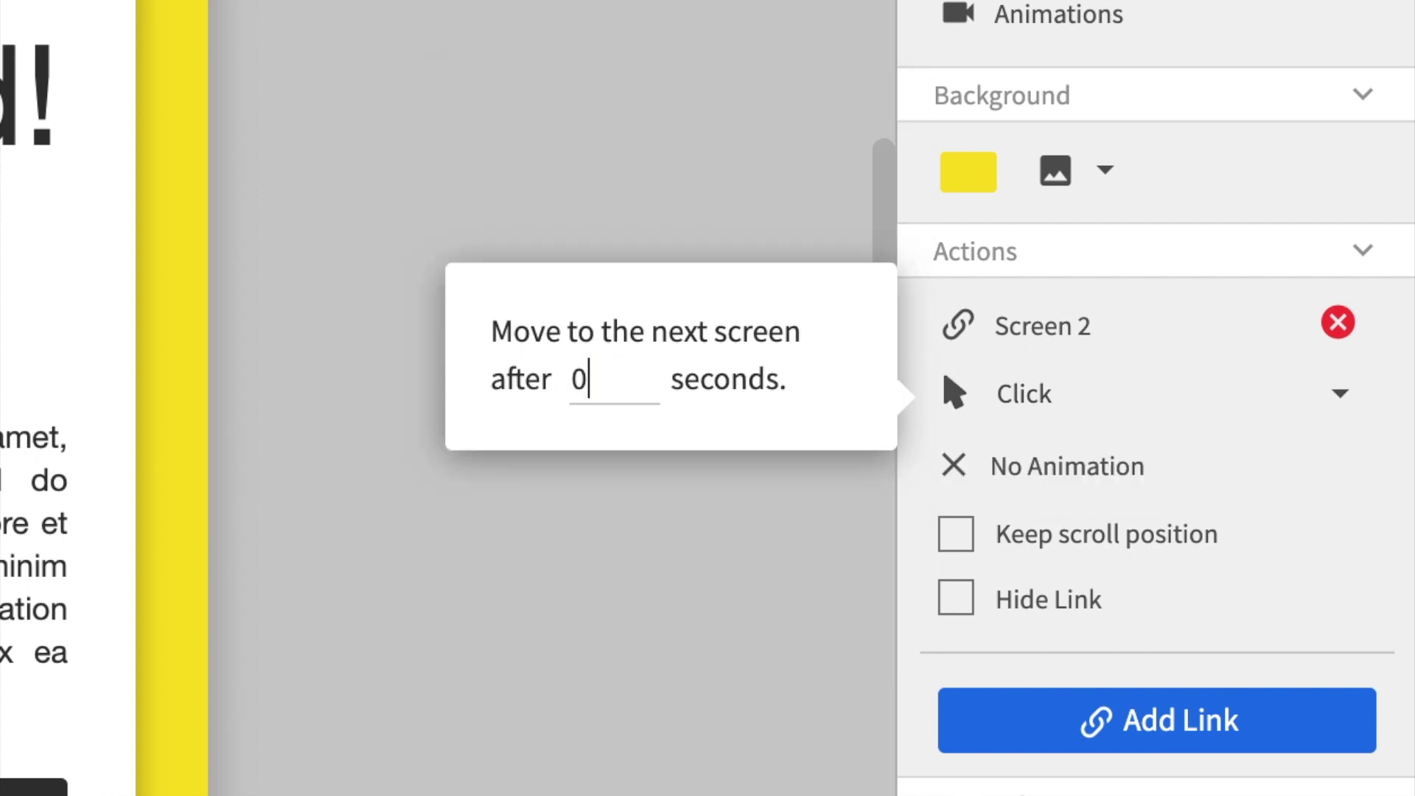
{"action": "type", "text": "4"}
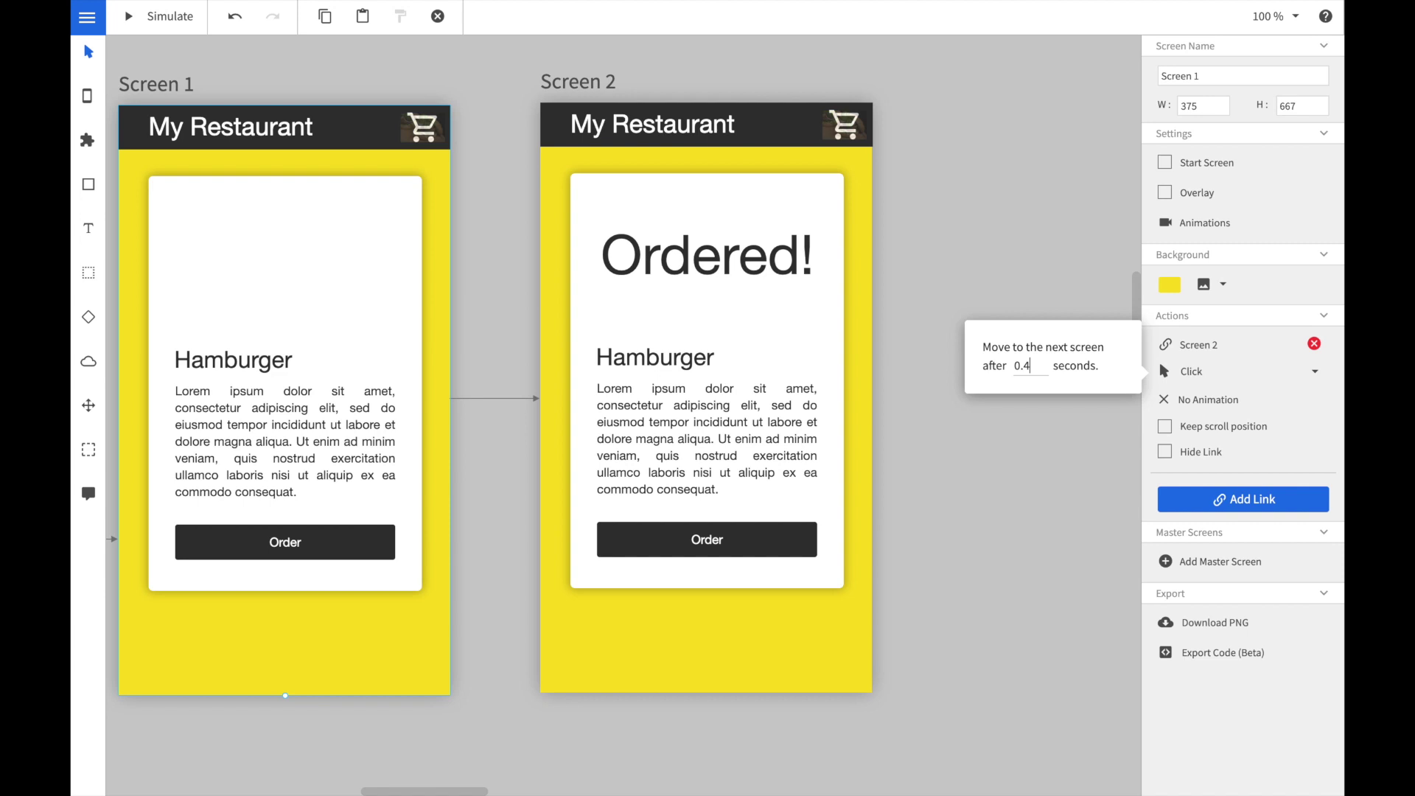
{"action": "left_click", "coordinate": [1000, 423]}
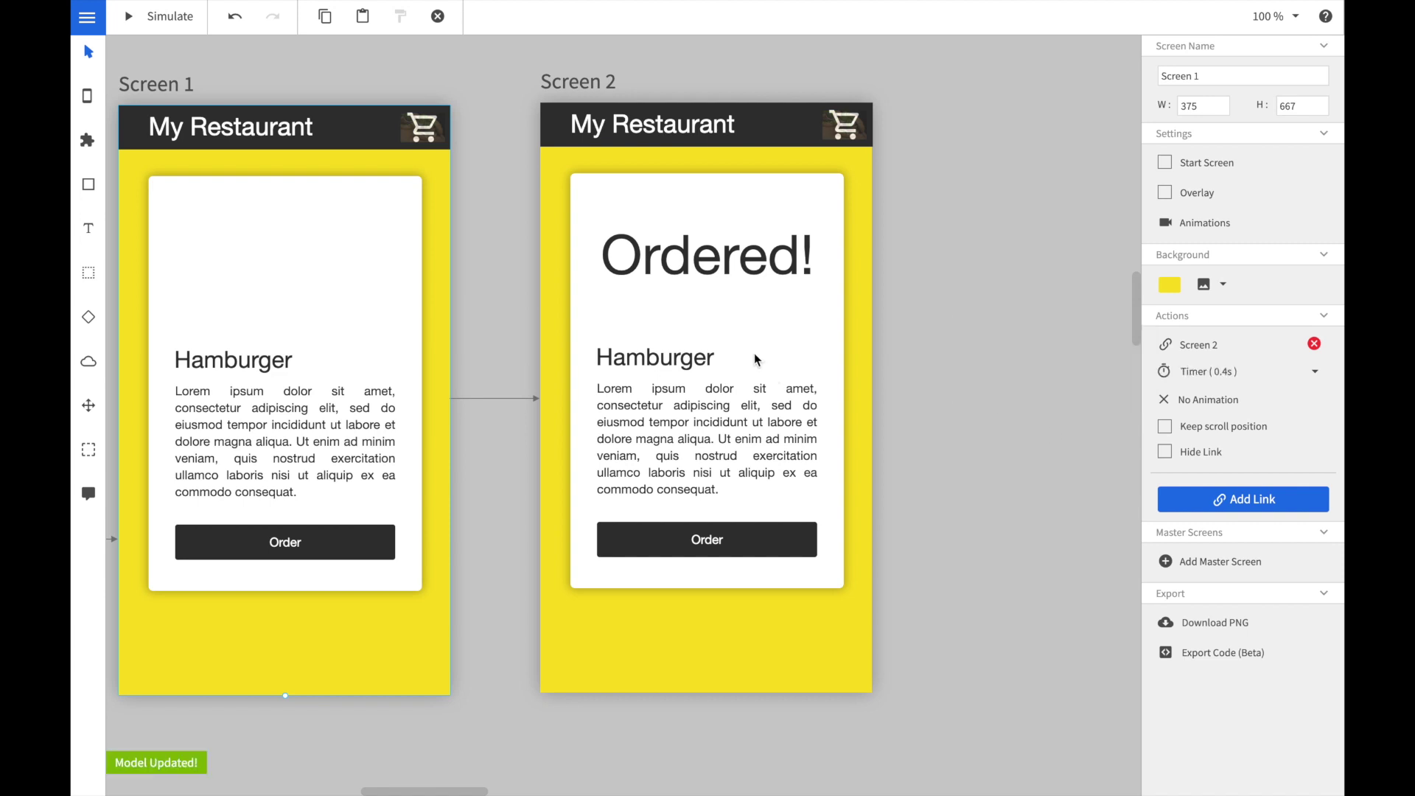
{"action": "left_click", "coordinate": [759, 632]}
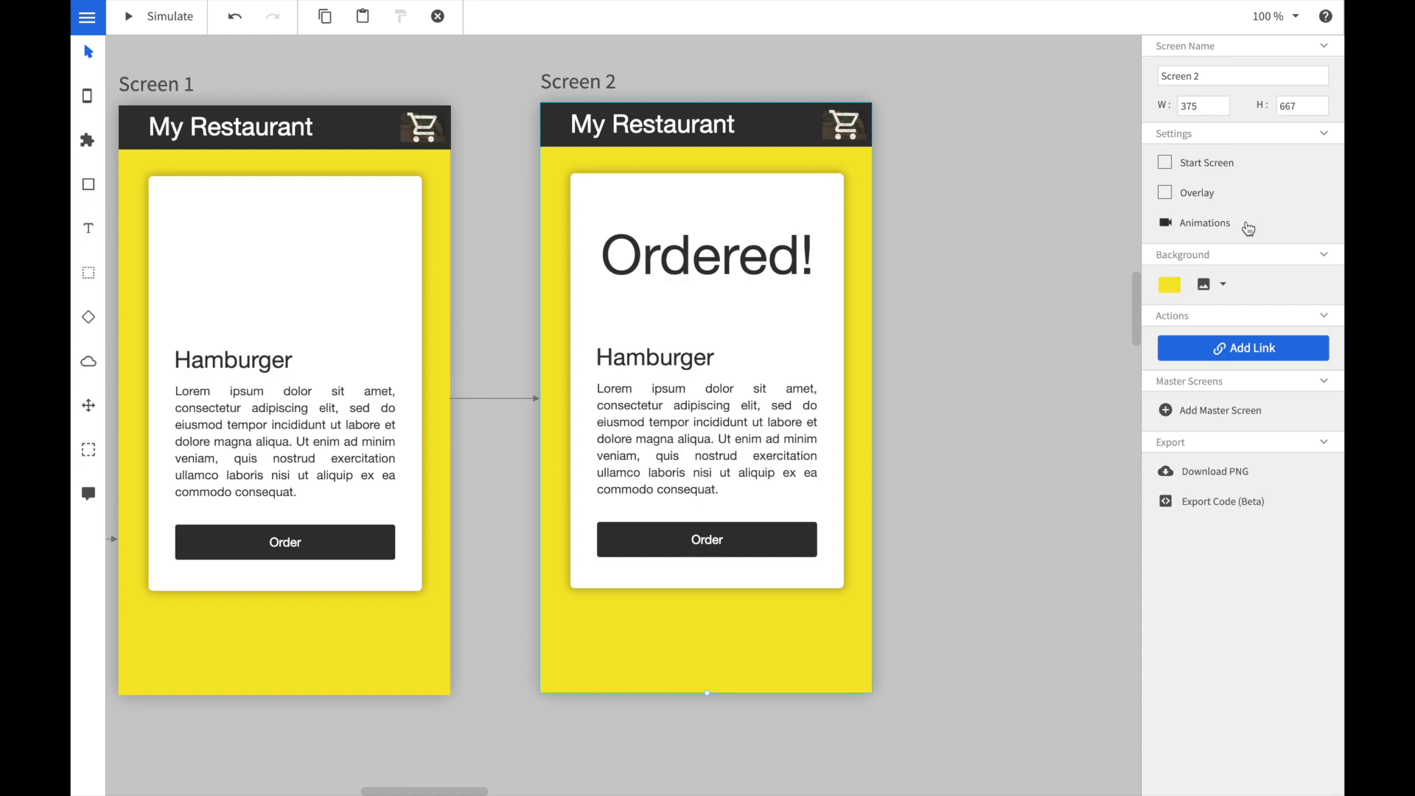
Give Screen 2's Ordered! label a 0.5 s Zoom In animation with Ease-Bounce-Out easing.
{"action": "left_click", "coordinate": [1206, 221]}
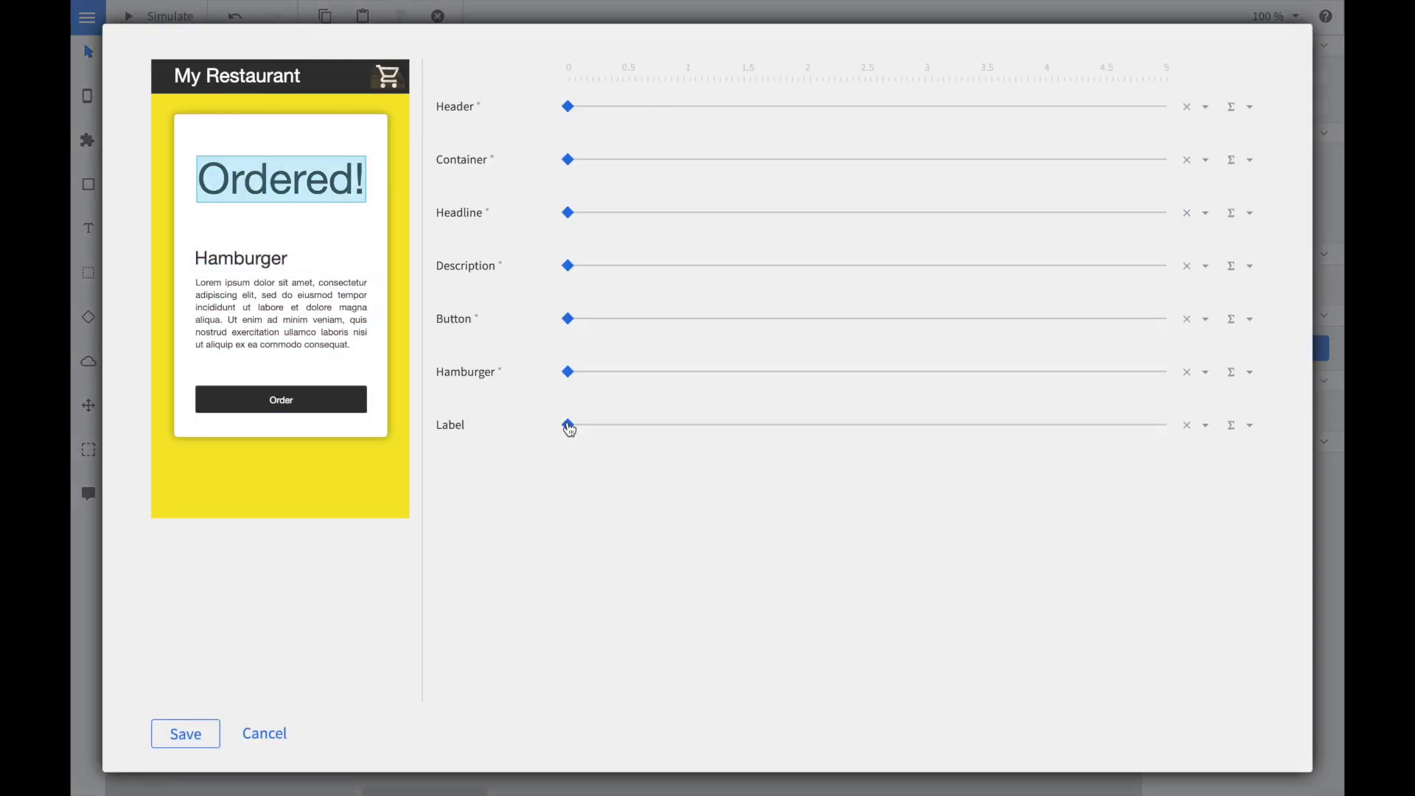
{"action": "left_click_drag", "start_coordinate": [567, 426], "coordinate": [618, 425]}
{"action": "left_click", "coordinate": [1205, 425]}
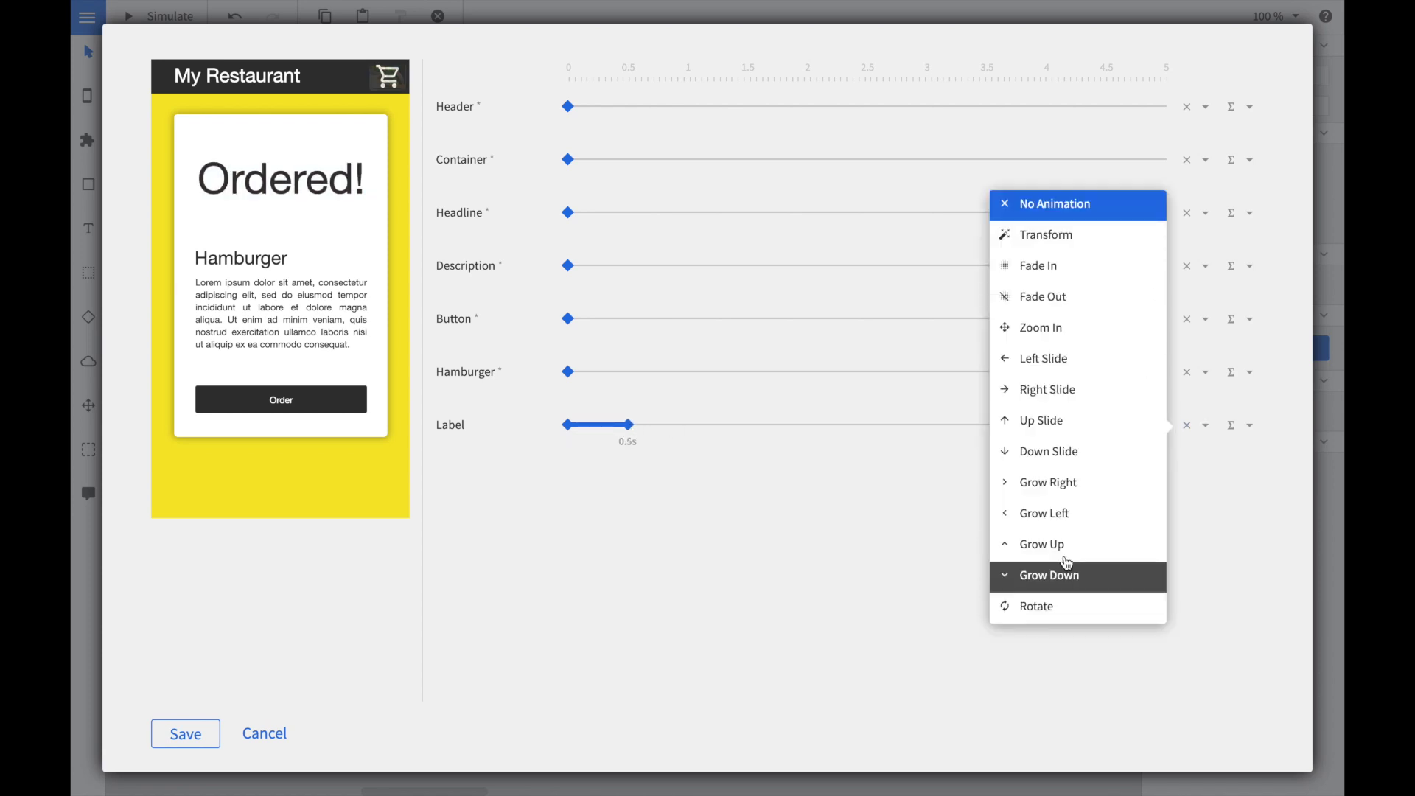
{"action": "left_click", "coordinate": [1054, 328]}
{"action": "left_click", "coordinate": [1241, 441]}
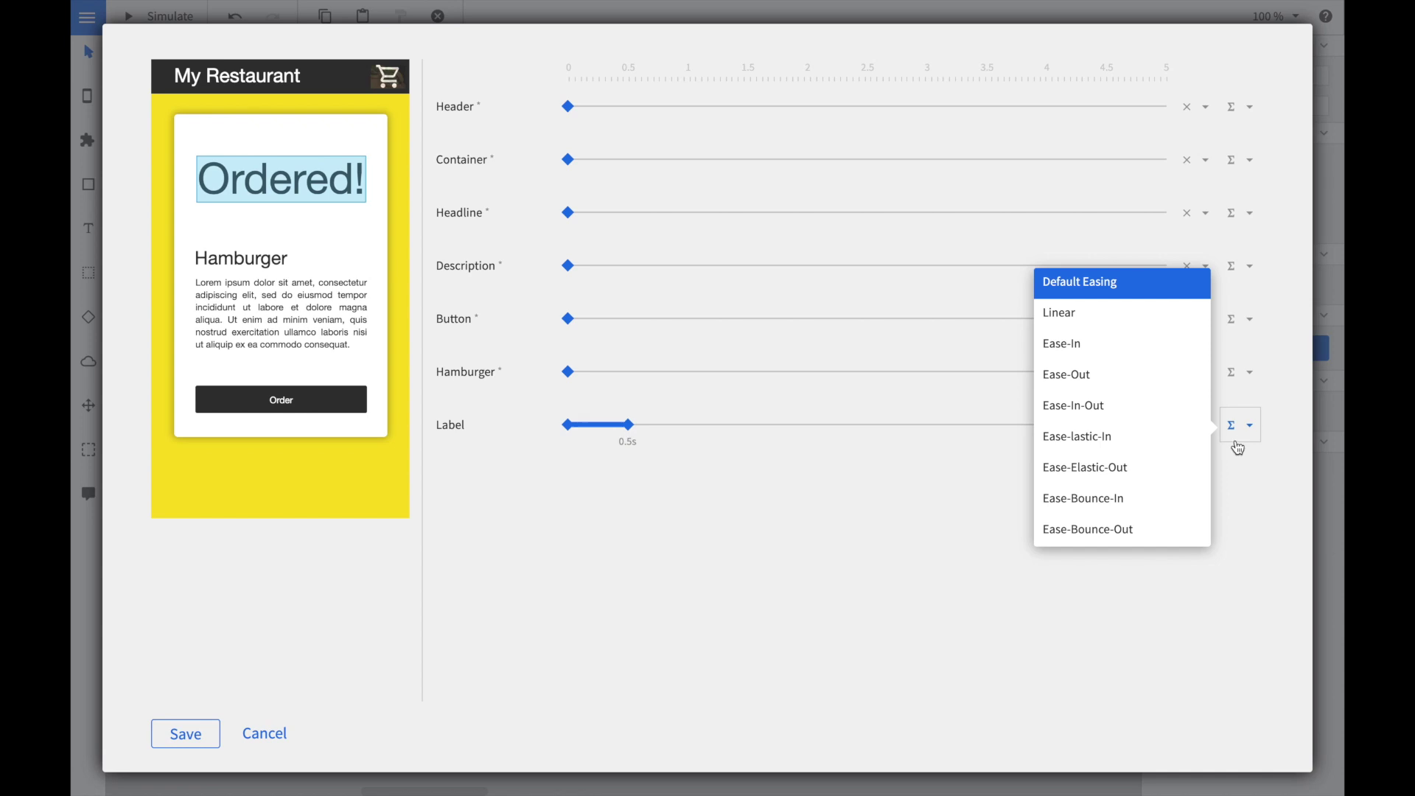
{"action": "left_click", "coordinate": [1083, 527]}
{"action": "left_click", "coordinate": [298, 398]}
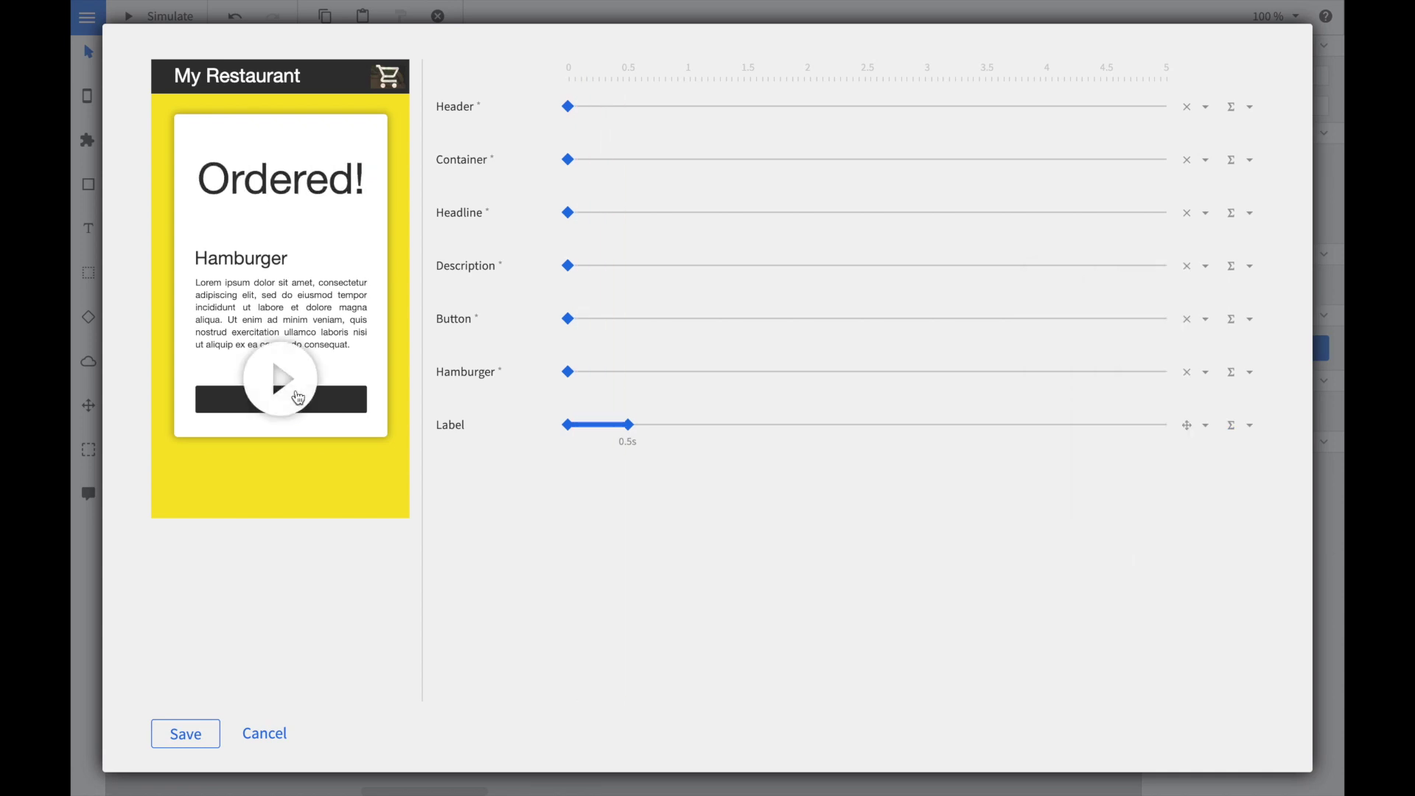
Give the Hamburger image a 0.2 s Fade Out animation and save the animations.
{"action": "left_click_drag", "start_coordinate": [568, 371], "coordinate": [599, 376]}
{"action": "left_click", "coordinate": [1204, 373]}
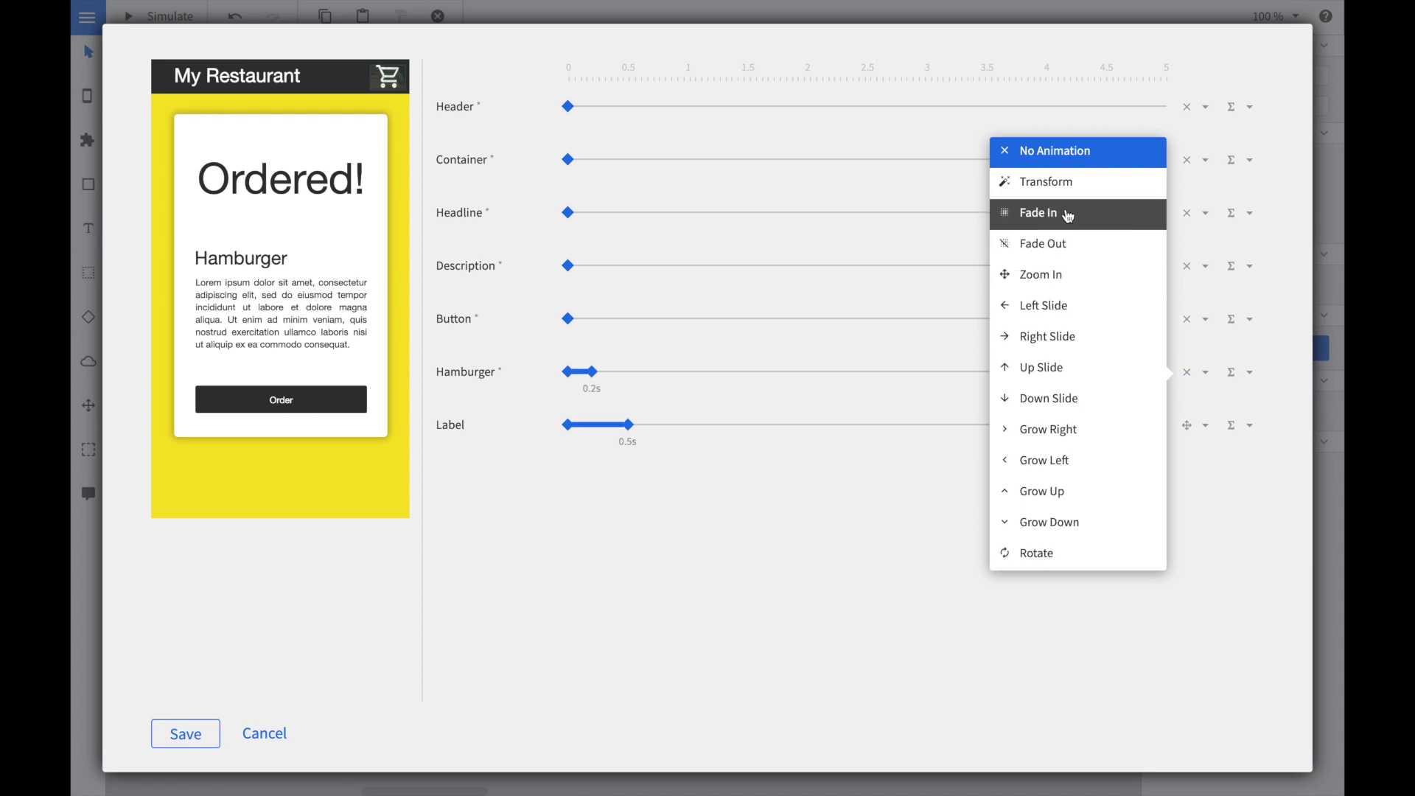
{"action": "left_click", "coordinate": [1059, 245]}
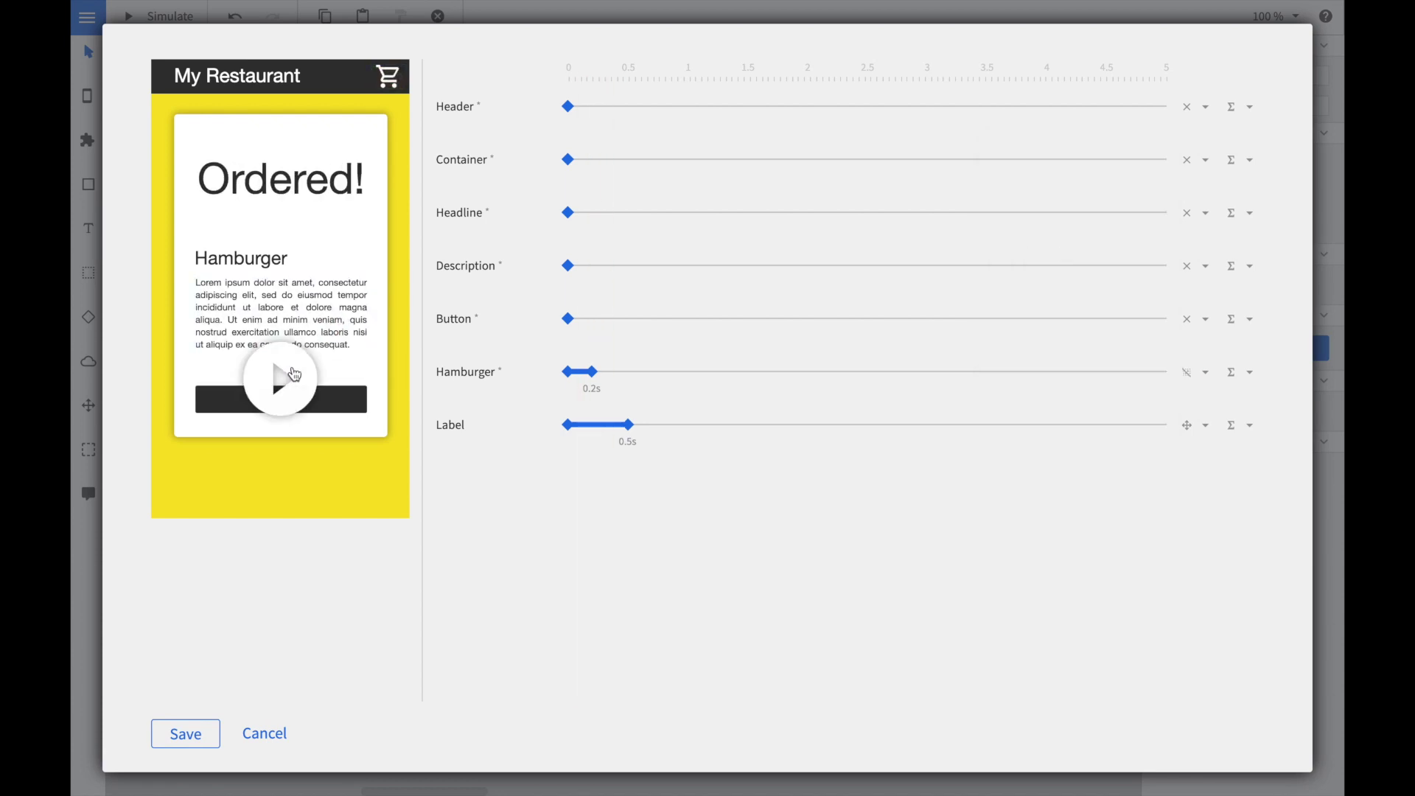
{"action": "left_click", "coordinate": [185, 737]}
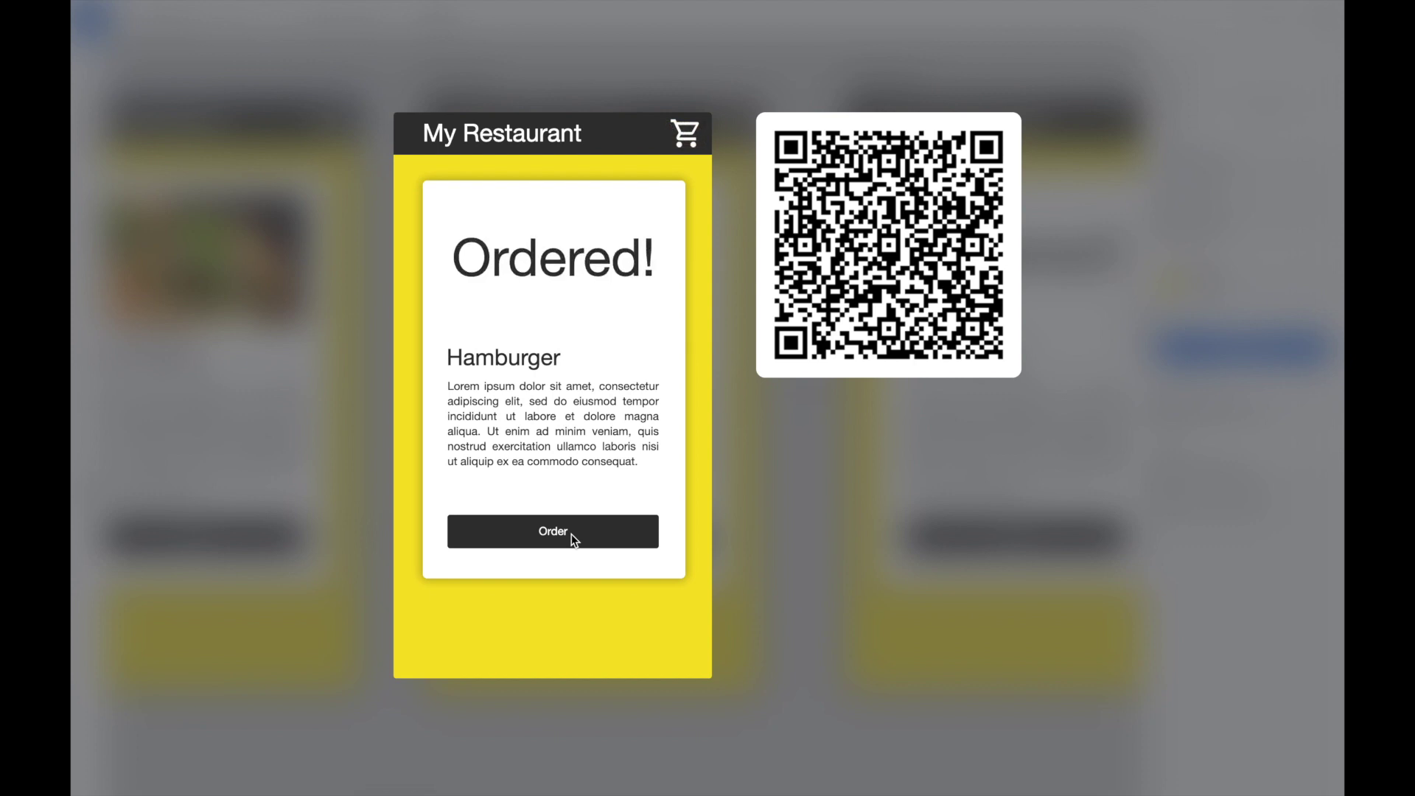
Restart the simulator and press Order to watch the burger shrink toward the cart.
{"action": "left_click", "coordinate": [273, 419]}
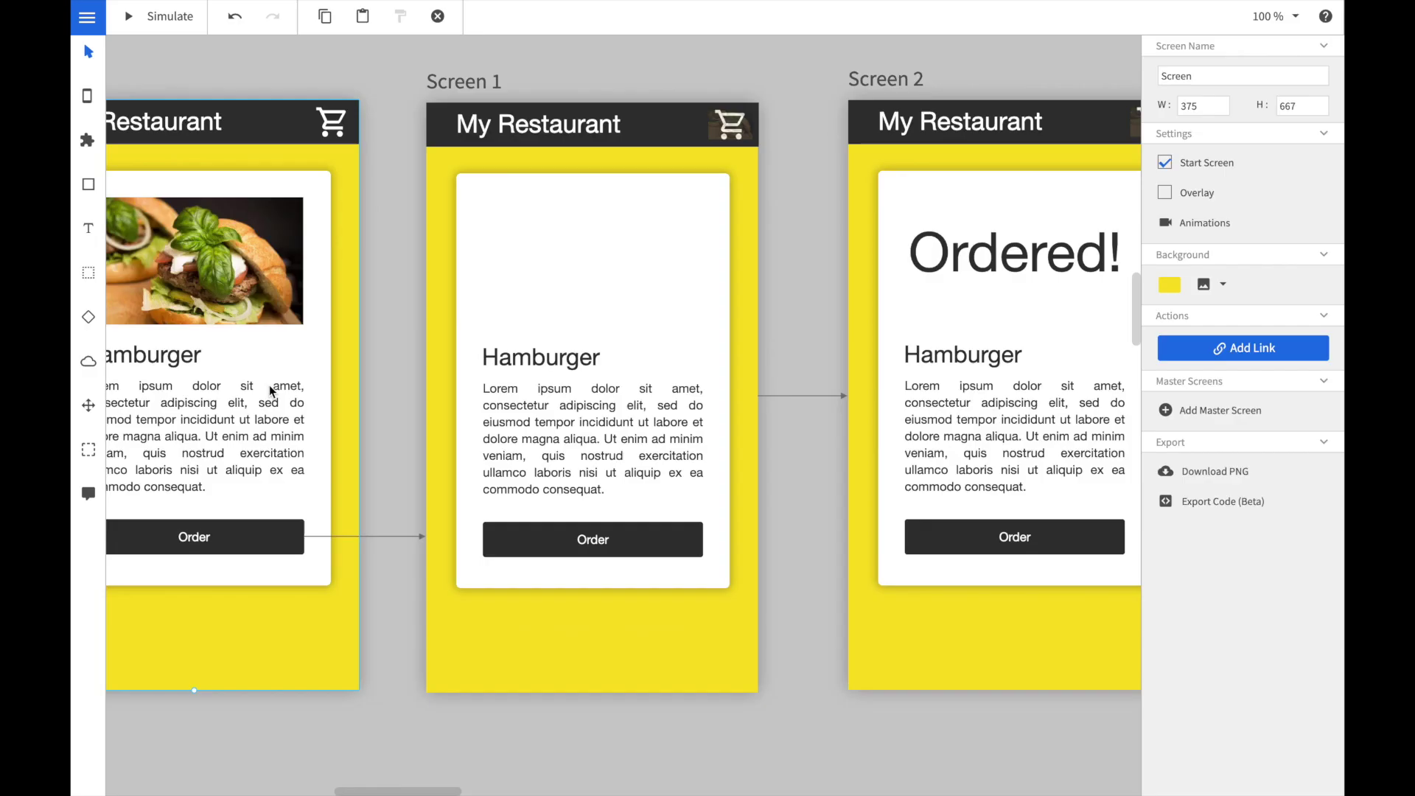
{"action": "left_click", "coordinate": [174, 28]}
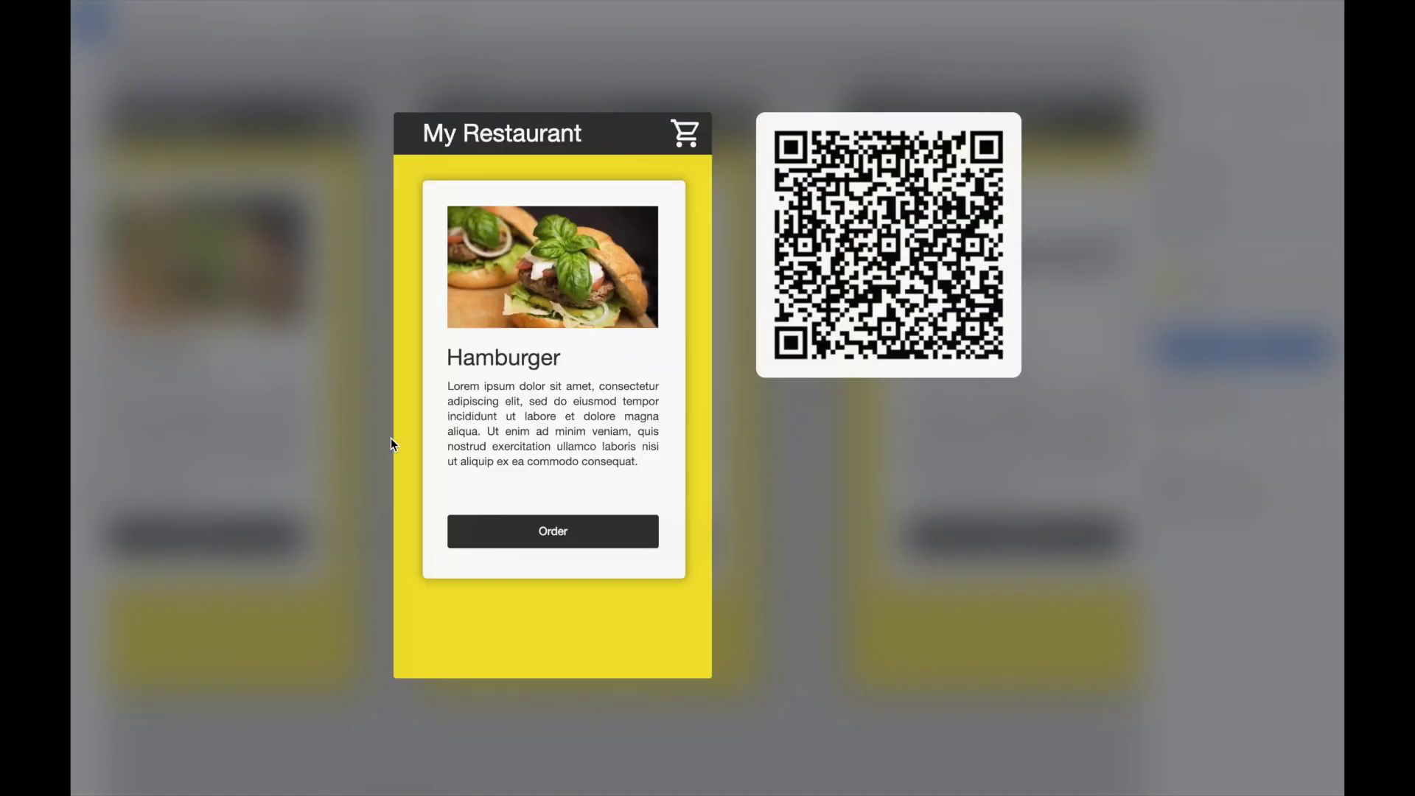
{"action": "left_click", "coordinate": [521, 533]}
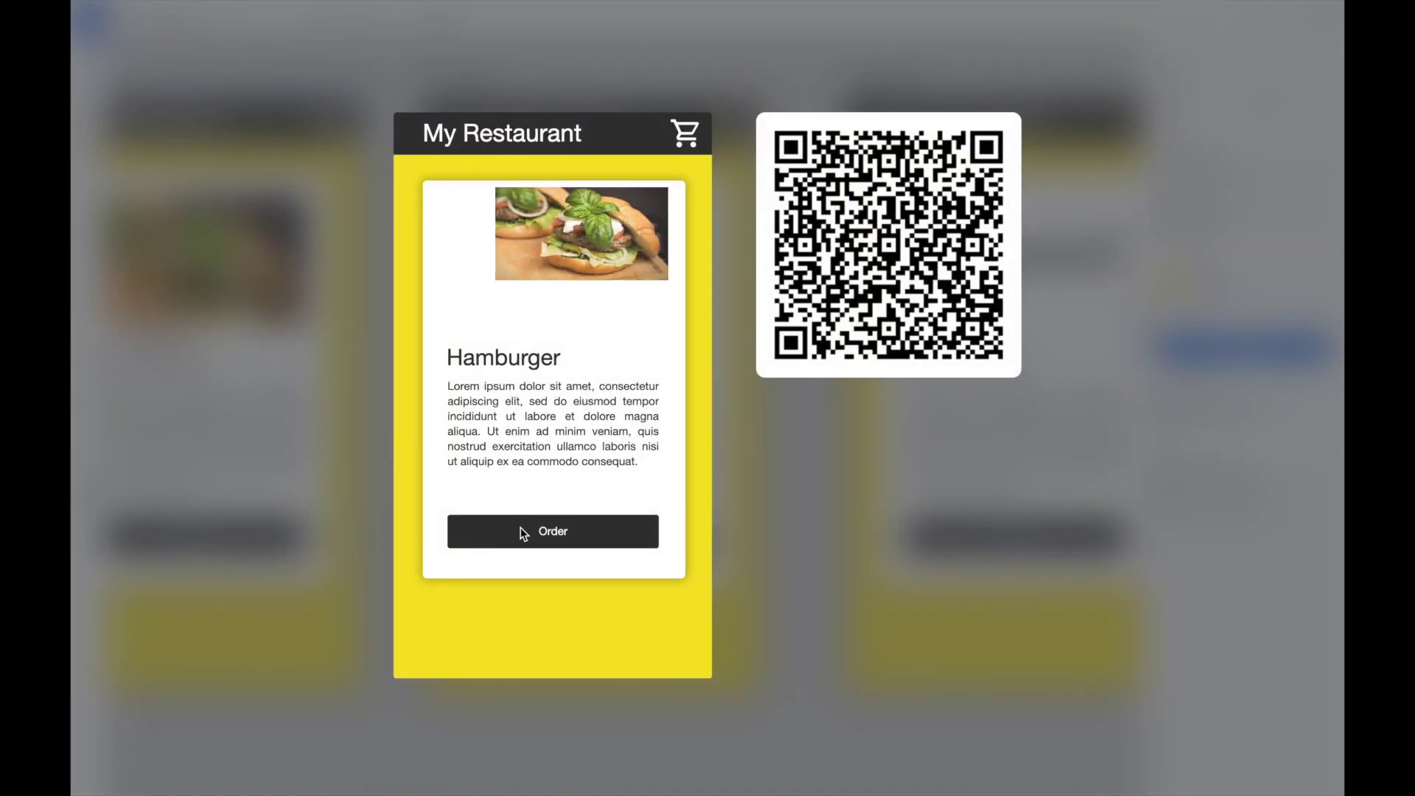